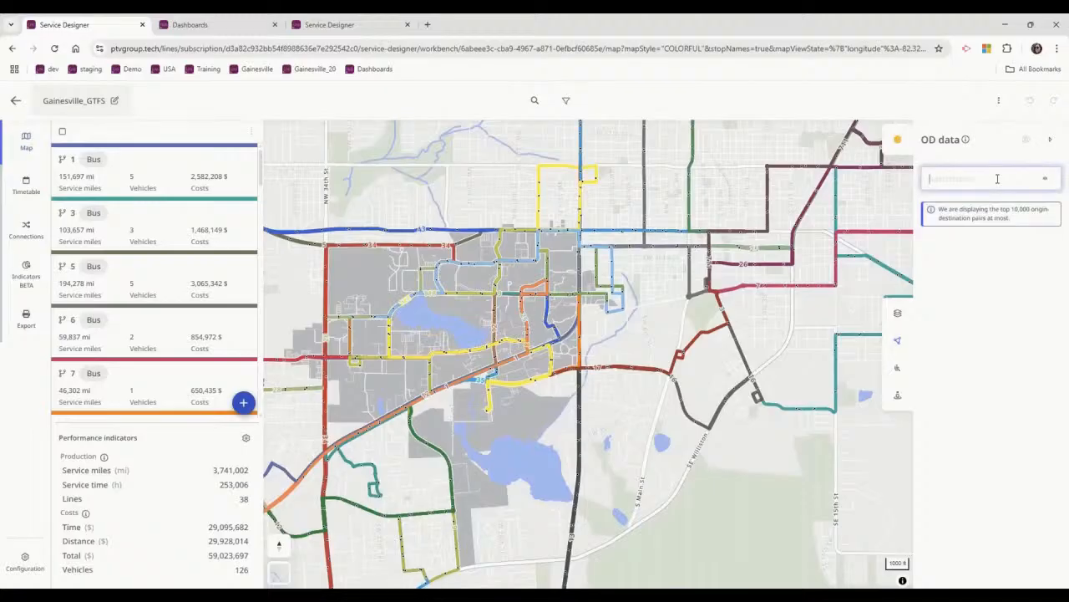
# Display the 09:00-16:00 origin-destination data of Gainesville_zones on the map.
pyautogui.write('OD')
pyautogui.click(996, 179)
pyautogui.write('gai')
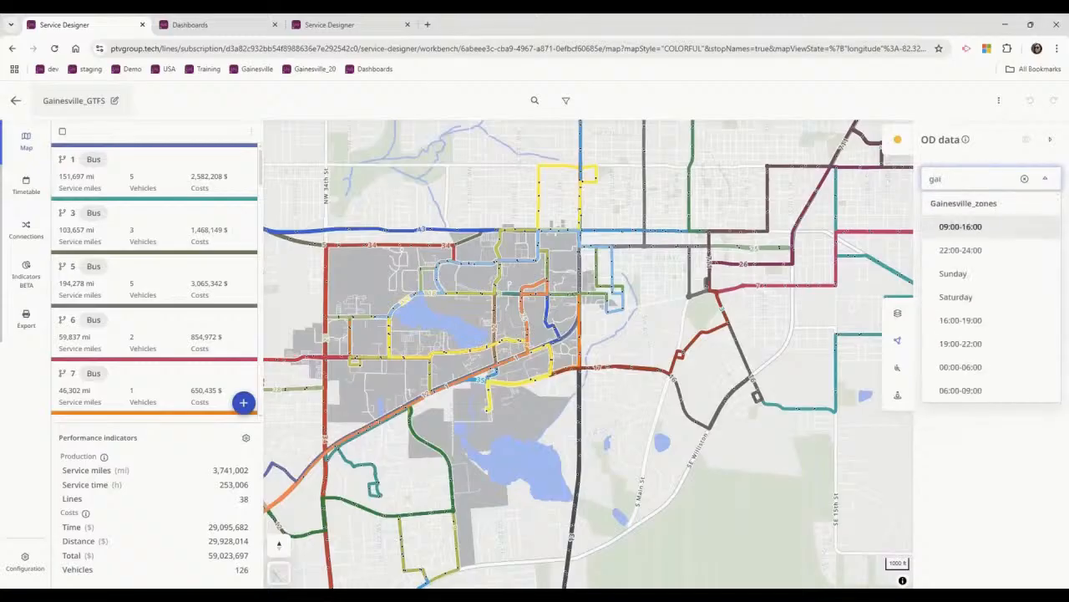
pyautogui.click(960, 226)
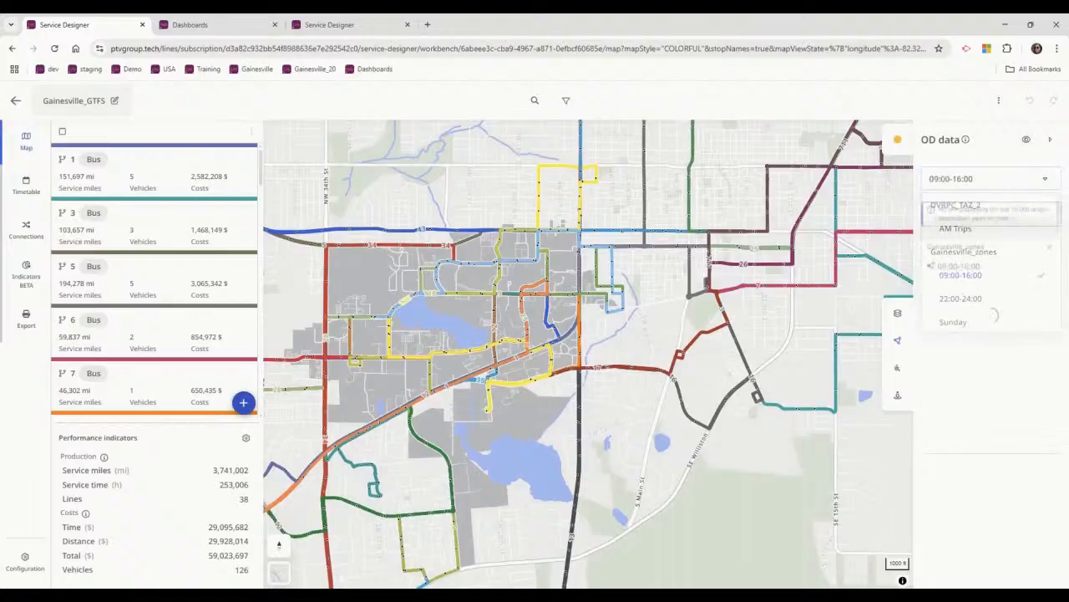
pyautogui.moveTo(491, 463); pyautogui.dragTo(641, 437)
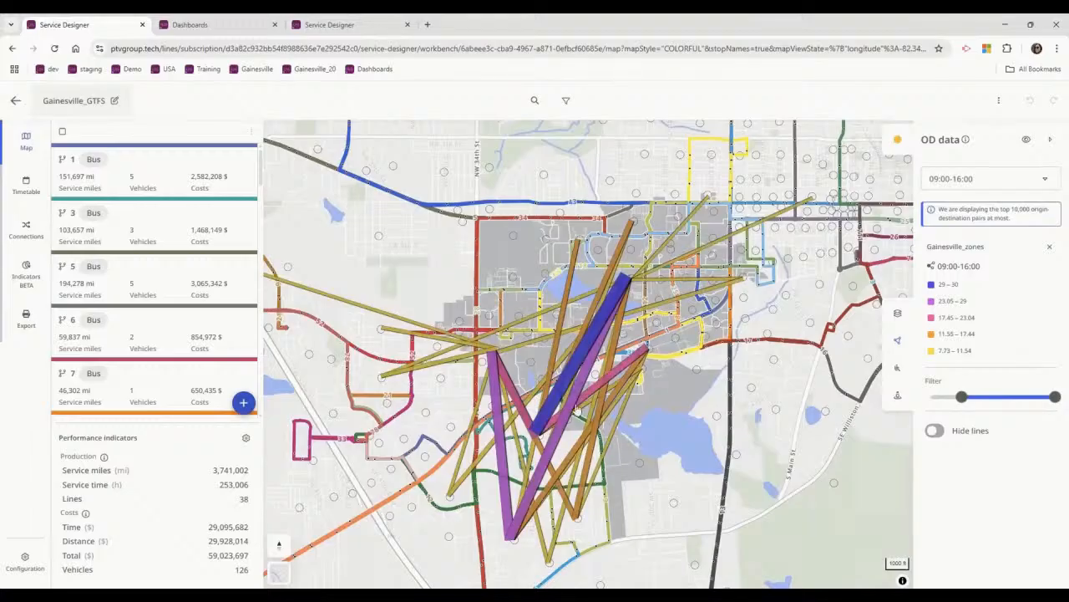
pyautogui.scroll(2, 577, 368)
pyautogui.scroll(1, 577, 368)
pyautogui.scroll(-1, 762, 427)
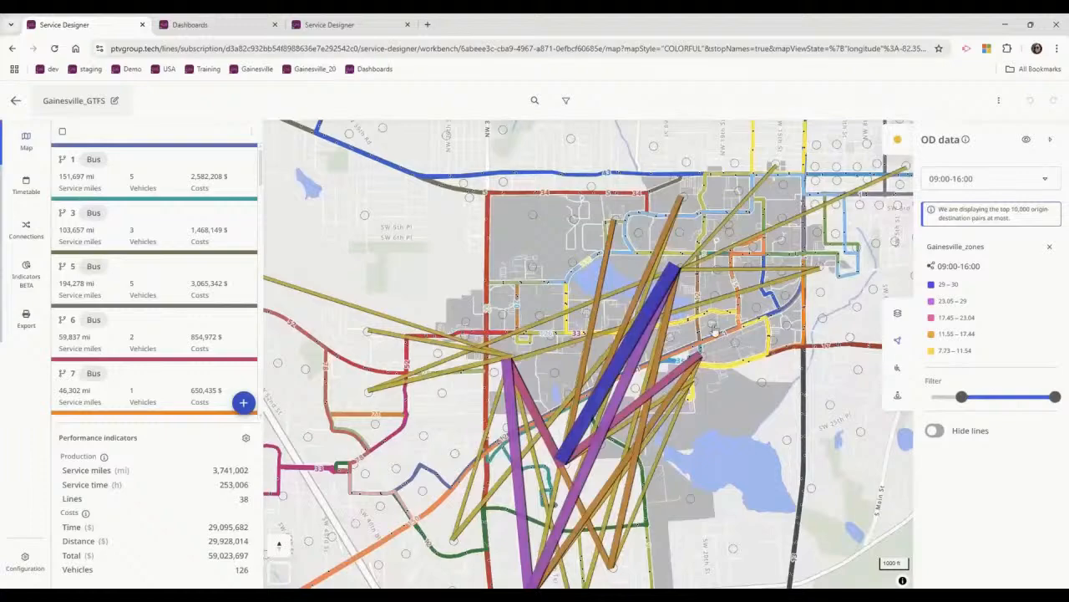
# Check the other available OD time periods and examine the strongest origin-destination pairs on the map.
pyautogui.click(1047, 182)
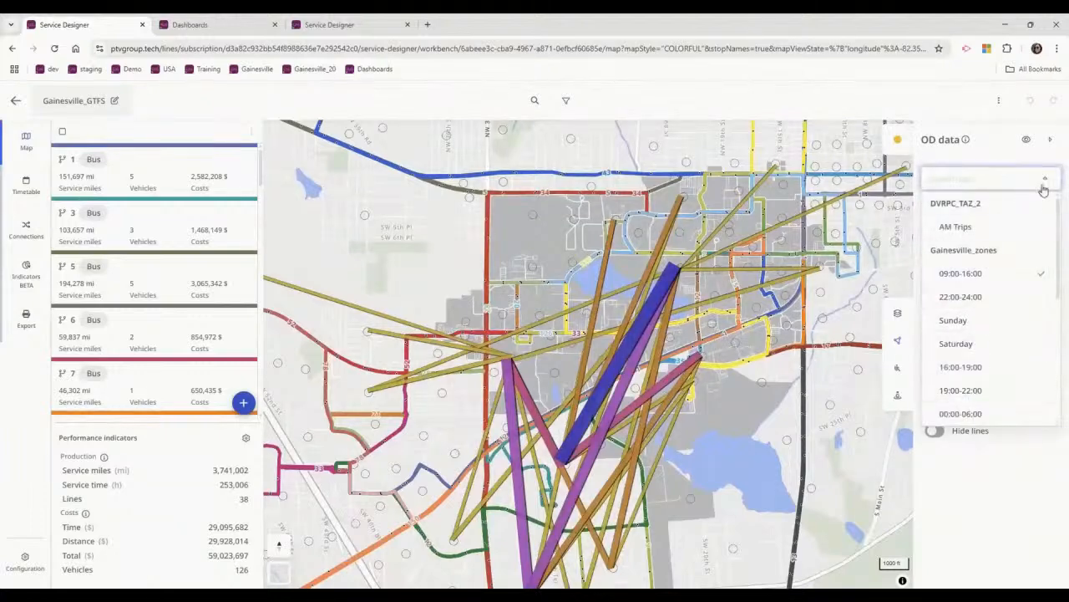
pyautogui.click(1044, 190)
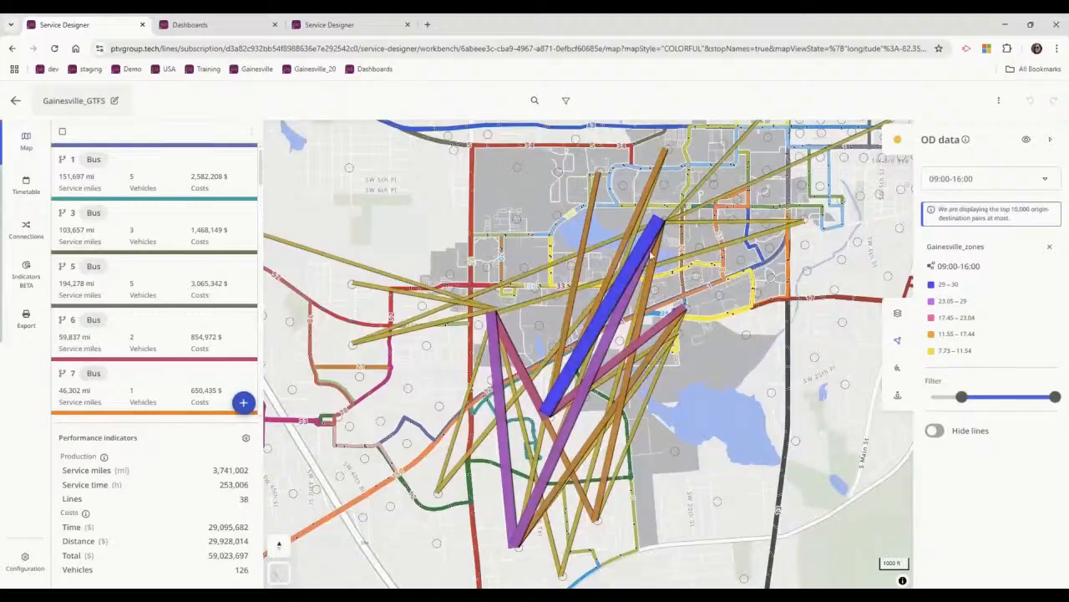
pyautogui.scroll(2, 556, 433)
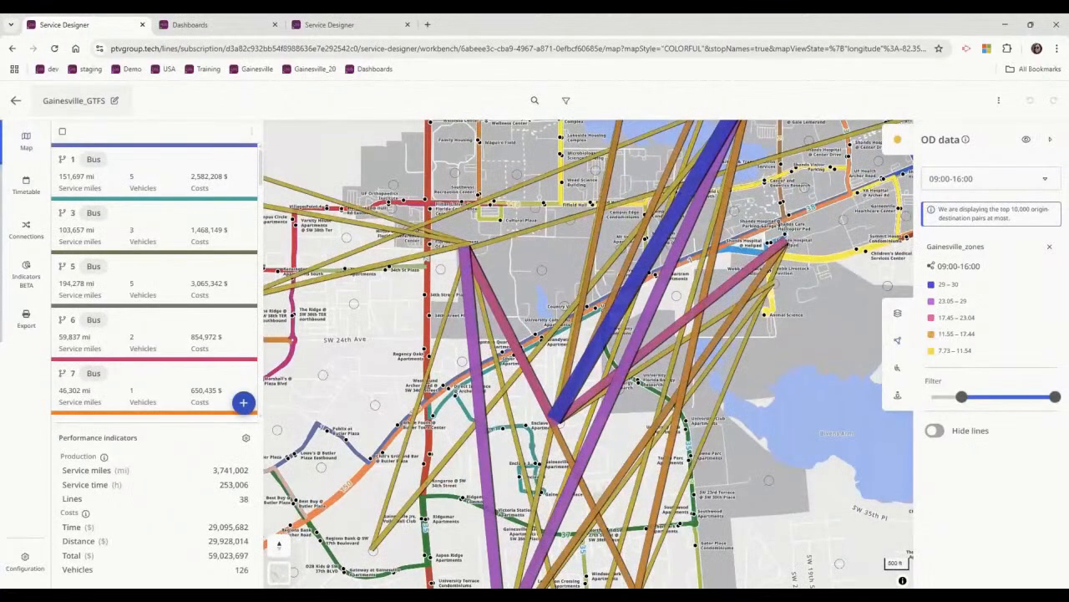
pyautogui.scroll(-2, 601, 309)
# Lower the minimum of the OD filter to about 2 to include weaker origin-destination pairs.
pyautogui.moveTo(955, 395)
pyautogui.moveTo(957, 395); pyautogui.dragTo(952, 398)
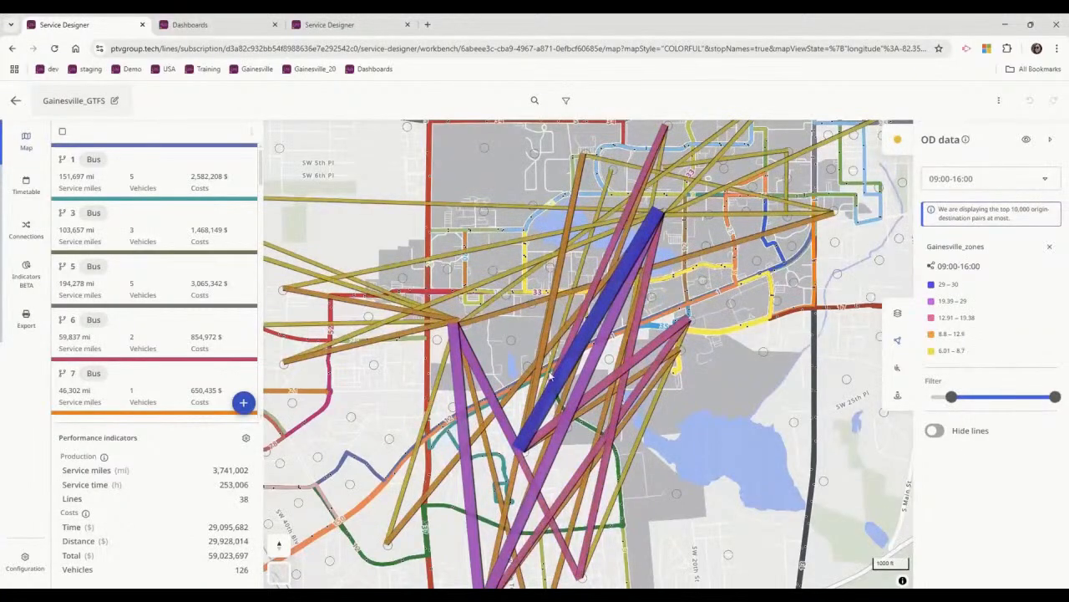
pyautogui.scroll(-3, 453, 431)
pyautogui.moveTo(412, 286); pyautogui.dragTo(448, 287)
pyautogui.moveTo(951, 396); pyautogui.dragTo(939, 398)
pyautogui.moveTo(524, 448); pyautogui.dragTo(512, 479)
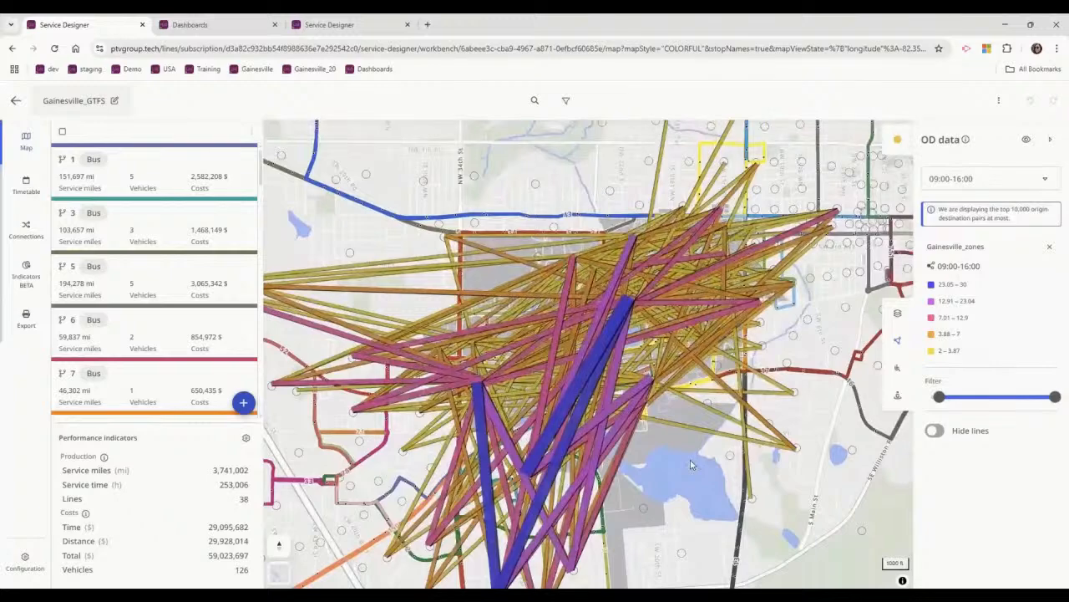
pyautogui.scroll(-5, 585, 351)
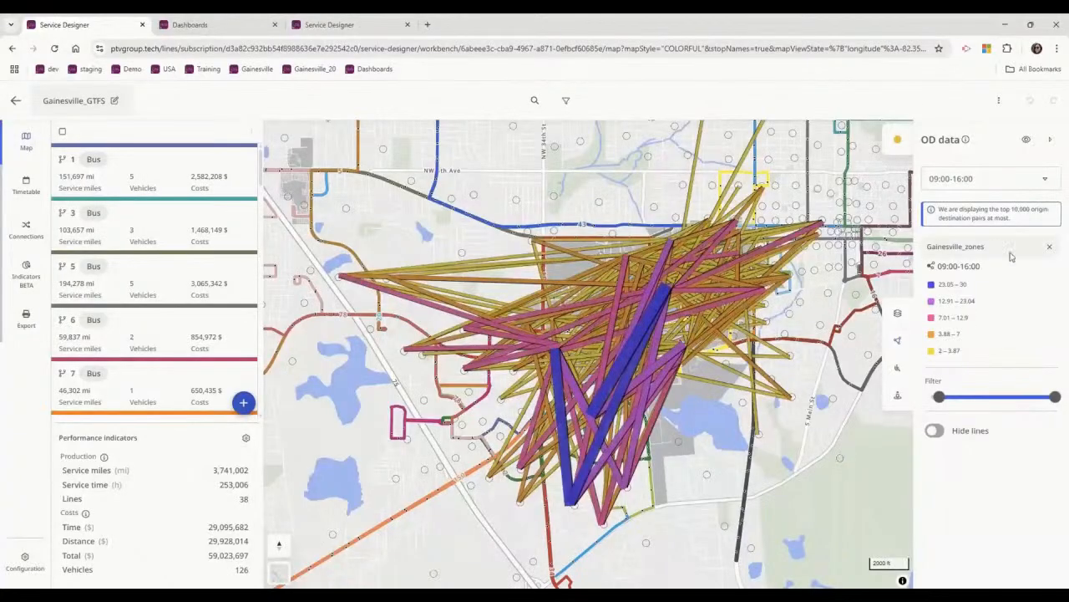
# Hide the OD data and show entry, exit and transfer ridership at the stops.
pyautogui.click(1026, 142)
pyautogui.click(1043, 178)
pyautogui.click(1043, 201)
pyautogui.click(1045, 225)
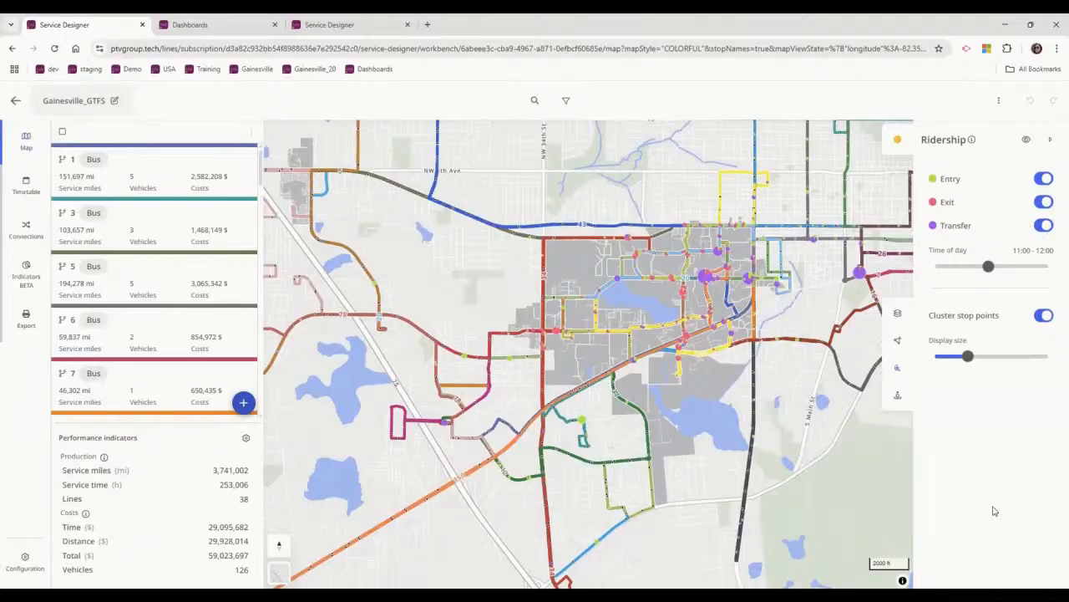
pyautogui.moveTo(787, 369); pyautogui.dragTo(713, 431)
pyautogui.scroll(5, 556, 367)
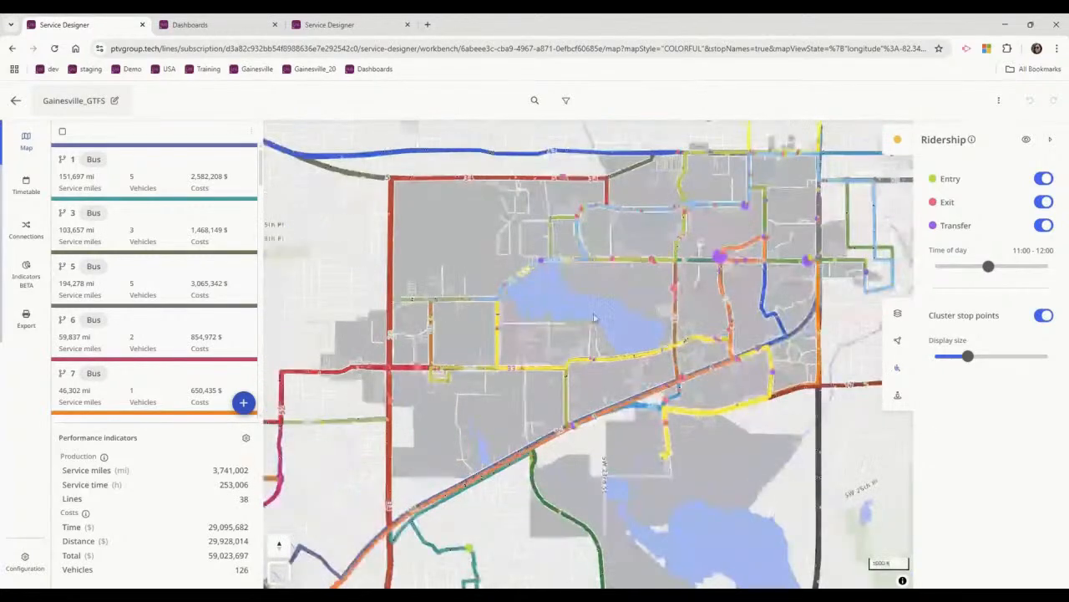
pyautogui.moveTo(558, 318); pyautogui.dragTo(500, 332)
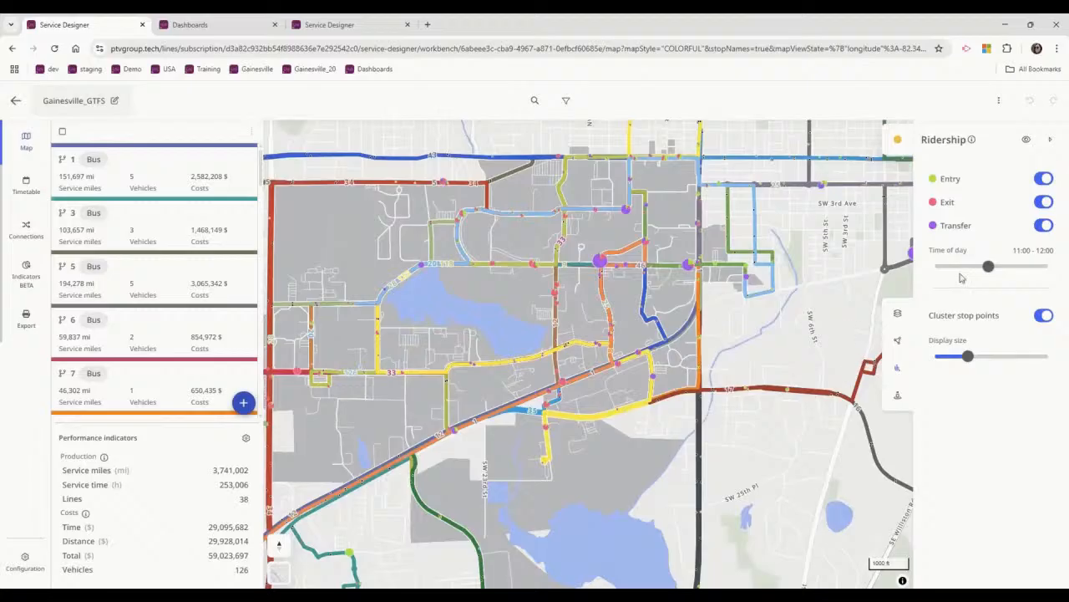
# Limit the average hourly ridership period to Monday by deselecting Tuesday through Sunday.
pyautogui.click(896, 140)
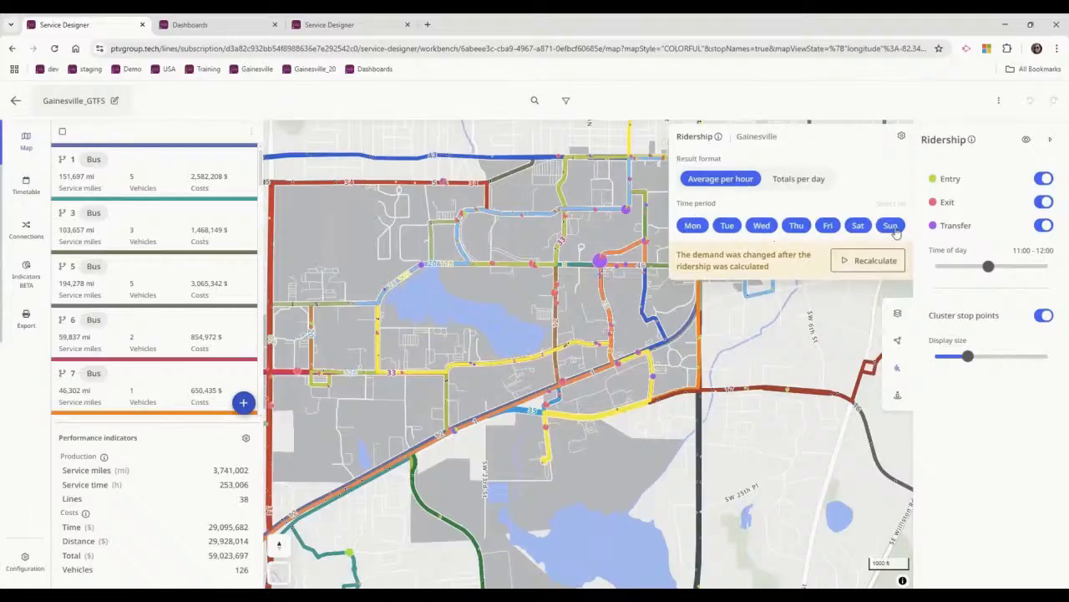
pyautogui.click(891, 225)
pyautogui.click(858, 225)
pyautogui.click(828, 226)
pyautogui.click(798, 226)
pyautogui.click(761, 226)
pyautogui.click(727, 226)
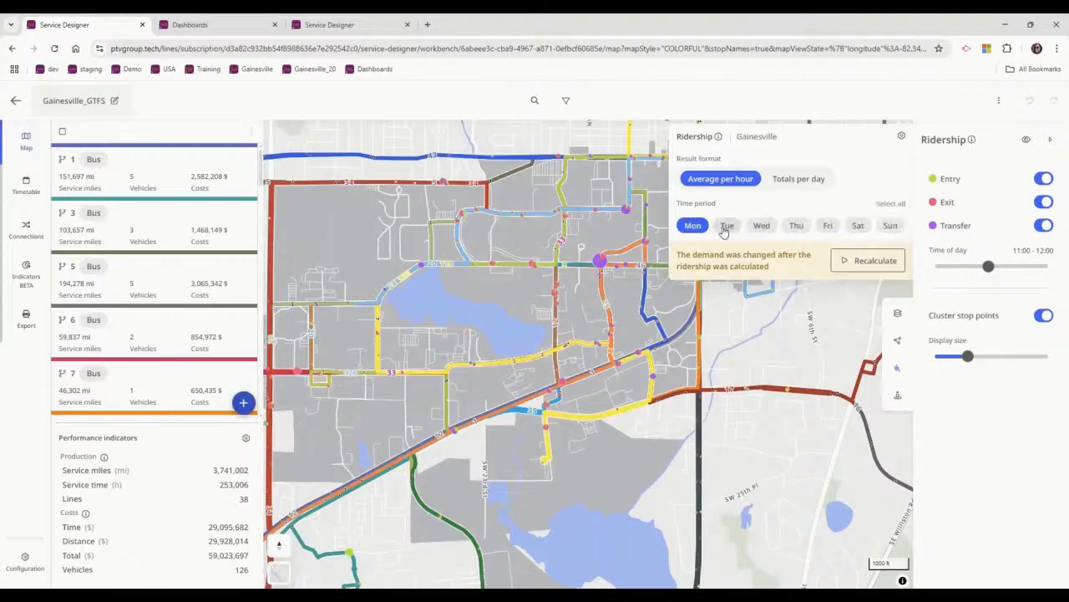
pyautogui.click(724, 296)
# Set the ridership time of day to 18:00 - 19:00 and enlarge the stop symbols to examine the network.
pyautogui.moveTo(989, 265); pyautogui.dragTo(1031, 272)
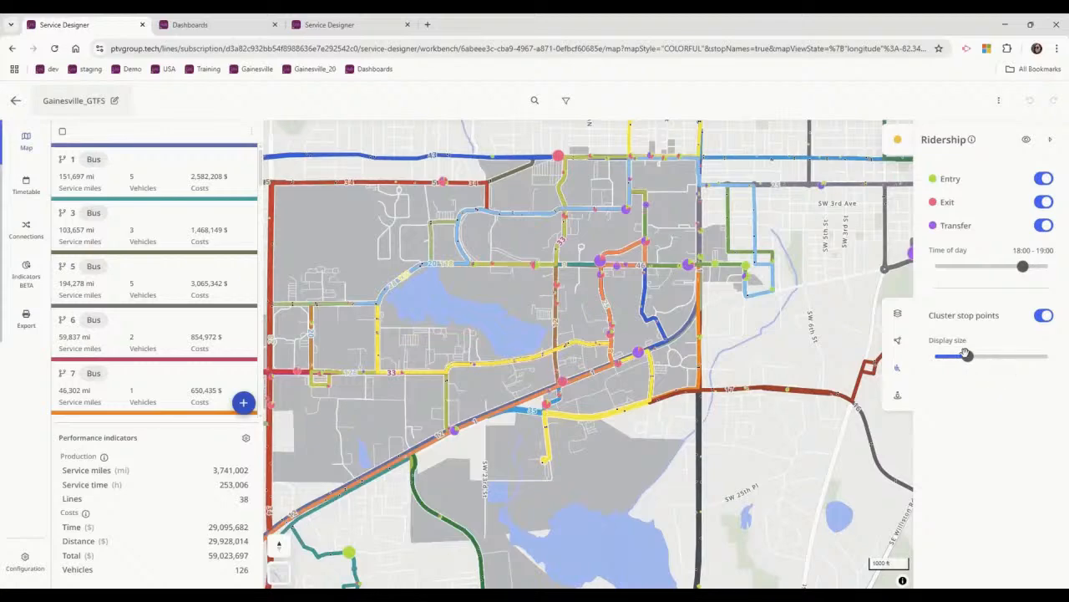
pyautogui.moveTo(975, 355); pyautogui.dragTo(1019, 356)
pyautogui.scroll(-3, 774, 429)
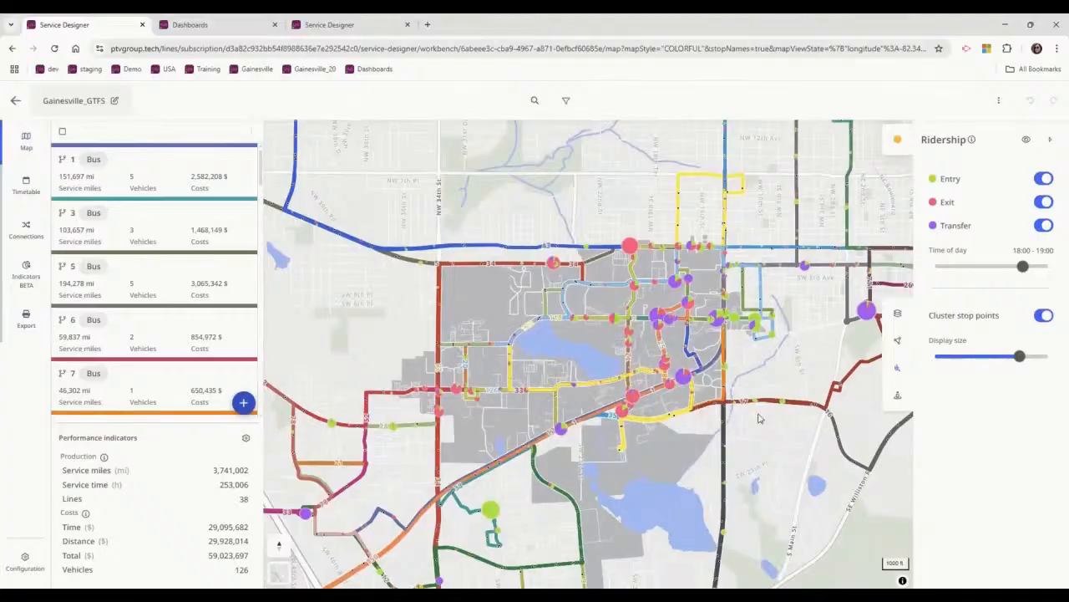
pyautogui.moveTo(660, 335)
pyautogui.moveTo(679, 376)
pyautogui.scroll(2, 679, 376)
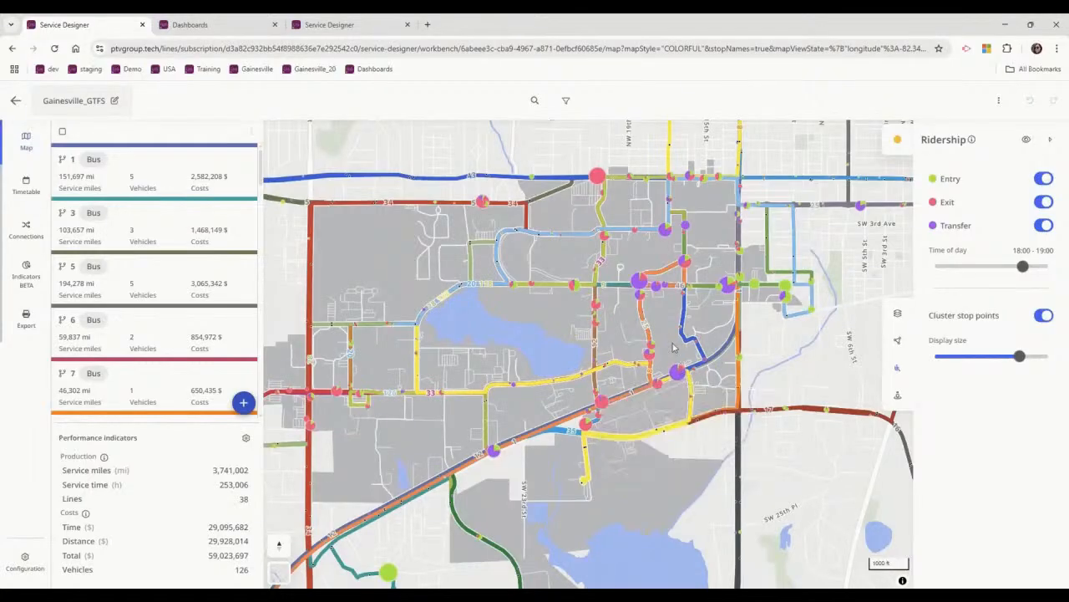
pyautogui.scroll(-3, 676, 348)
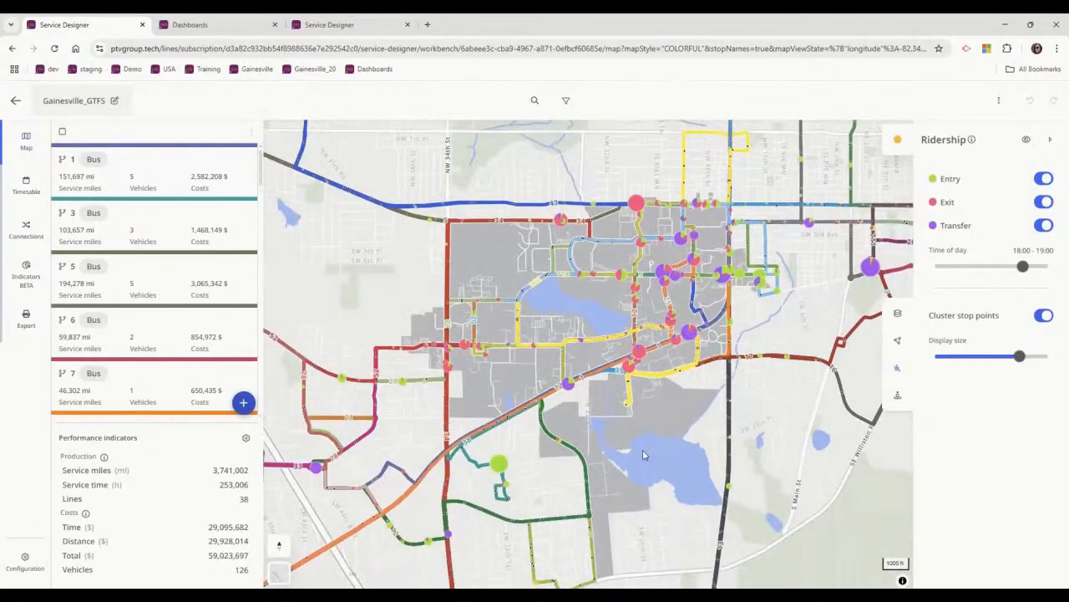
pyautogui.moveTo(481, 410); pyautogui.dragTo(437, 437)
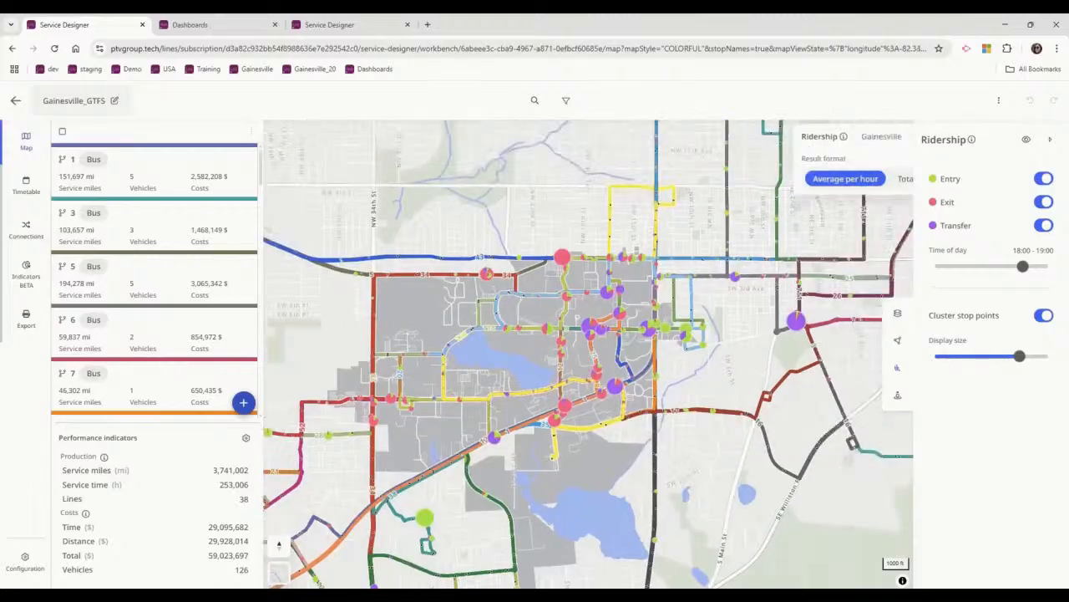
# Reduce the stop symbol size and show Saturday's ridership as totals per day.
pyautogui.click(897, 139)
pyautogui.moveTo(968, 358); pyautogui.dragTo(948, 357)
pyautogui.click(897, 138)
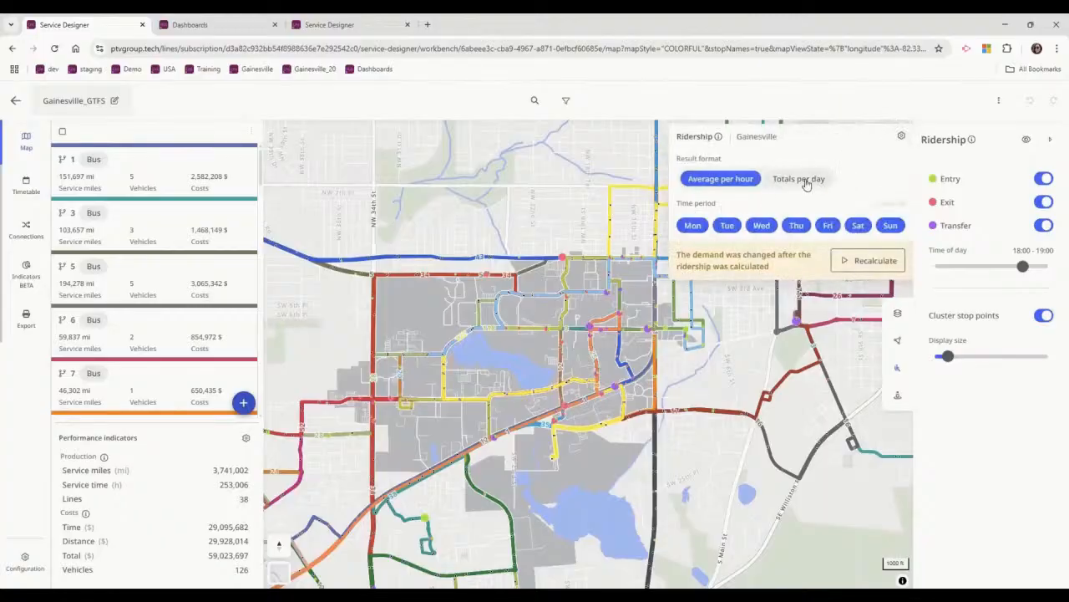
pyautogui.click(804, 181)
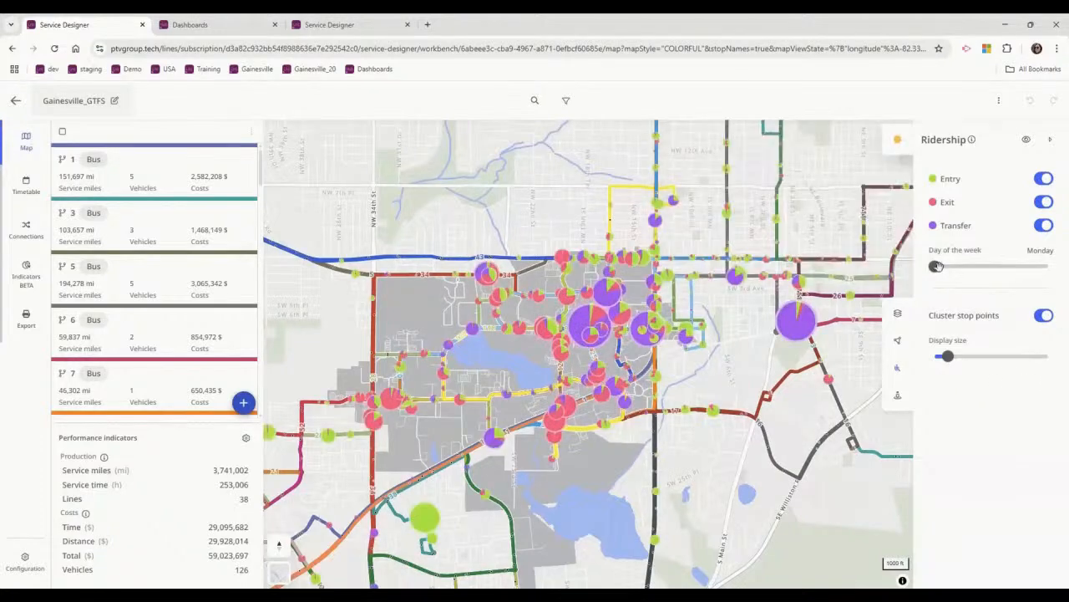
pyautogui.moveTo(943, 265); pyautogui.dragTo(1029, 266)
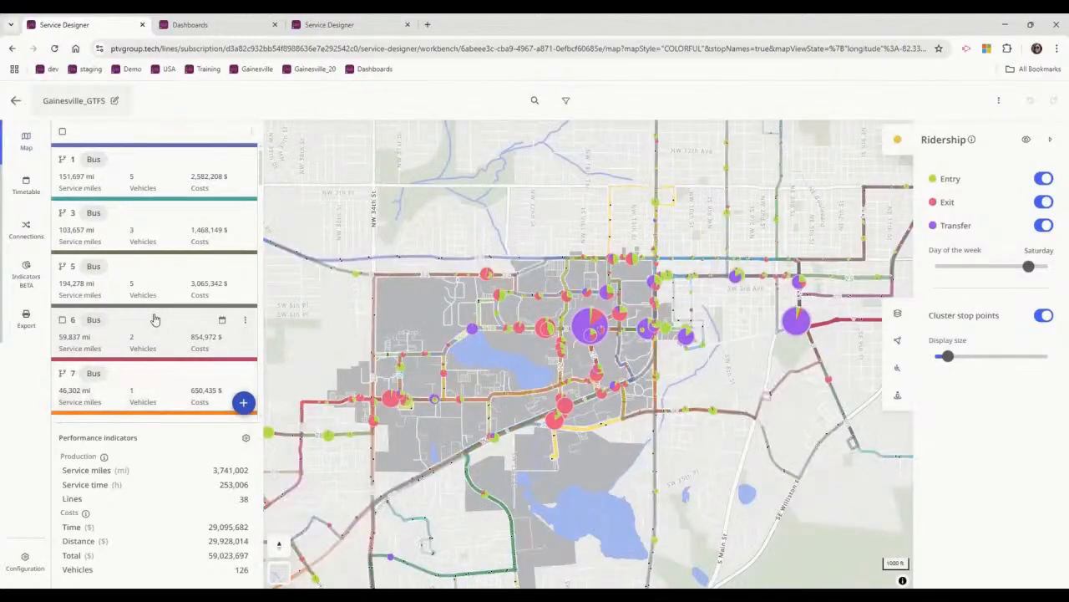
# Open line 20 and examine the stop ridership of its inbound route To Reitz Union.
pyautogui.scroll(-1, 159, 326)
pyautogui.scroll(-5, 117, 368)
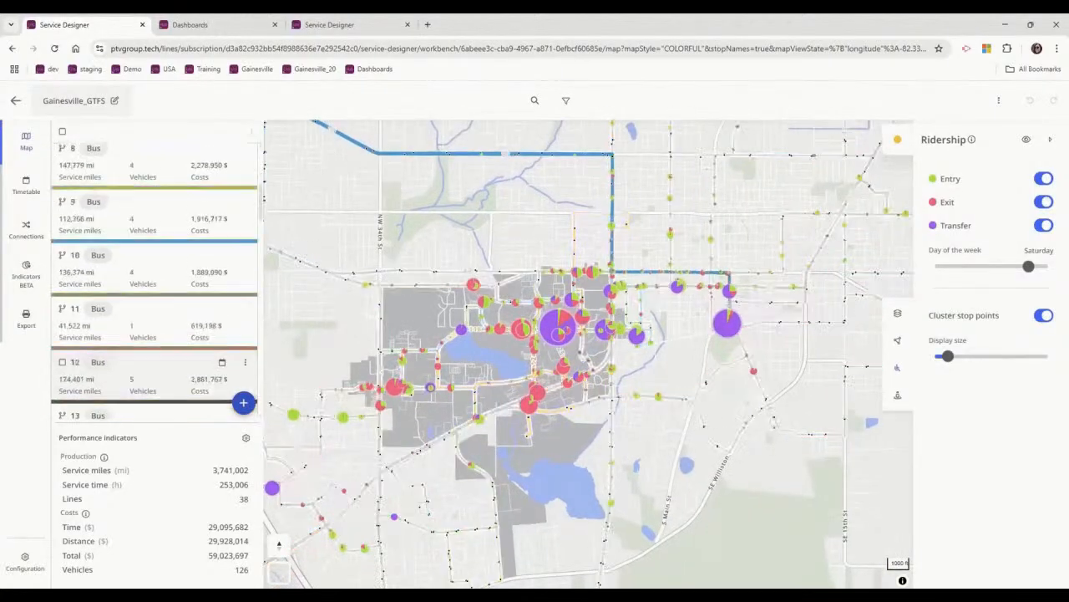
pyautogui.scroll(-1, 116, 372)
pyautogui.click(118, 367)
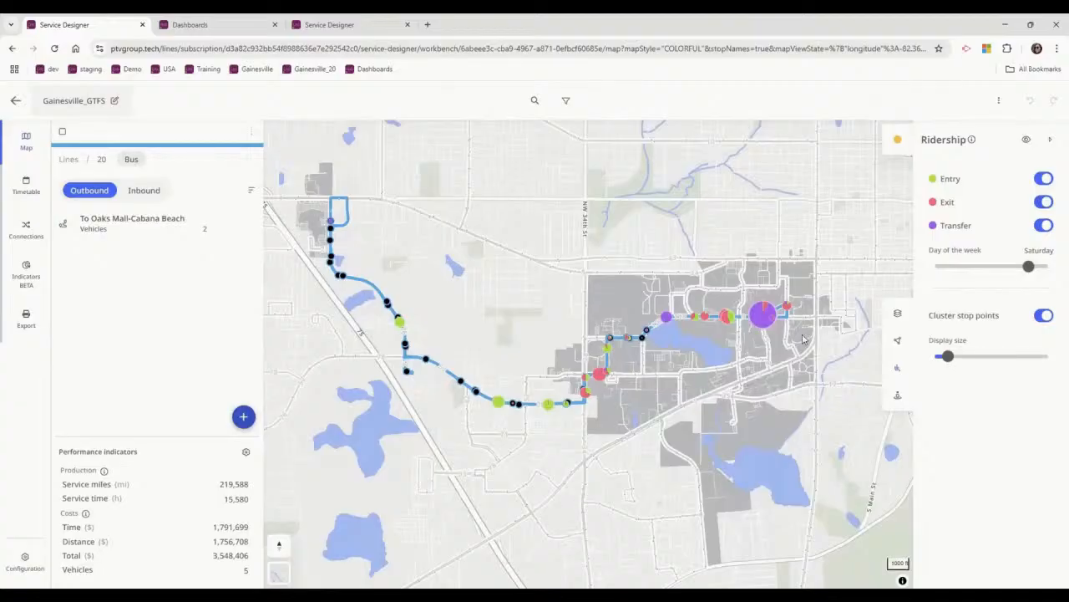
pyautogui.moveTo(761, 326)
pyautogui.click(143, 190)
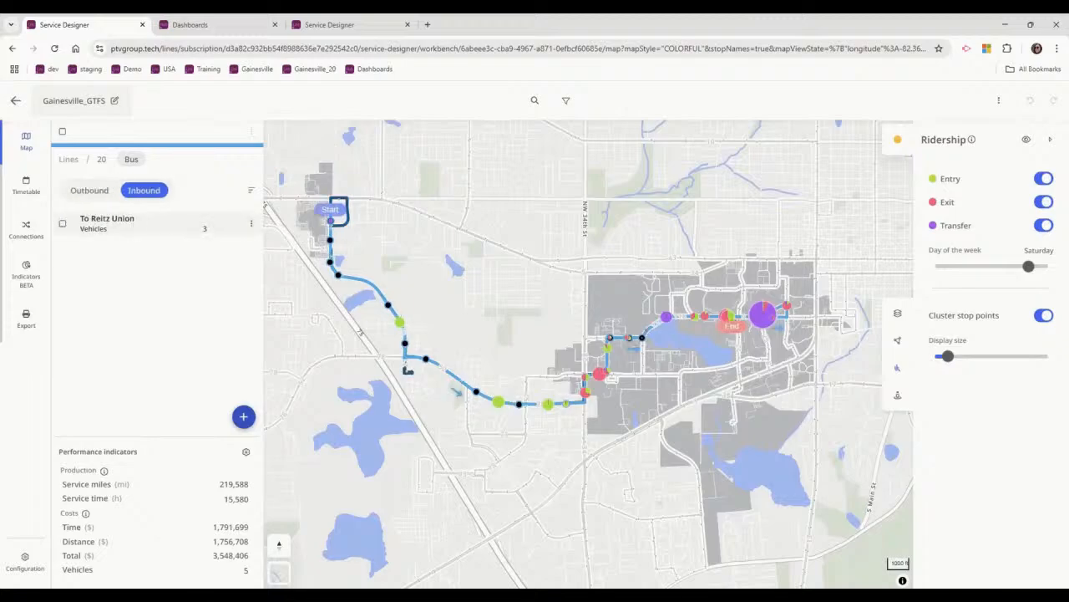
pyautogui.click(107, 219)
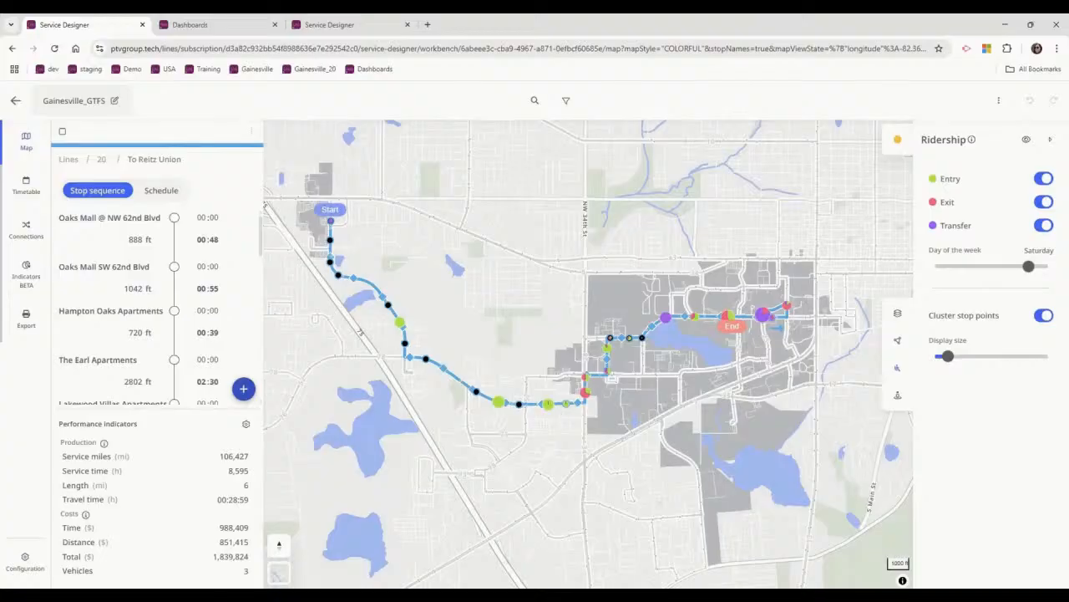
# Open line 20's outbound route to Oaks Mall-Cabana Beach and slightly enlarge its ridership symbols.
pyautogui.click(101, 160)
pyautogui.click(92, 191)
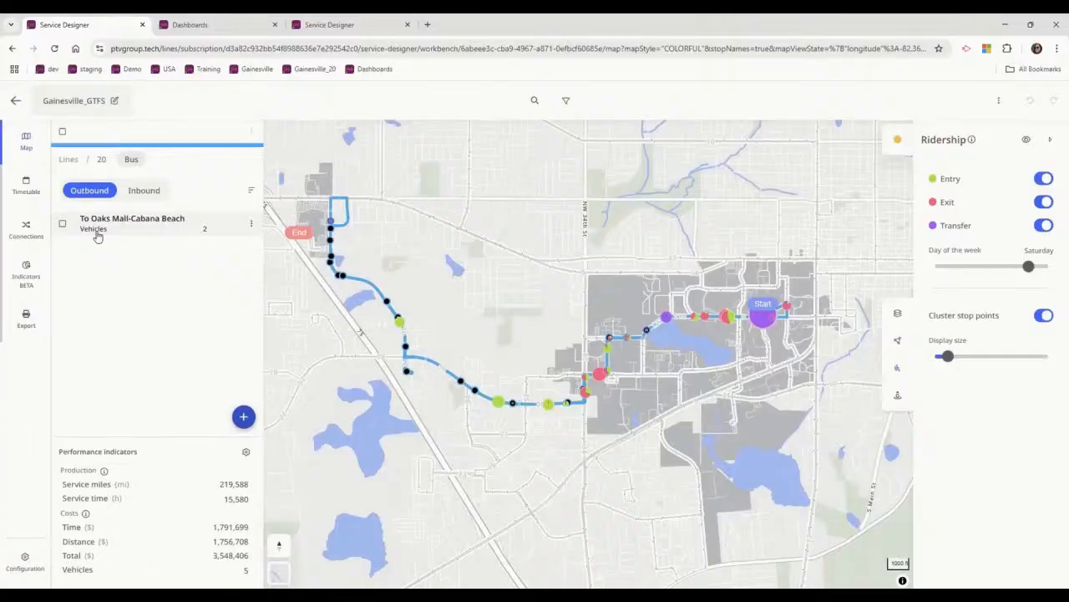
pyautogui.click(95, 224)
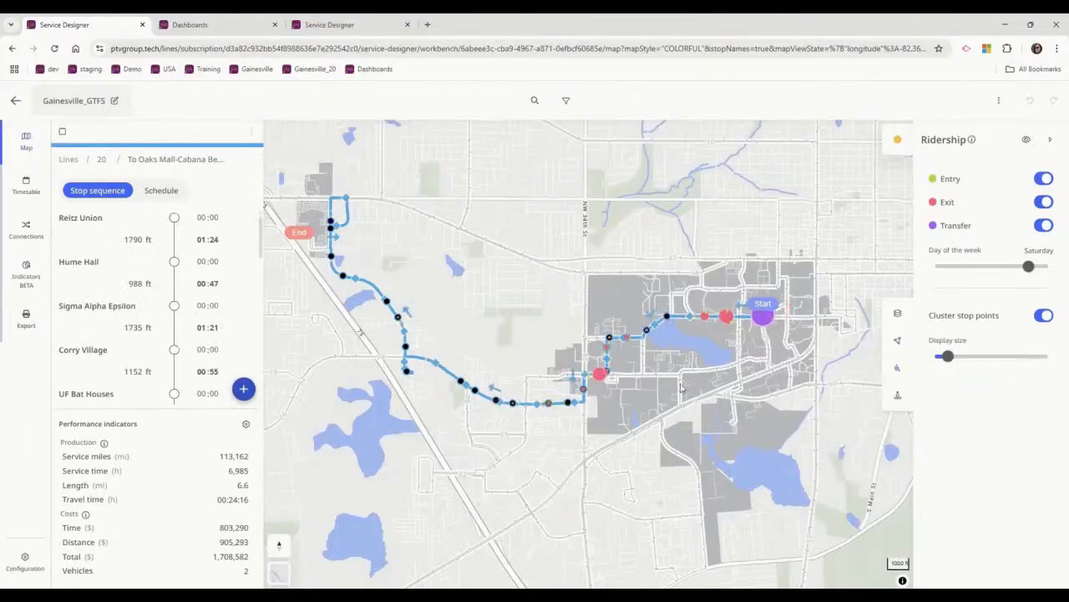
pyautogui.moveTo(947, 356); pyautogui.dragTo(956, 356)
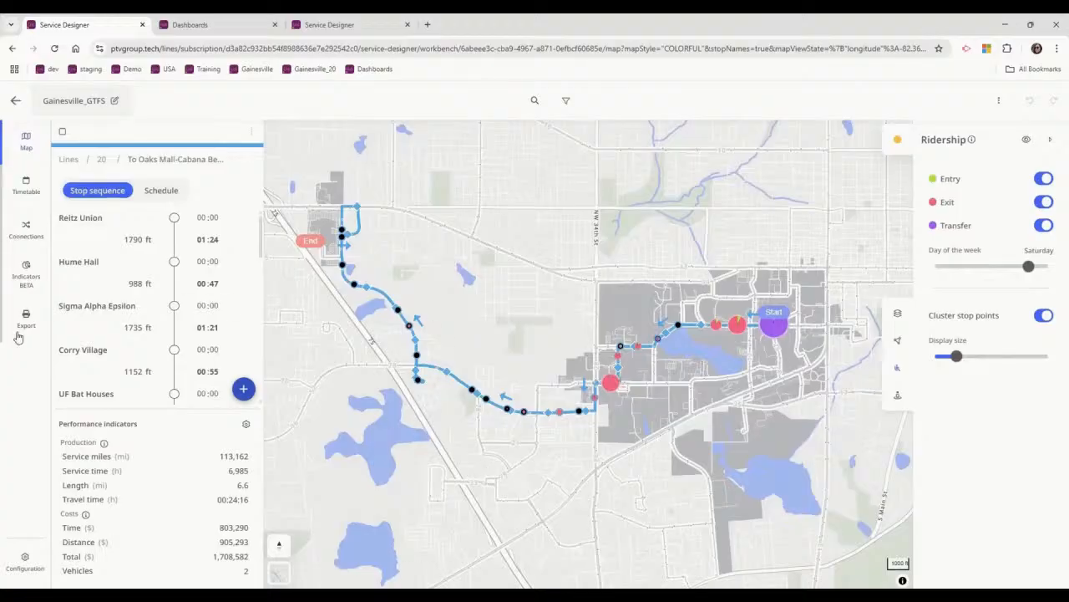
# Show the outbound route's utilization indicators under performance and production as averages per hour.
pyautogui.click(25, 272)
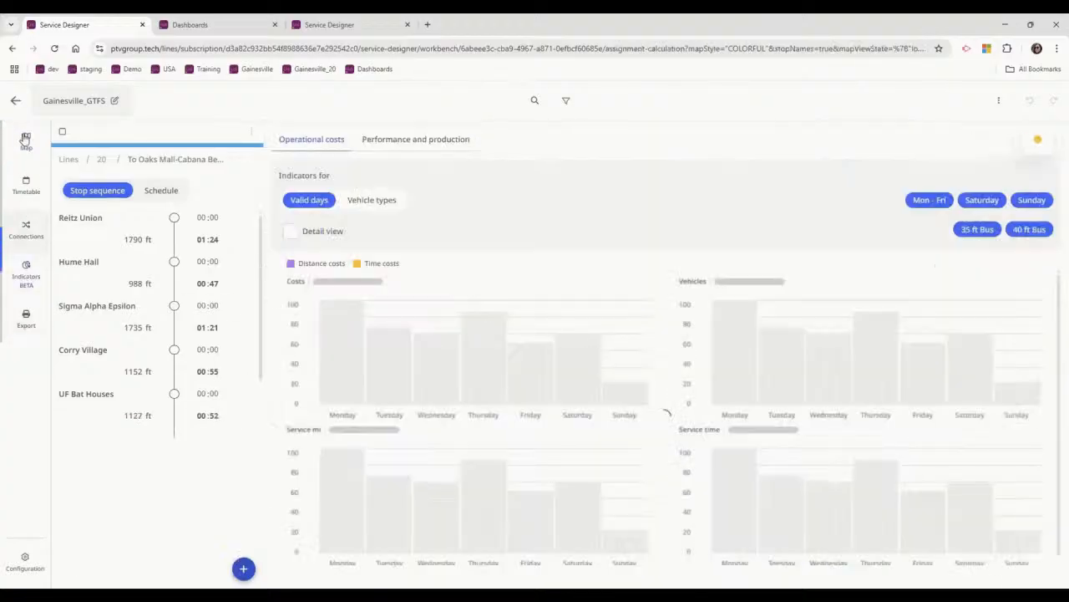
pyautogui.click(411, 140)
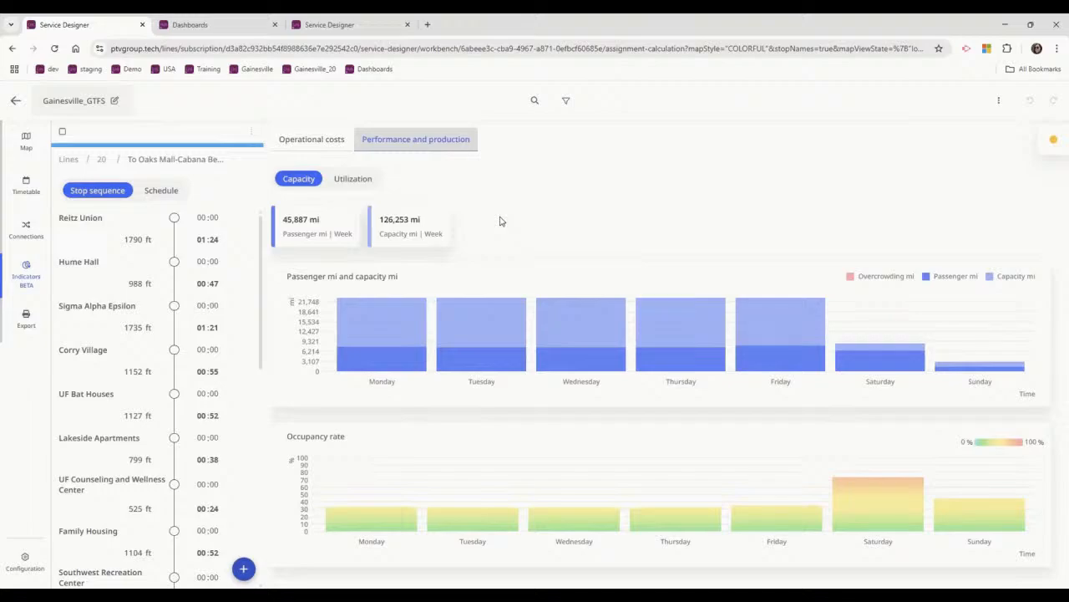
pyautogui.click(354, 182)
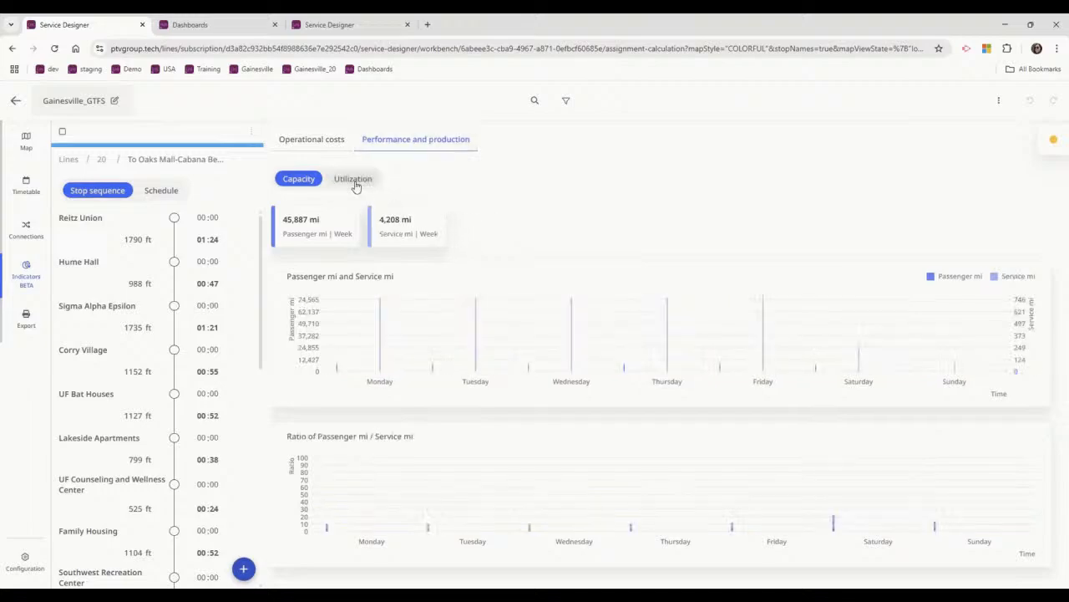
pyautogui.click(1054, 143)
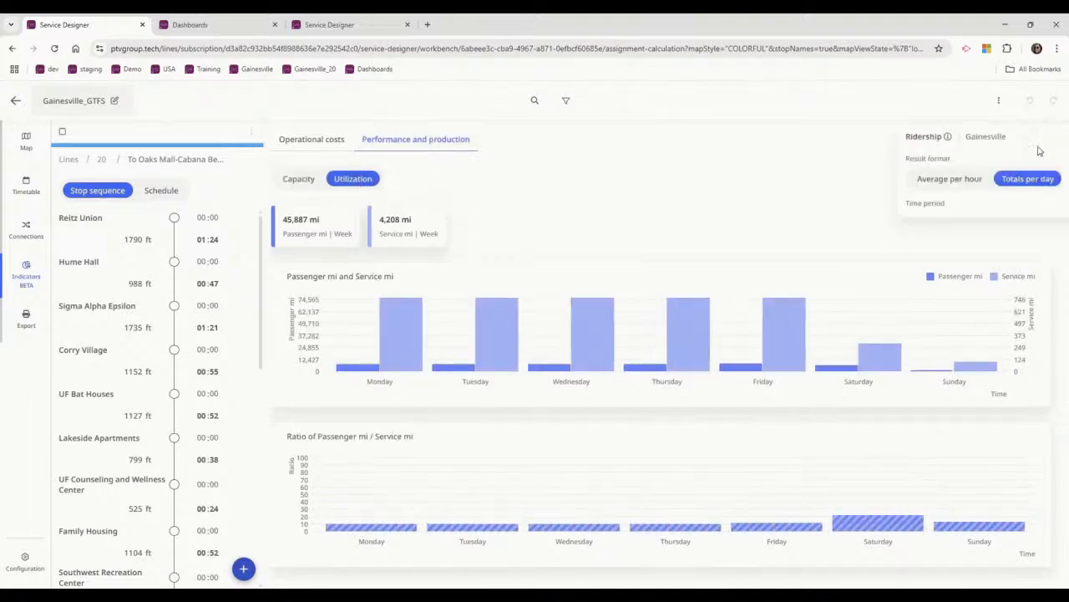
pyautogui.click(885, 181)
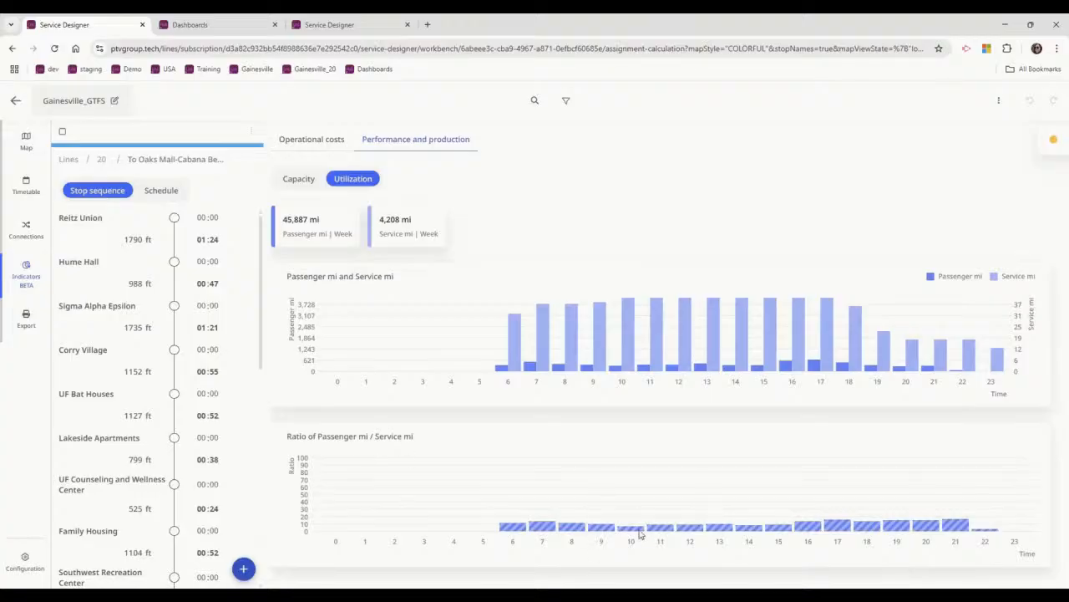
# Examine the outbound route's hourly ratio of passenger to service miles and its capacity and occupancy rate indicators.
pyautogui.moveTo(804, 530)
pyautogui.moveTo(987, 535)
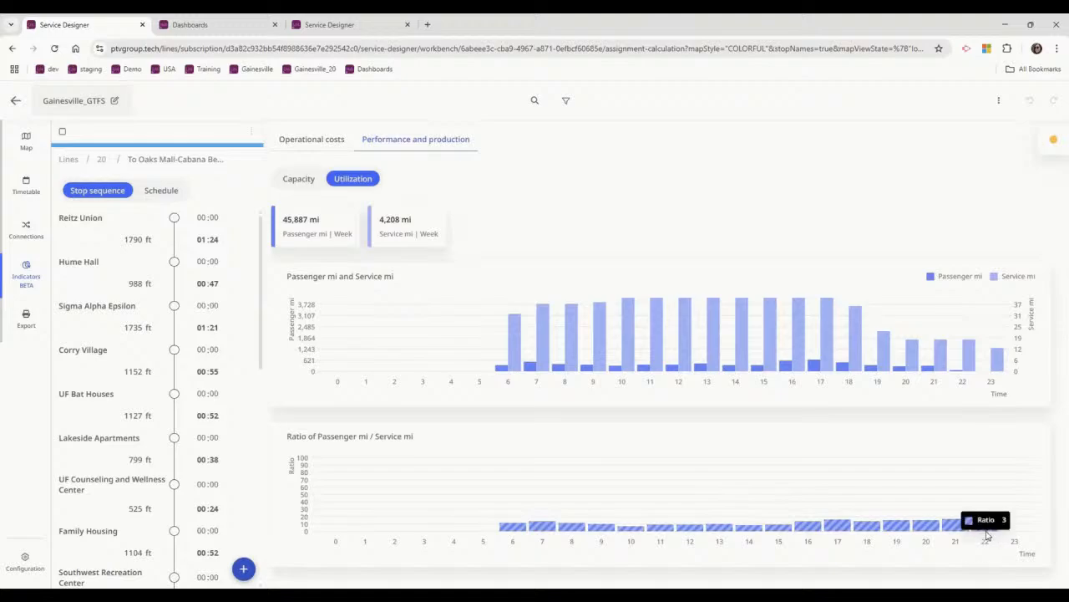
pyautogui.click(303, 186)
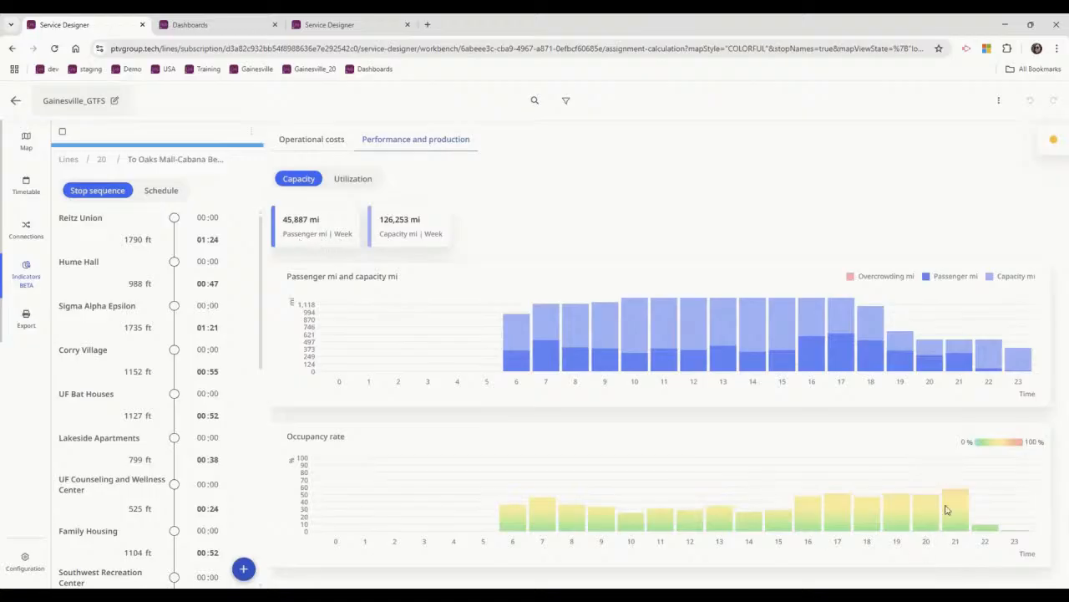
pyautogui.moveTo(946, 509)
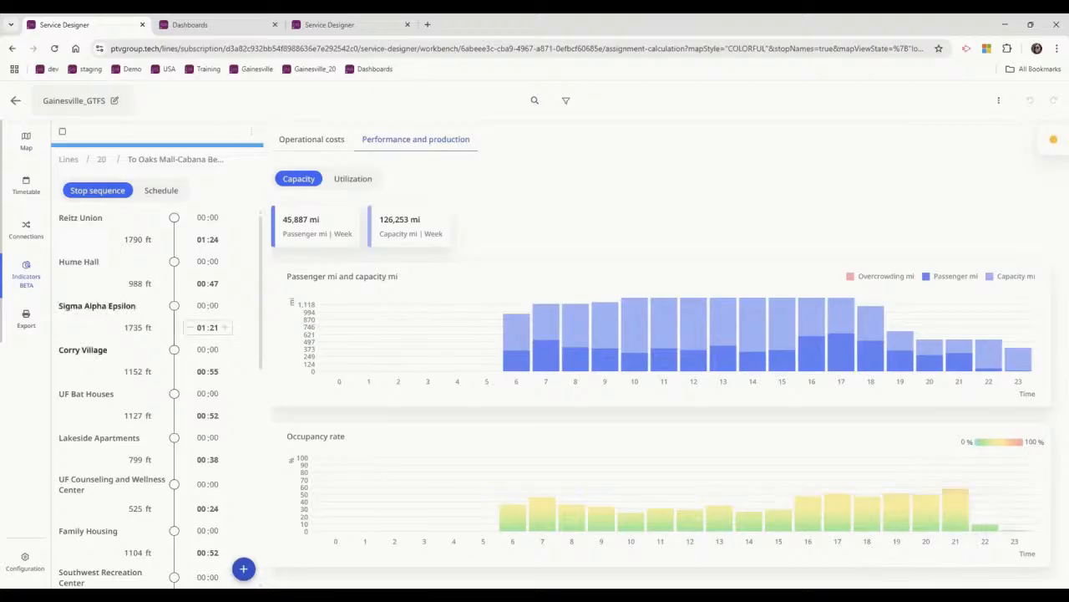
# Review the weekly time periods of the Gainesville demand in the configuration and return to the indicators.
pyautogui.click(23, 560)
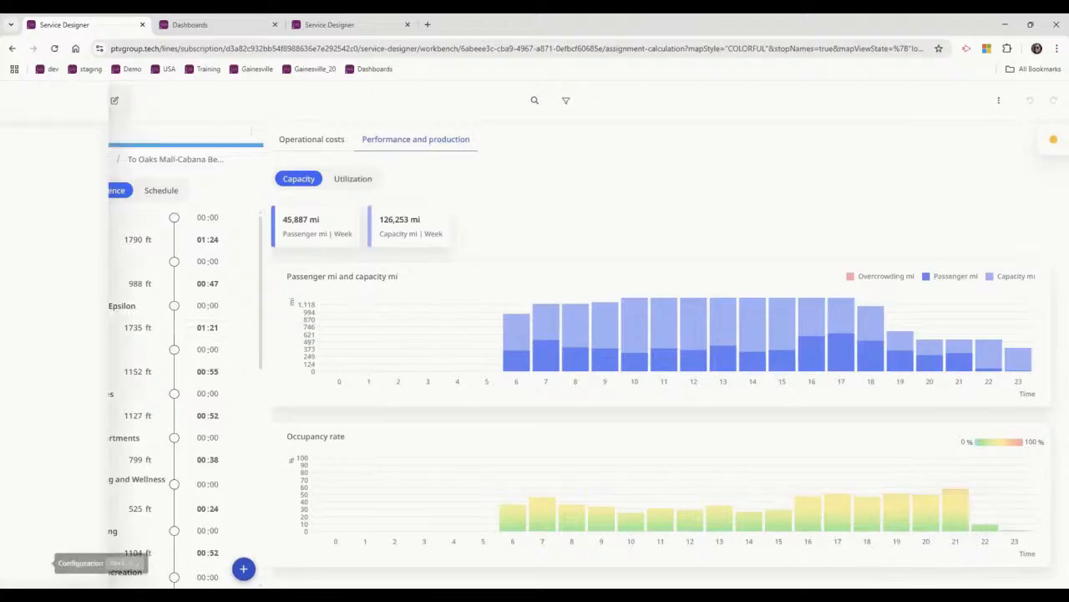
pyautogui.click(49, 214)
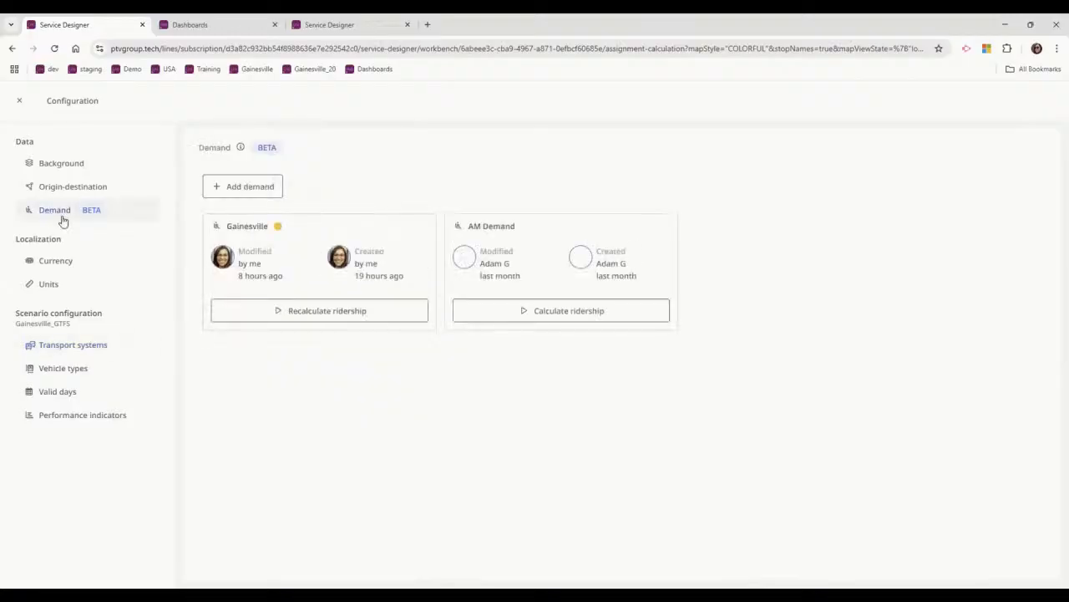
pyautogui.click(282, 270)
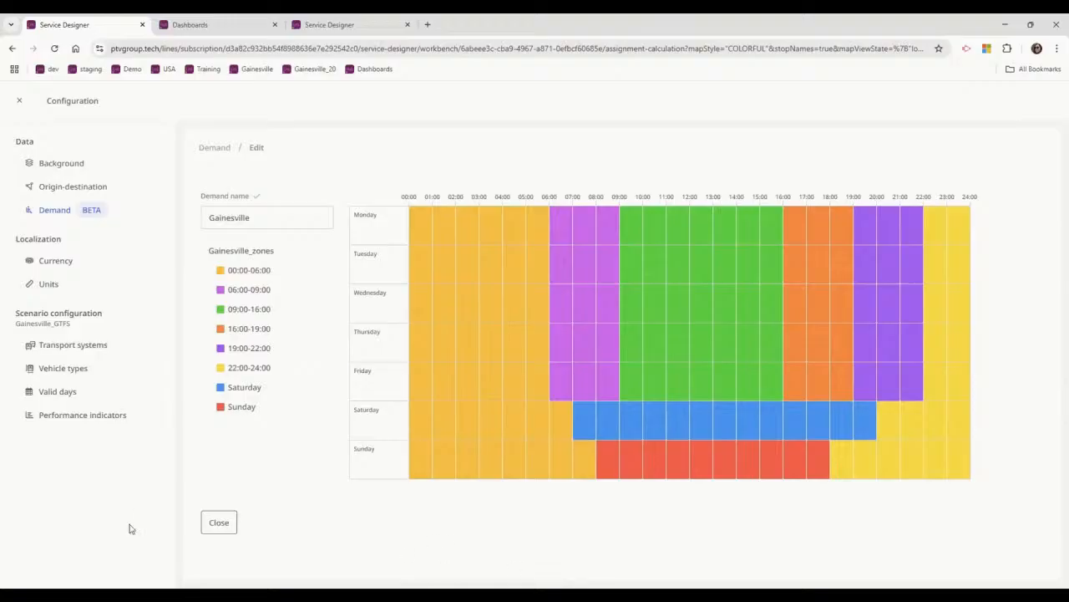
pyautogui.click(226, 530)
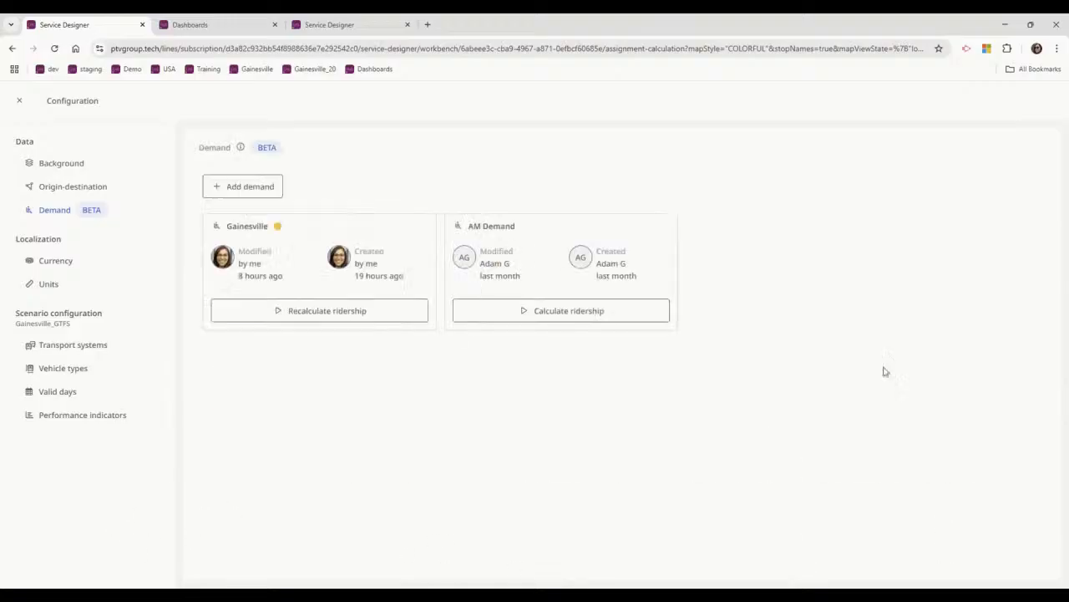
pyautogui.click(19, 100)
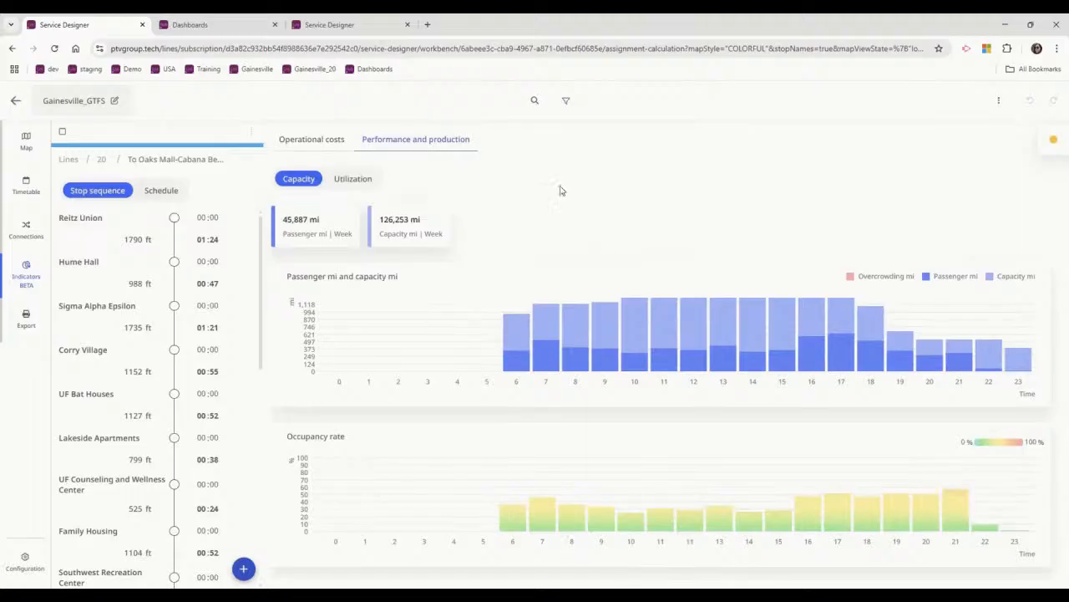
# Return to the list of all lines, filter the indicators to bus lines 6, 7 and 8, and clear the filter.
pyautogui.click(69, 159)
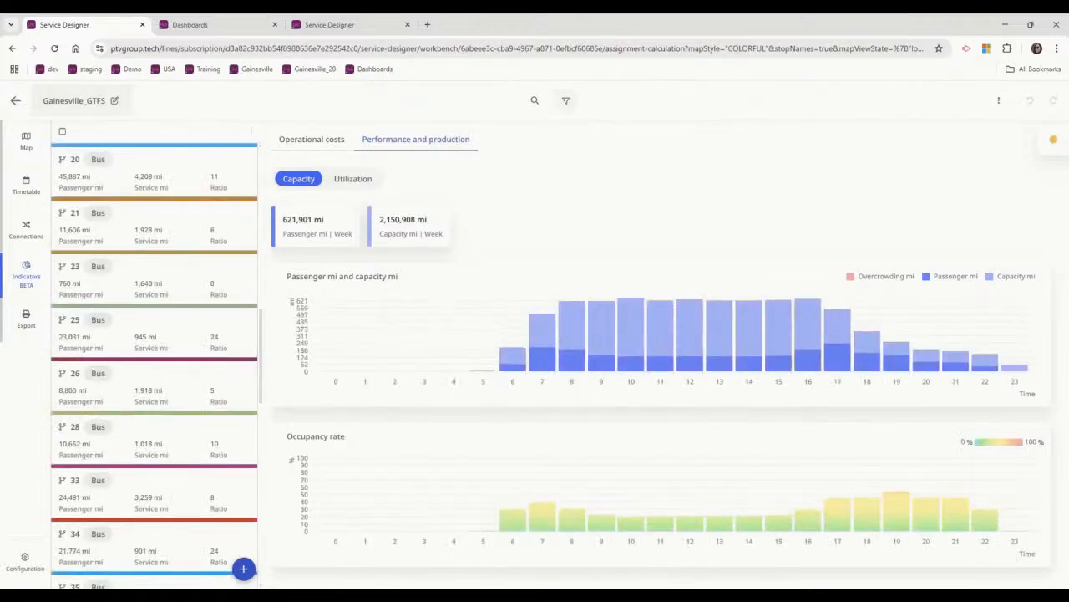
pyautogui.click(566, 100)
pyautogui.click(490, 130)
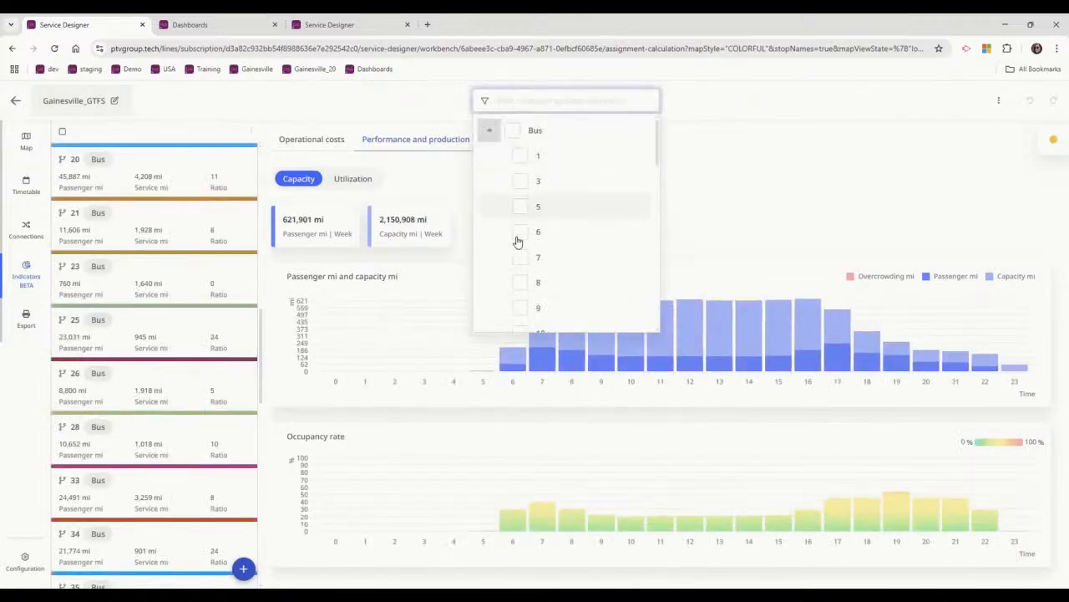
pyautogui.click(521, 232)
pyautogui.click(520, 257)
pyautogui.click(520, 284)
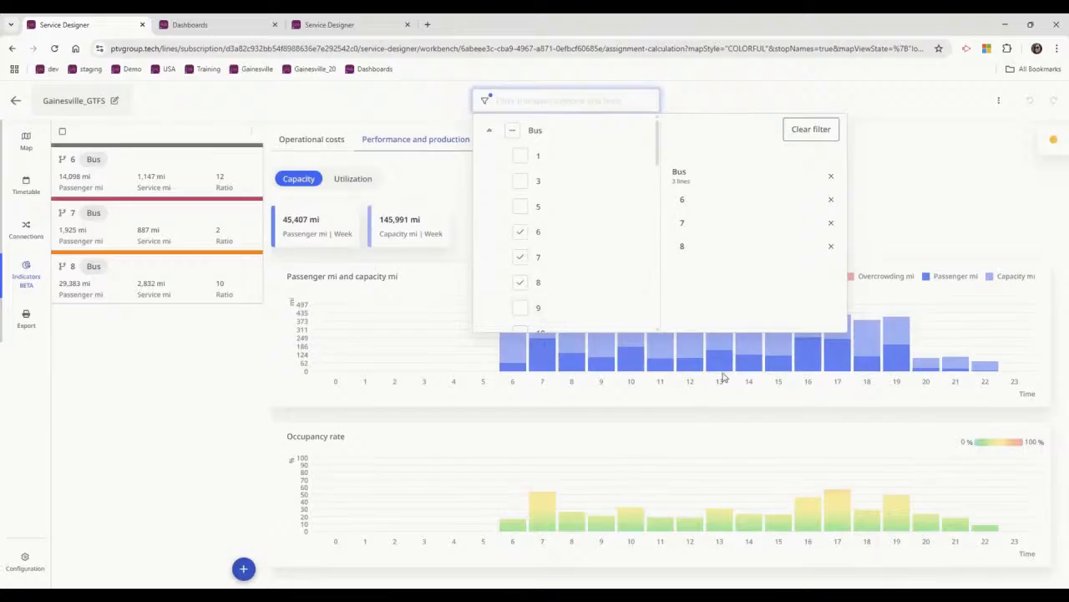
pyautogui.click(807, 132)
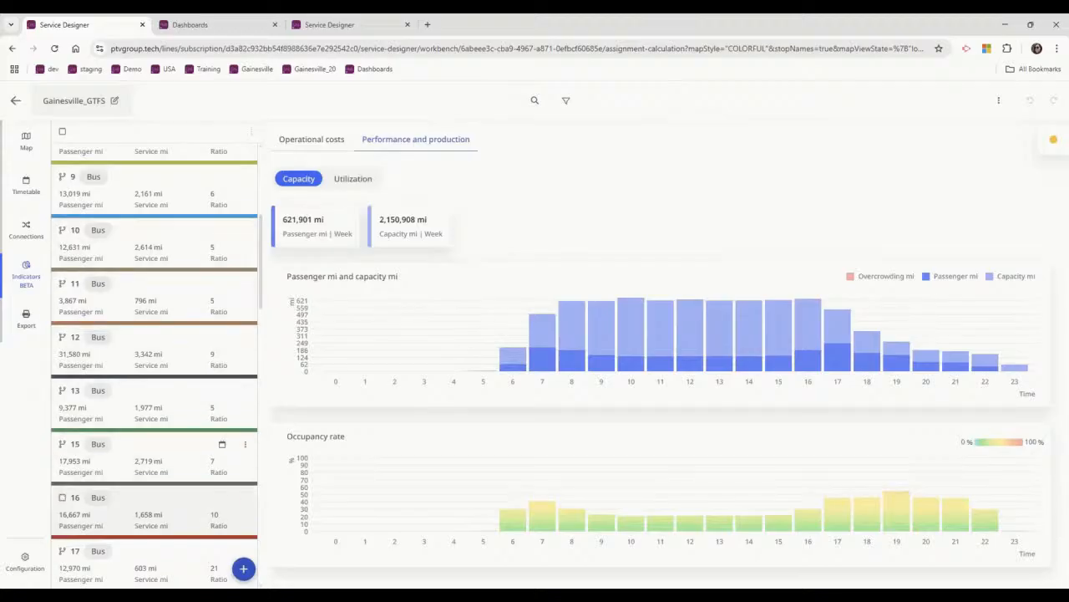
# Open line 20 and show its outbound ridership profile in the timetable view.
pyautogui.scroll(-2, 108, 452)
pyautogui.click(108, 452)
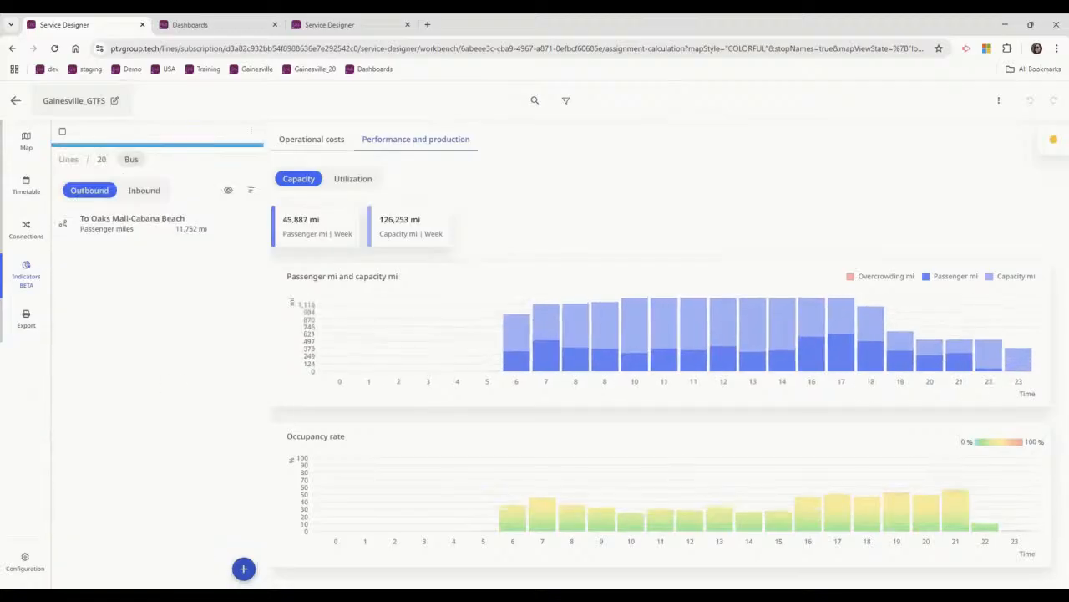
pyautogui.click(29, 181)
pyautogui.click(382, 142)
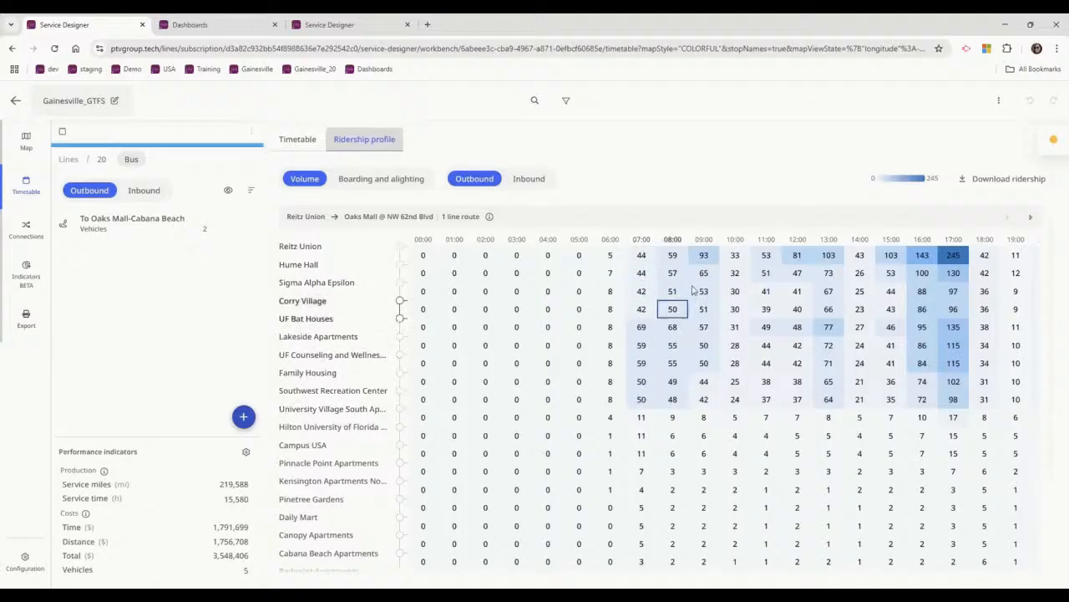
# Show line 20's outbound volumes as totals per day and examine them from Reitz Union to Oaks Mall @ NW 62nd Blvd.
pyautogui.moveTo(1042, 148)
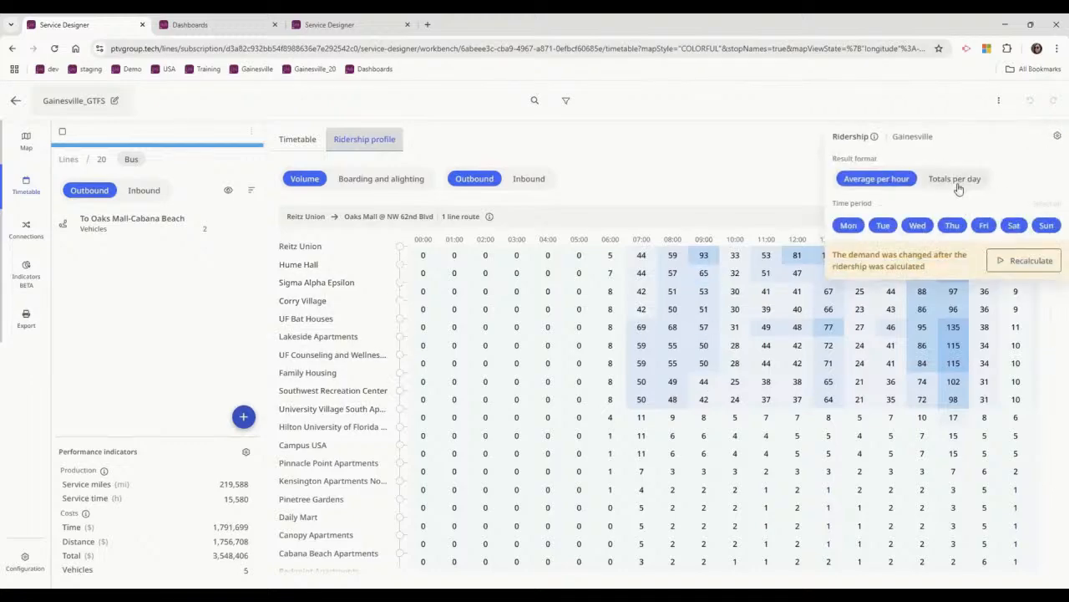
pyautogui.click(954, 181)
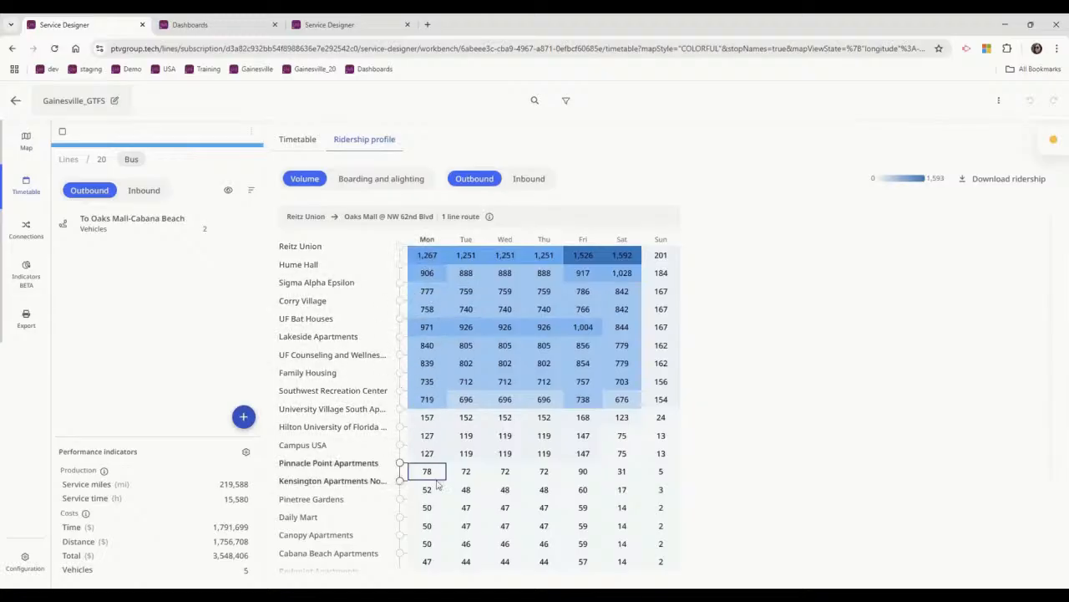
pyautogui.scroll(-3, 432, 401)
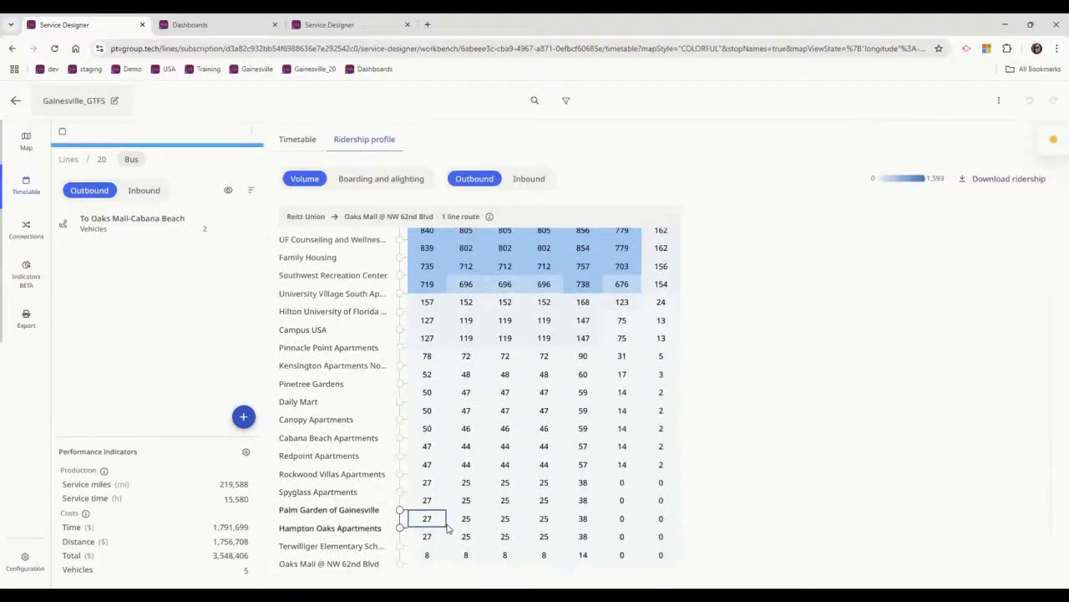
pyautogui.scroll(3, 490, 480)
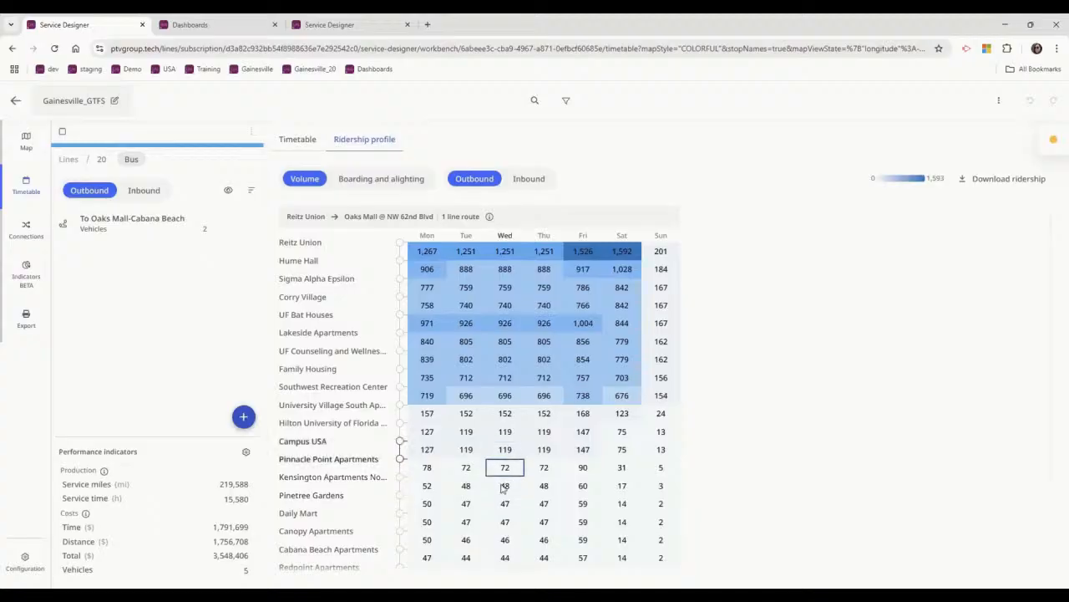
pyautogui.scroll(-3, 535, 418)
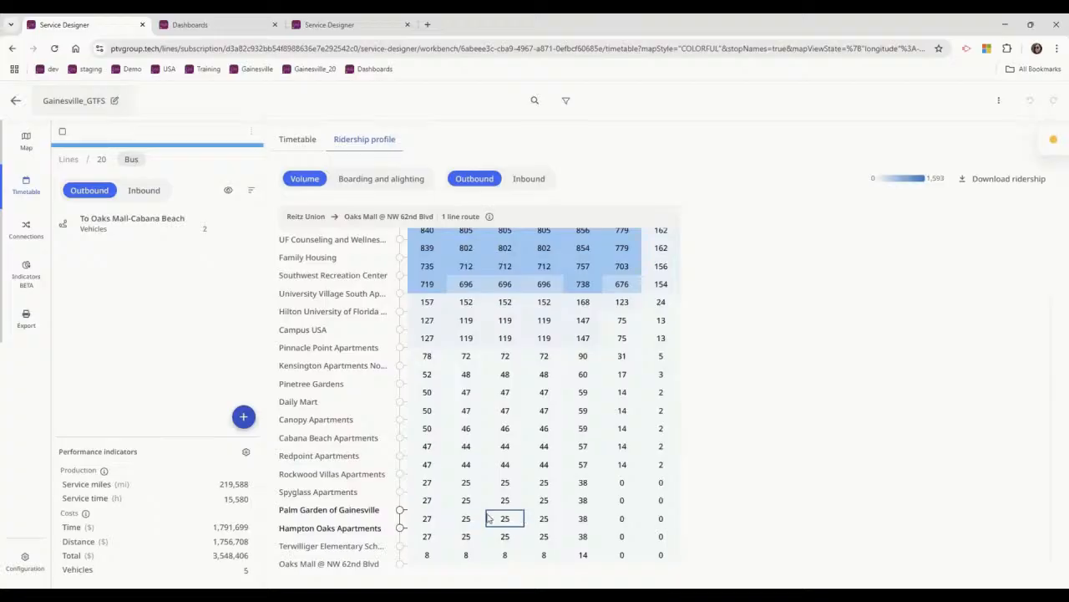
pyautogui.scroll(3, 488, 519)
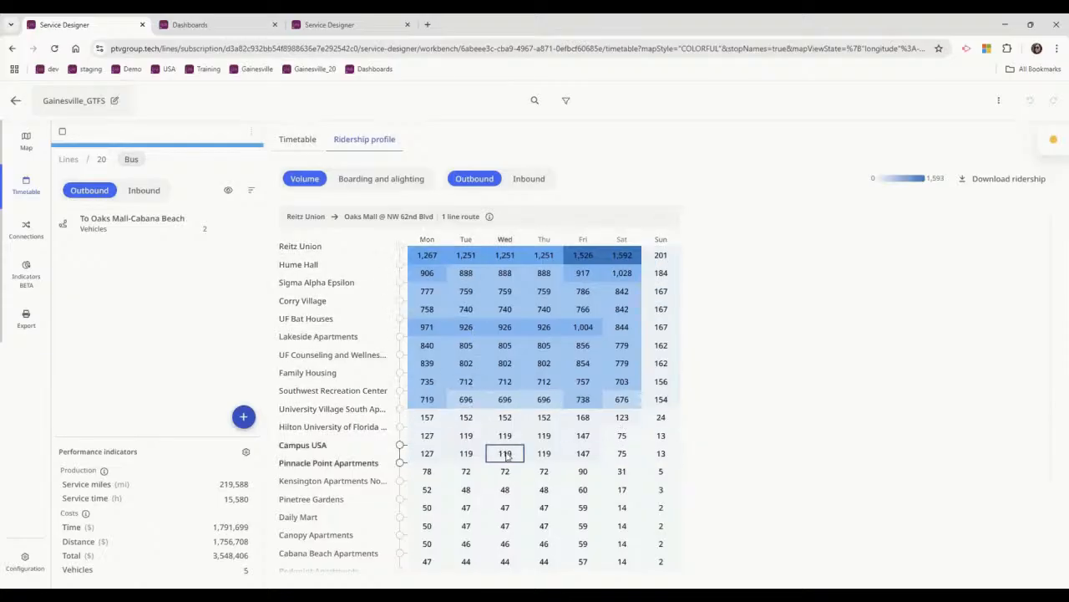
pyautogui.scroll(-3, 403, 439)
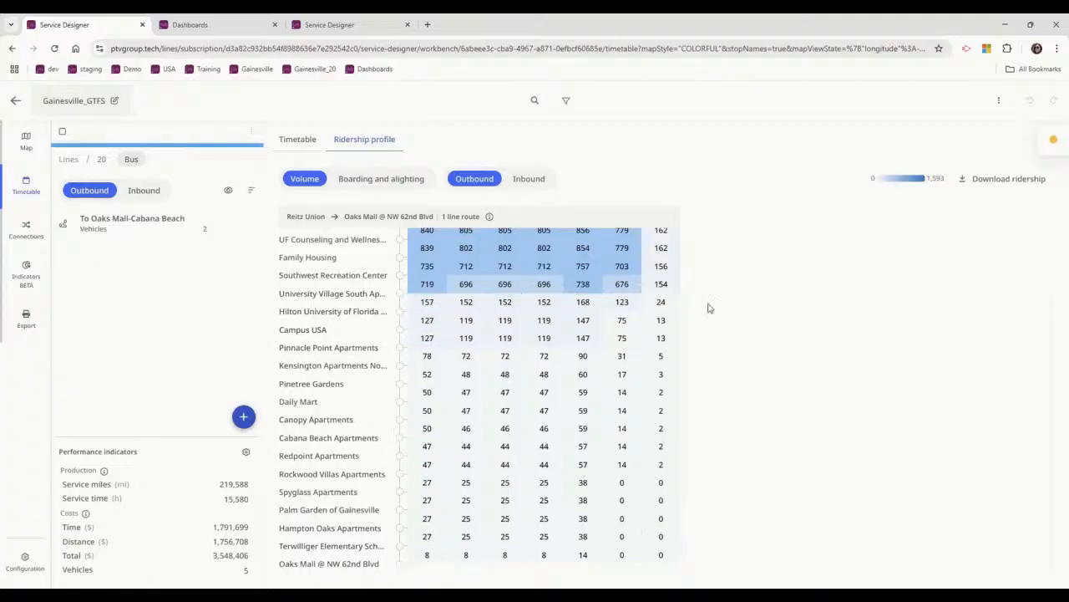
# Show the outbound boarding and alighting profile as averages per hour and examine it along the stops.
pyautogui.click(380, 179)
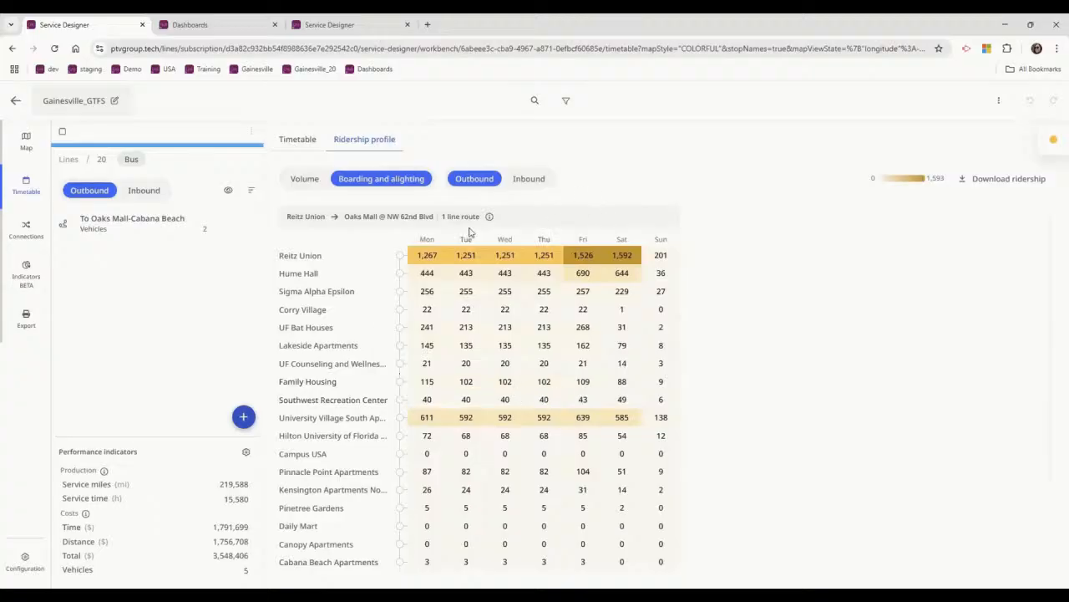
pyautogui.moveTo(1052, 141)
pyautogui.click(892, 182)
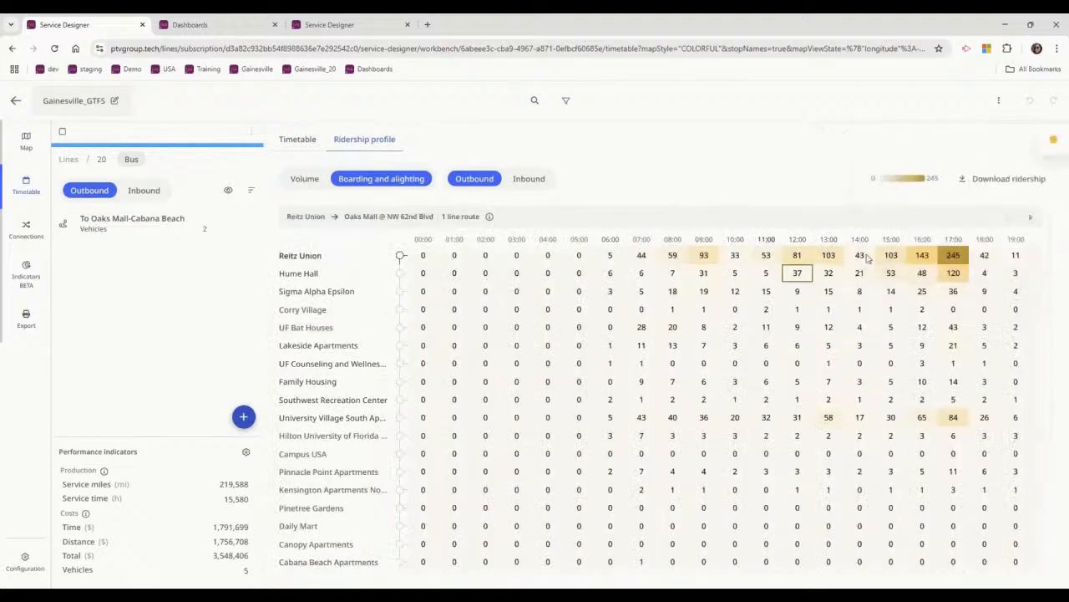
pyautogui.scroll(-1, 799, 396)
pyautogui.scroll(1, 799, 413)
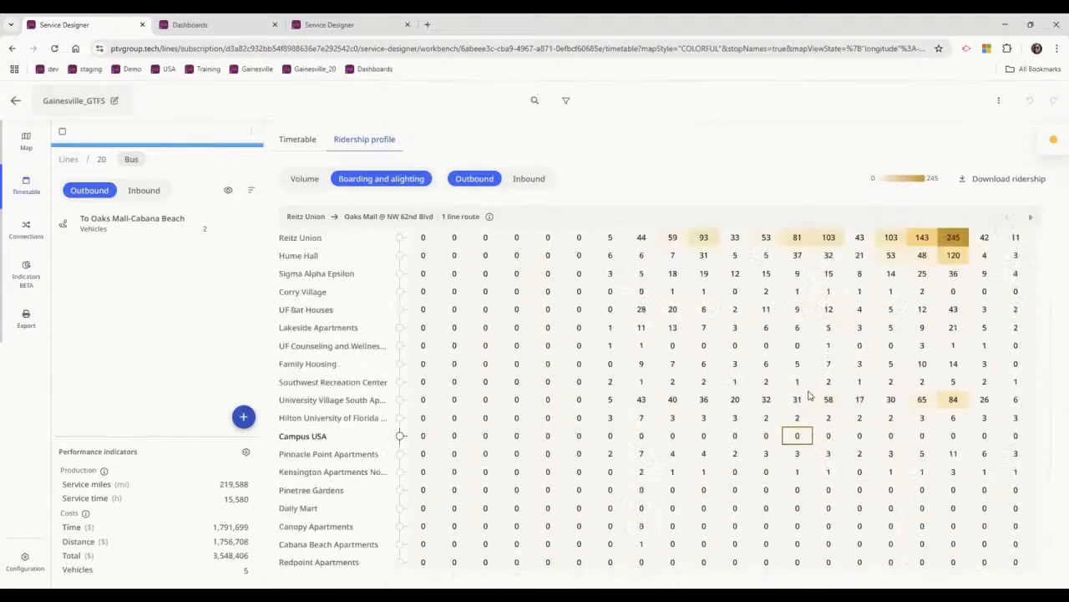
# Hide the ridership display on the map and open the connections of the Florida Department Of Agriculture stop.
pyautogui.click(26, 142)
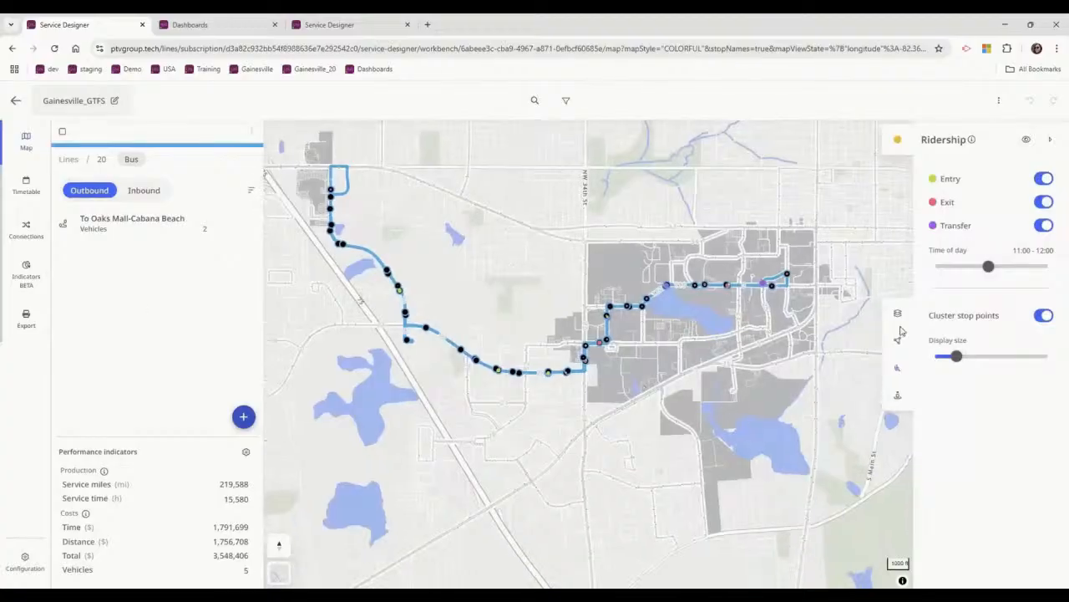
pyautogui.scroll(5, 635, 397)
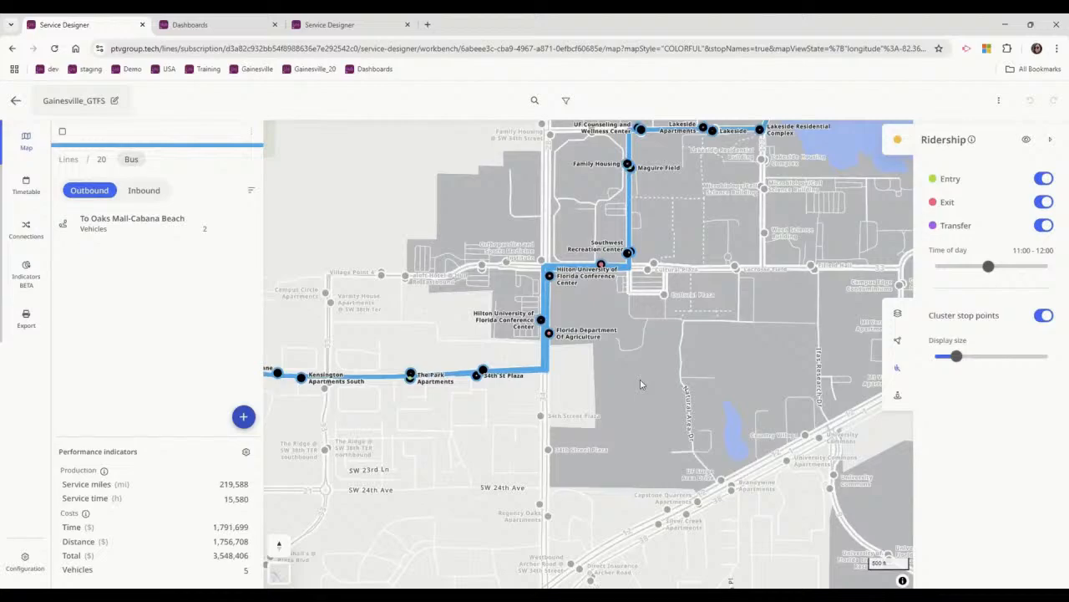
pyautogui.click(1026, 137)
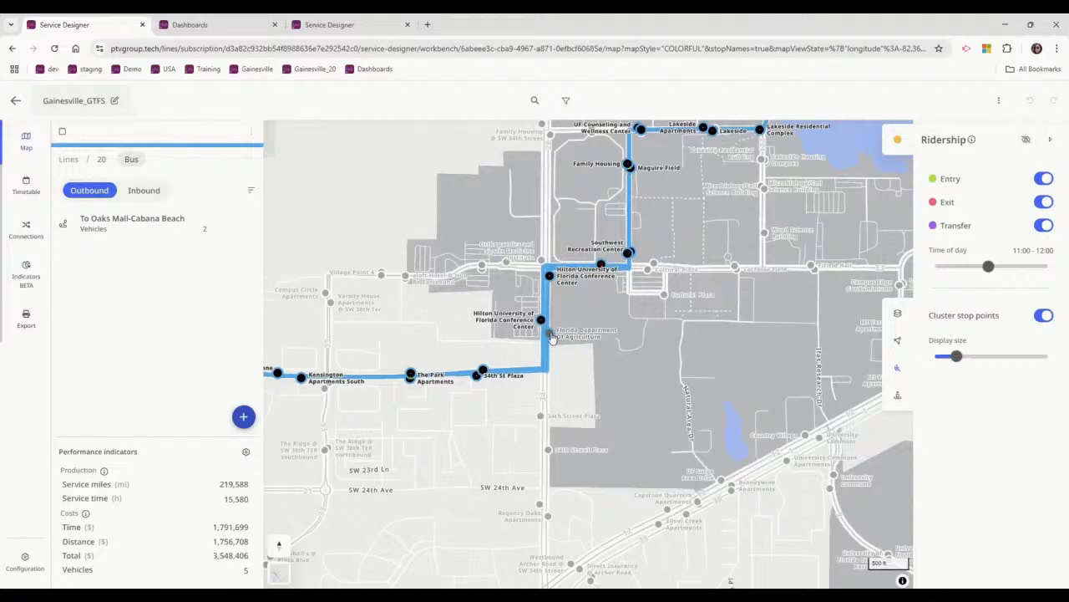
pyautogui.click(550, 334)
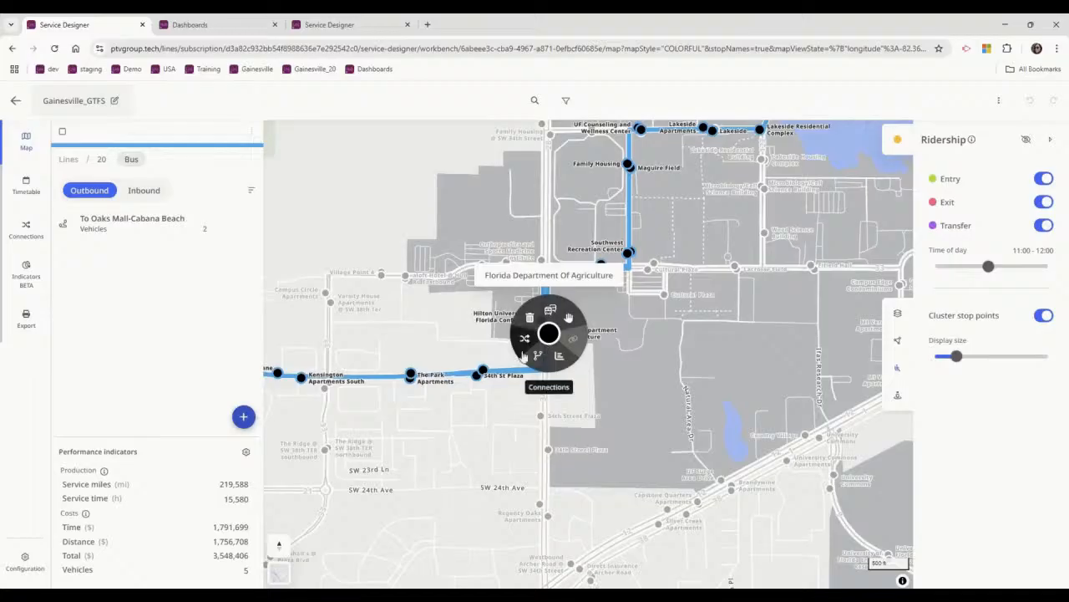
pyautogui.click(525, 342)
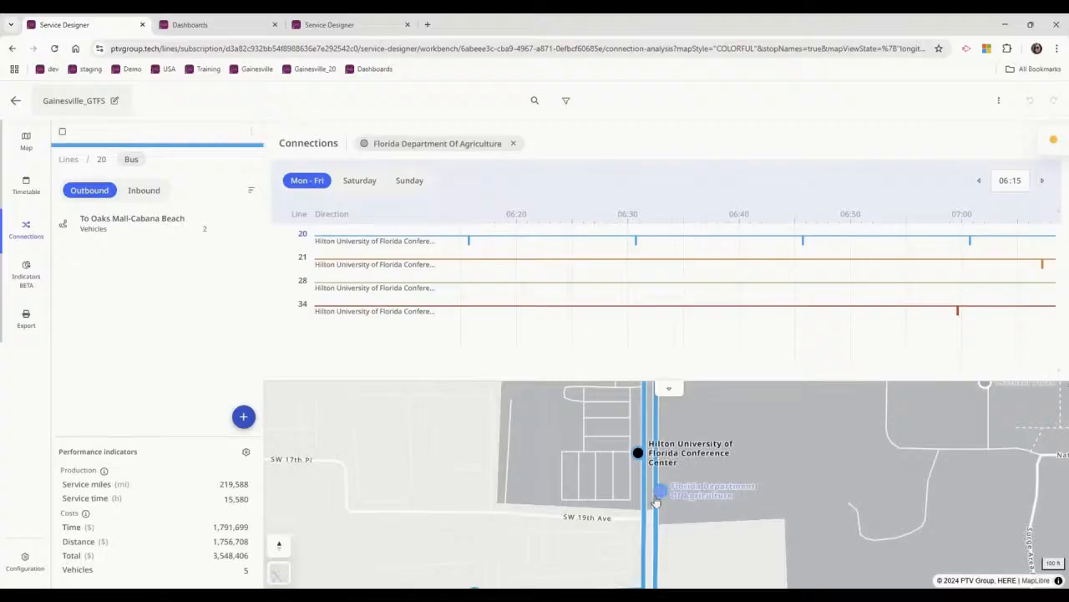
# Examine the stop's Monday to Friday connections between lines 20, 21, 28 and 34 around 08:00.
pyautogui.scroll(-5, 832, 277)
pyautogui.moveTo(875, 285); pyautogui.dragTo(409, 287)
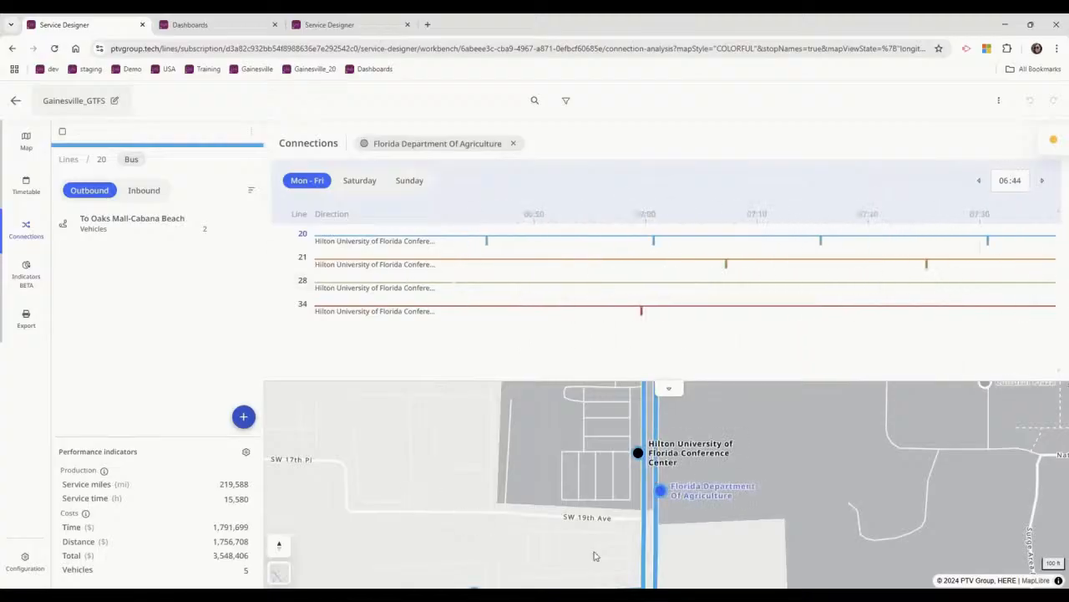
pyautogui.moveTo(910, 275); pyautogui.dragTo(655, 303)
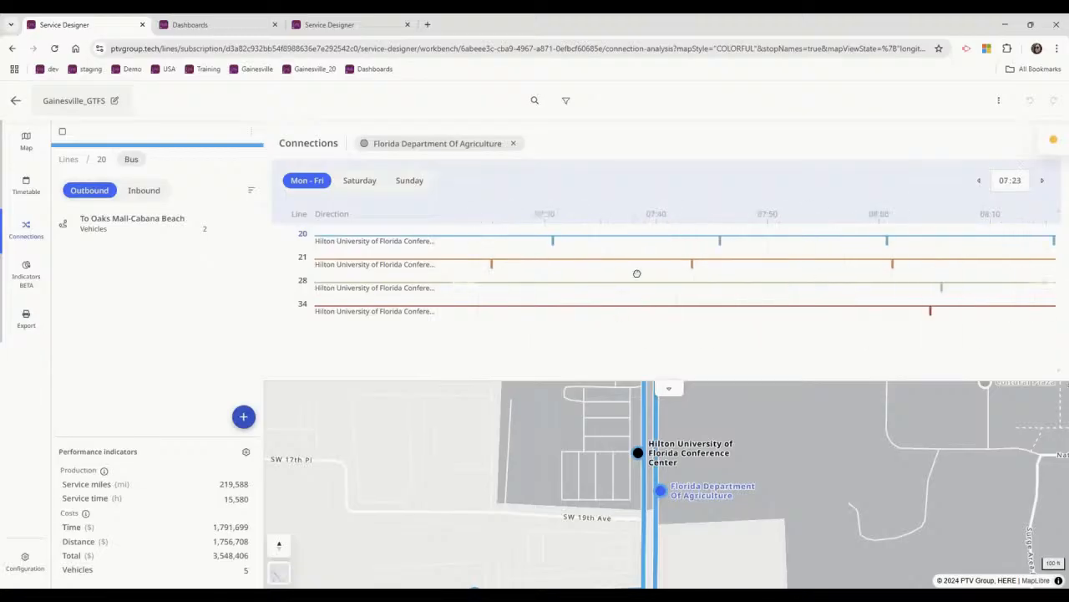
pyautogui.moveTo(466, 282); pyautogui.dragTo(516, 242)
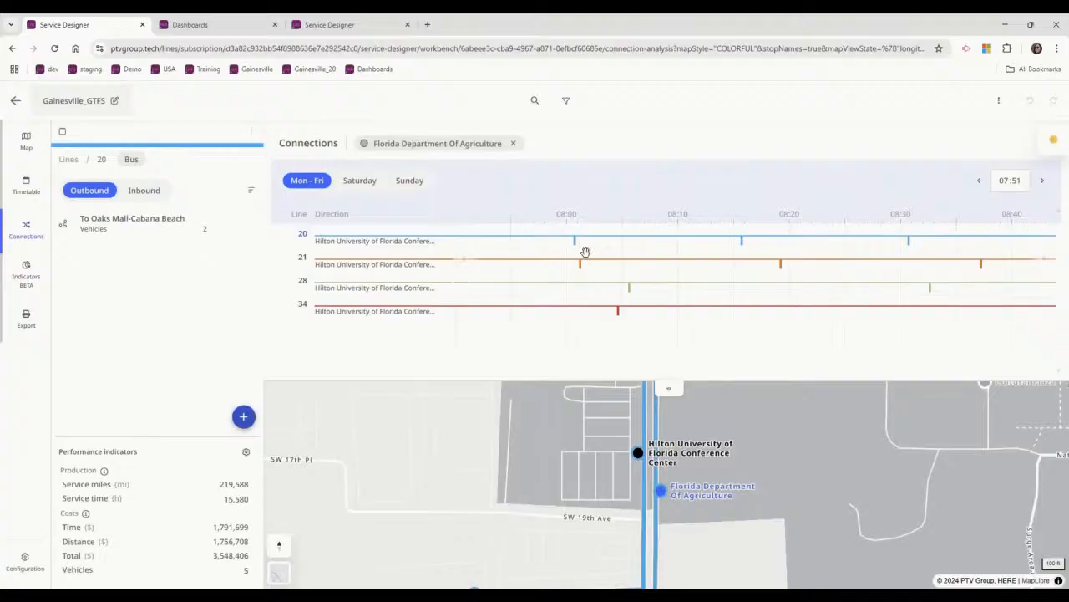
pyautogui.moveTo(580, 269)
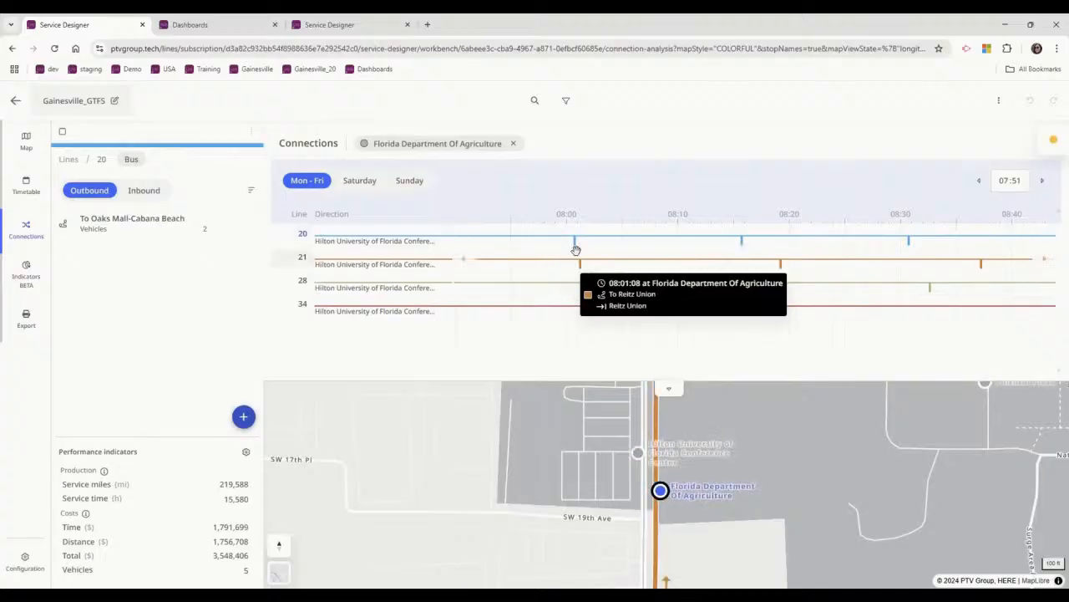
# Open the schedule behind line 20's departure just after 08:00 and examine the stop's connections up to about 10:40.
pyautogui.click(574, 248)
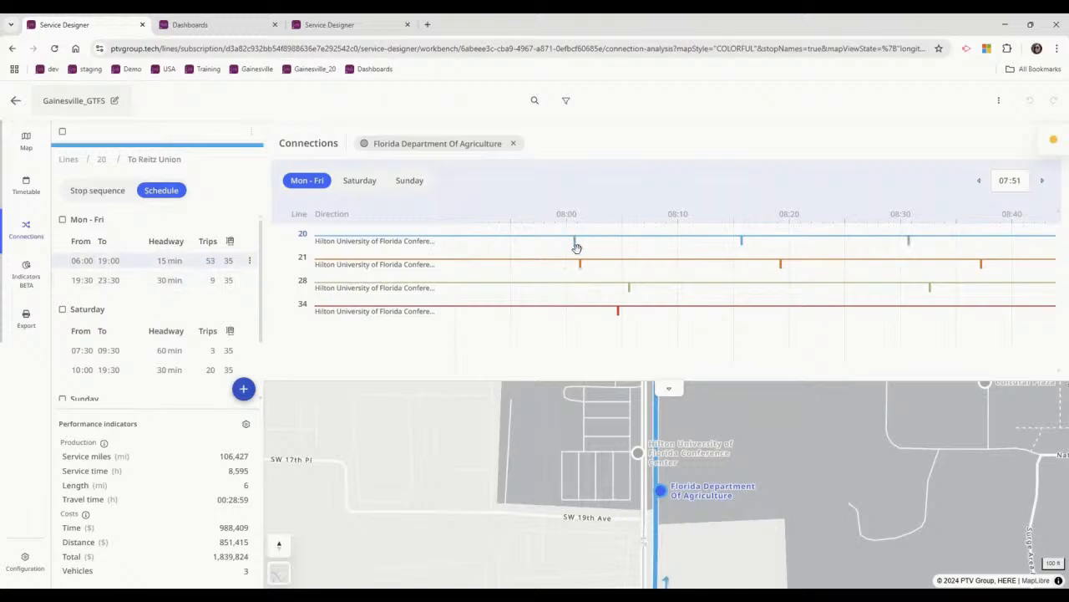
pyautogui.moveTo(945, 303); pyautogui.dragTo(542, 293)
pyautogui.moveTo(893, 291); pyautogui.dragTo(419, 294)
pyautogui.moveTo(895, 273); pyautogui.dragTo(595, 262)
pyautogui.moveTo(892, 279); pyautogui.dragTo(613, 279)
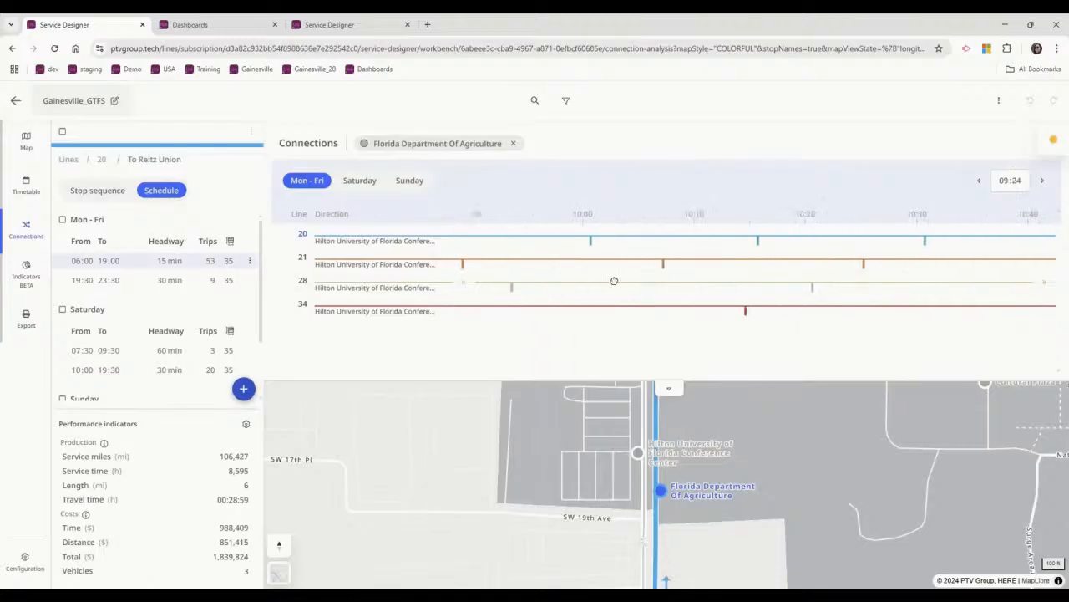
# Add the opposite Hilton University of Florida Conference Center stop and the Orthopaedics and Sports Medicine Institute stop to the connections.
pyautogui.scroll(-1, 592, 498)
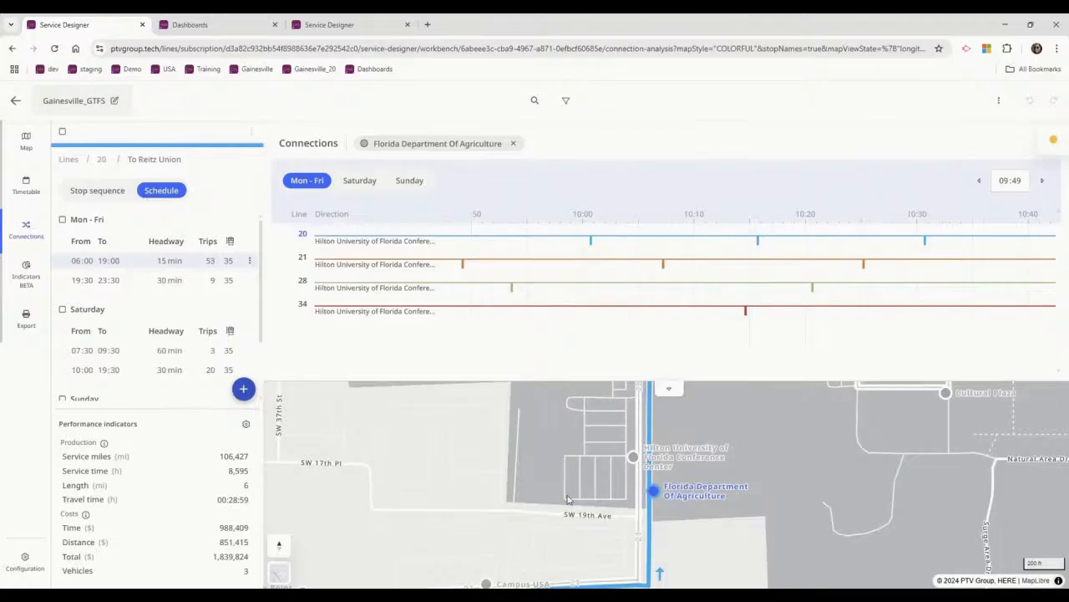
pyautogui.scroll(-2, 568, 499)
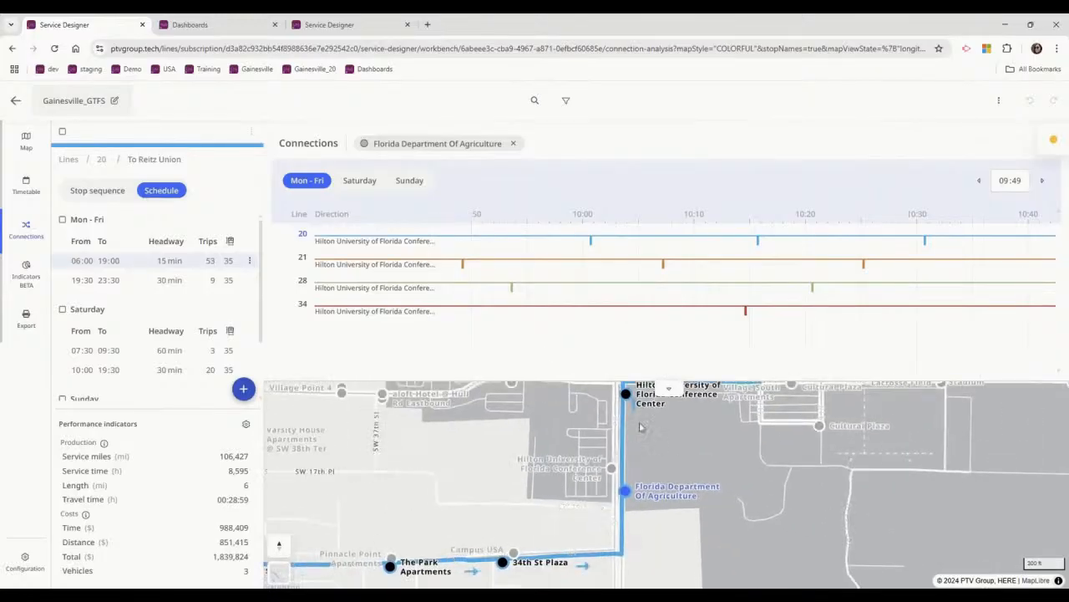
pyautogui.click(615, 469)
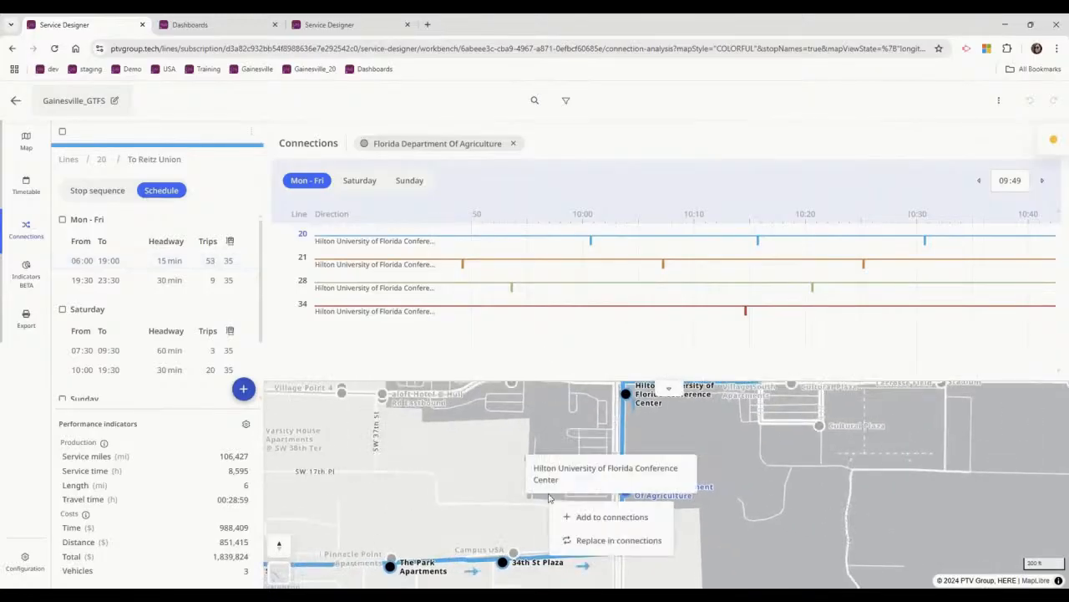
pyautogui.click(611, 518)
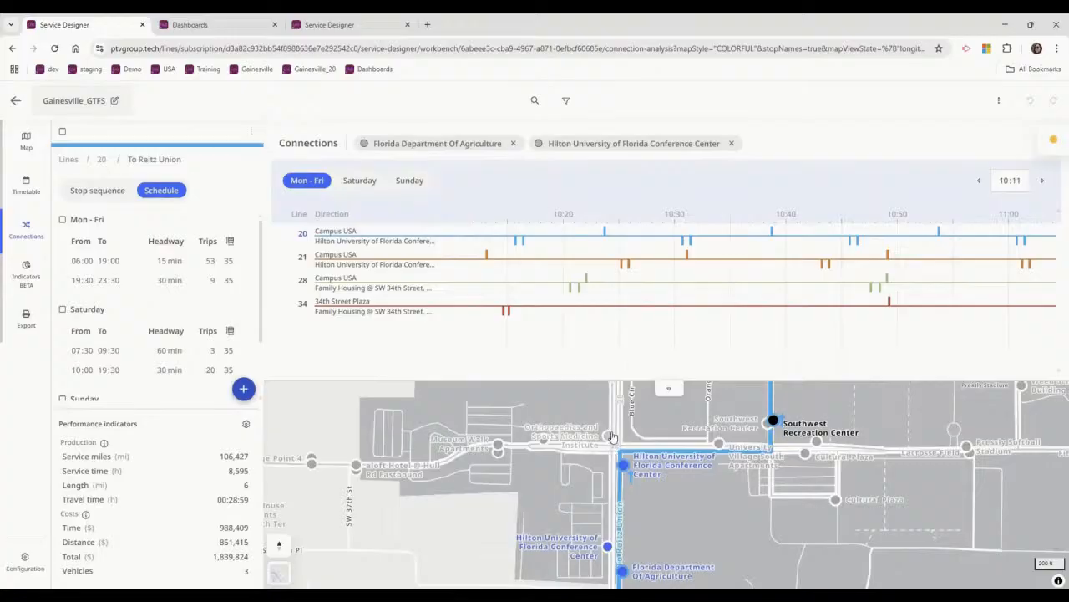
pyautogui.click(610, 438)
pyautogui.click(585, 483)
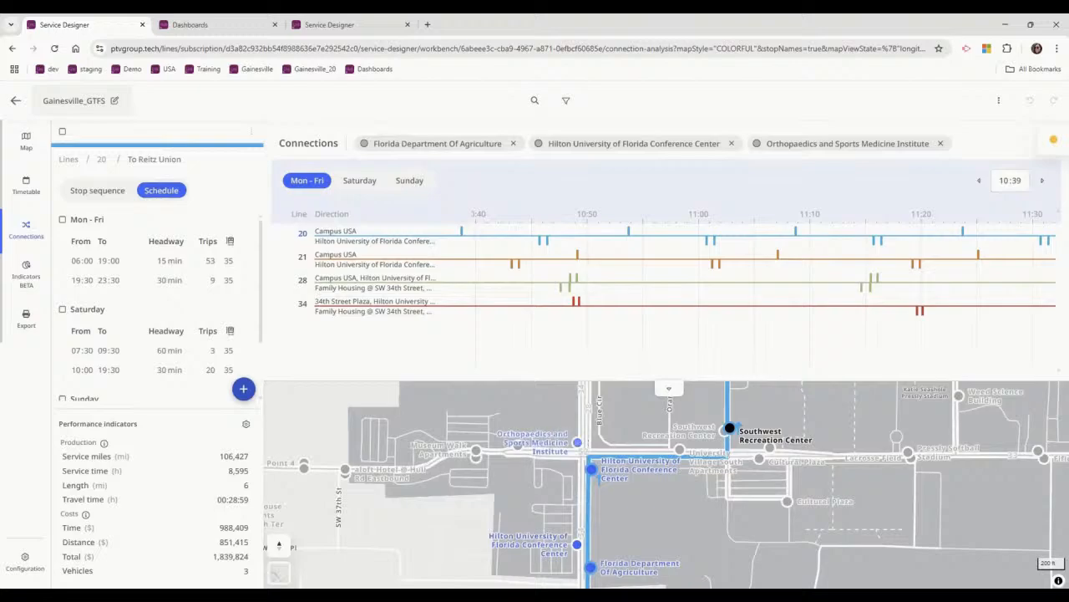
pyautogui.moveTo(546, 243)
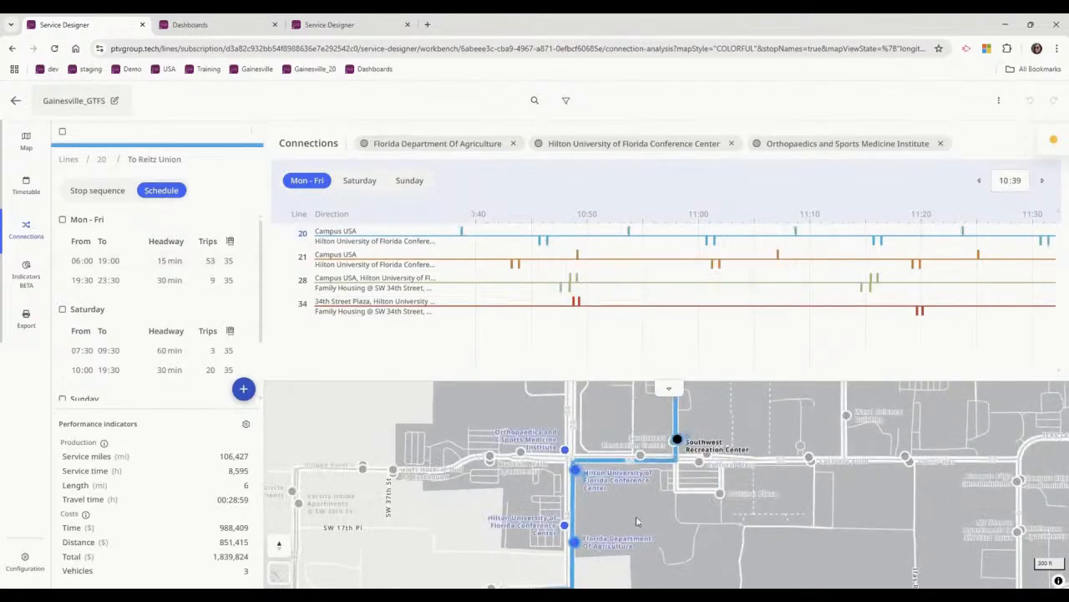
# Return to the map, show the ridership again with a larger display size, and examine it along line 20's route.
pyautogui.click(26, 141)
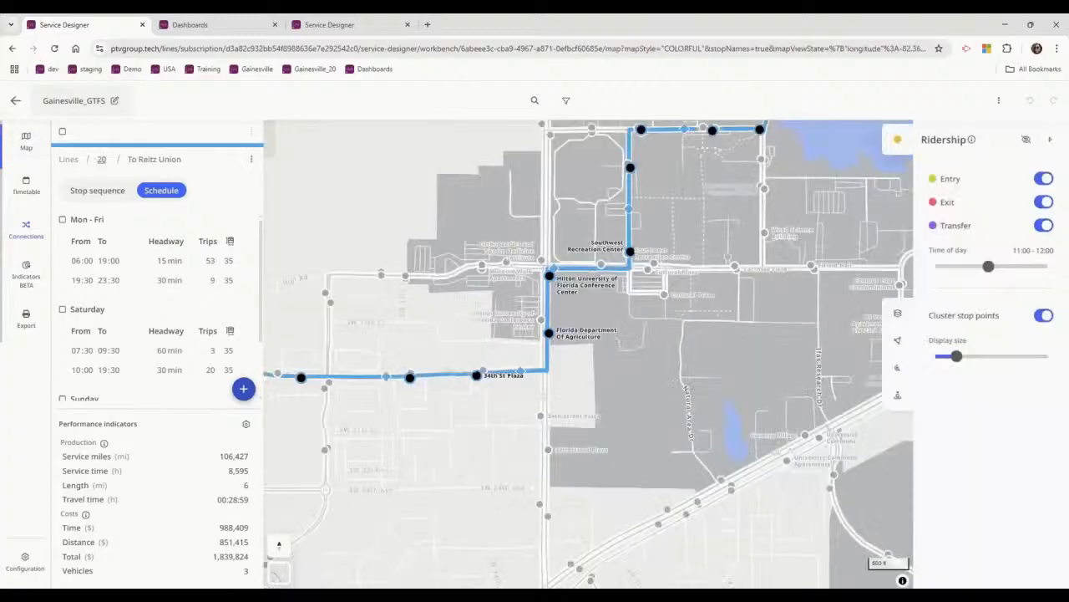
pyautogui.moveTo(606, 370); pyautogui.dragTo(687, 504)
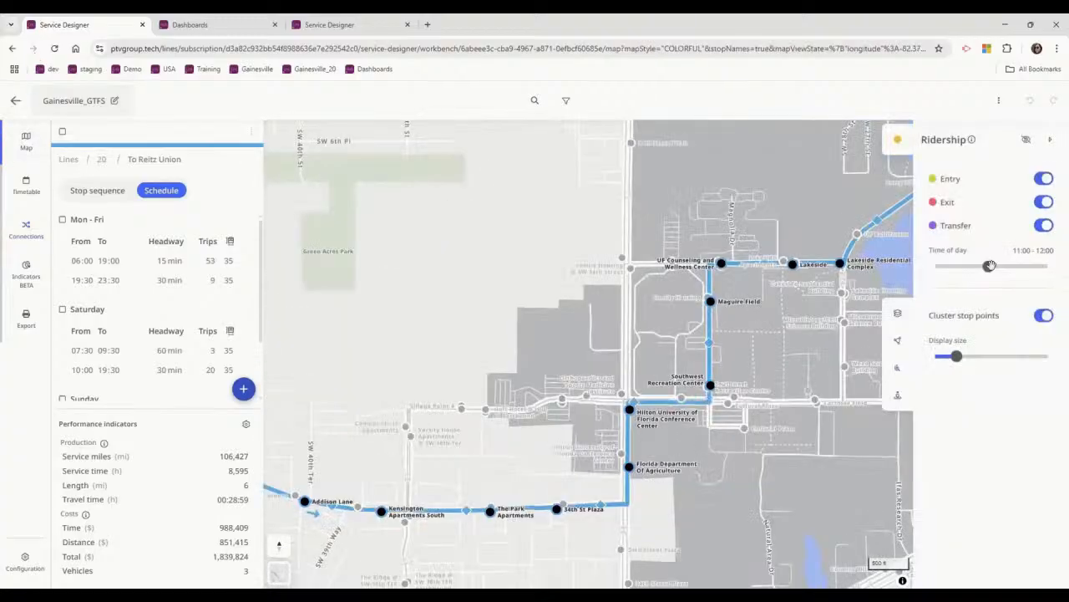
pyautogui.click(1026, 140)
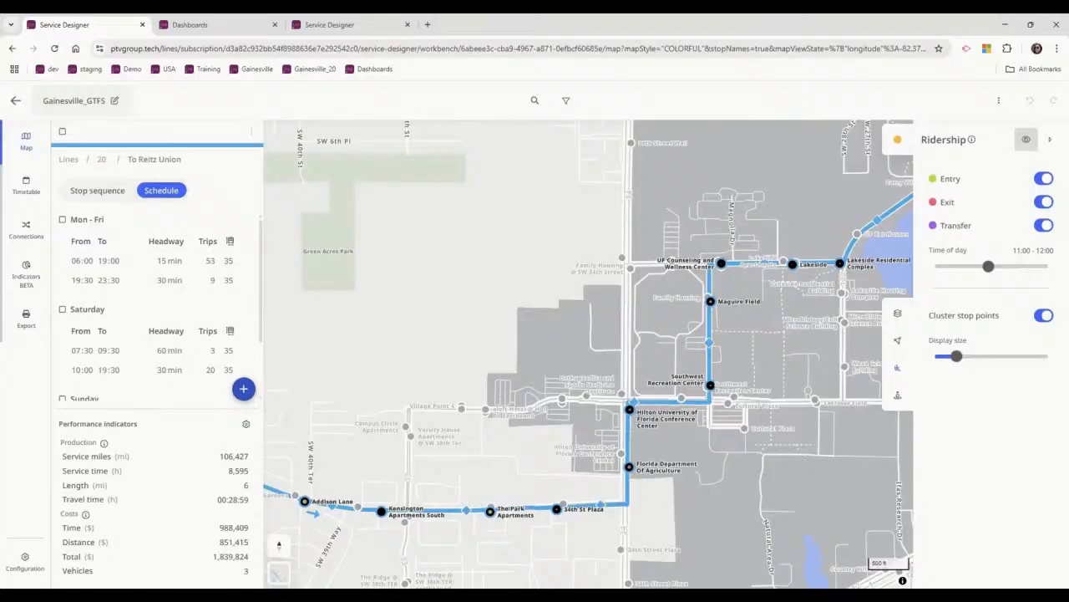
pyautogui.moveTo(957, 355); pyautogui.dragTo(989, 356)
pyautogui.scroll(-2, 539, 387)
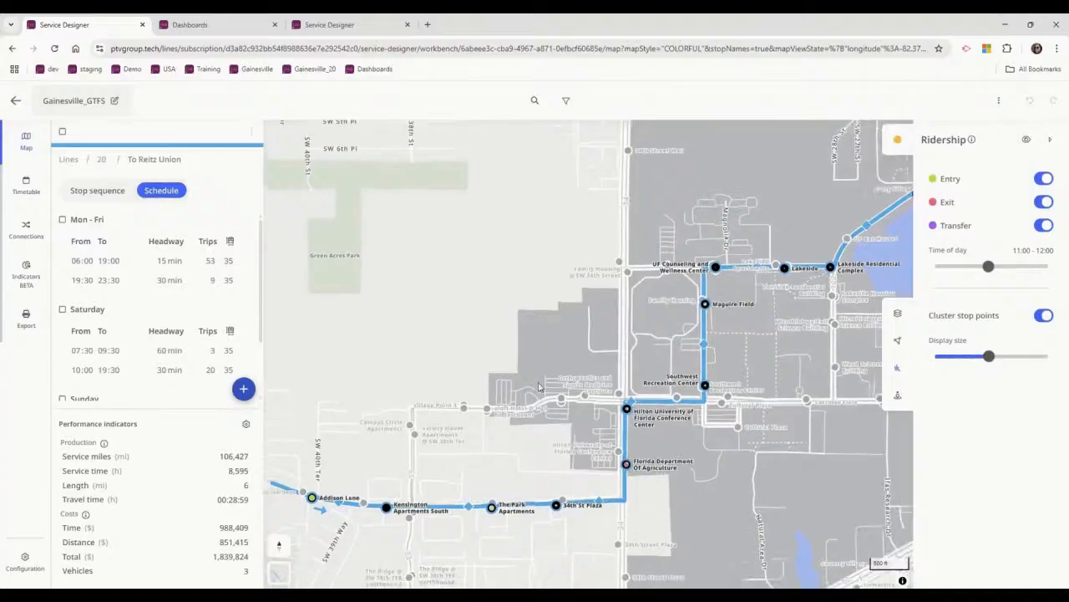
pyautogui.scroll(-1, 520, 432)
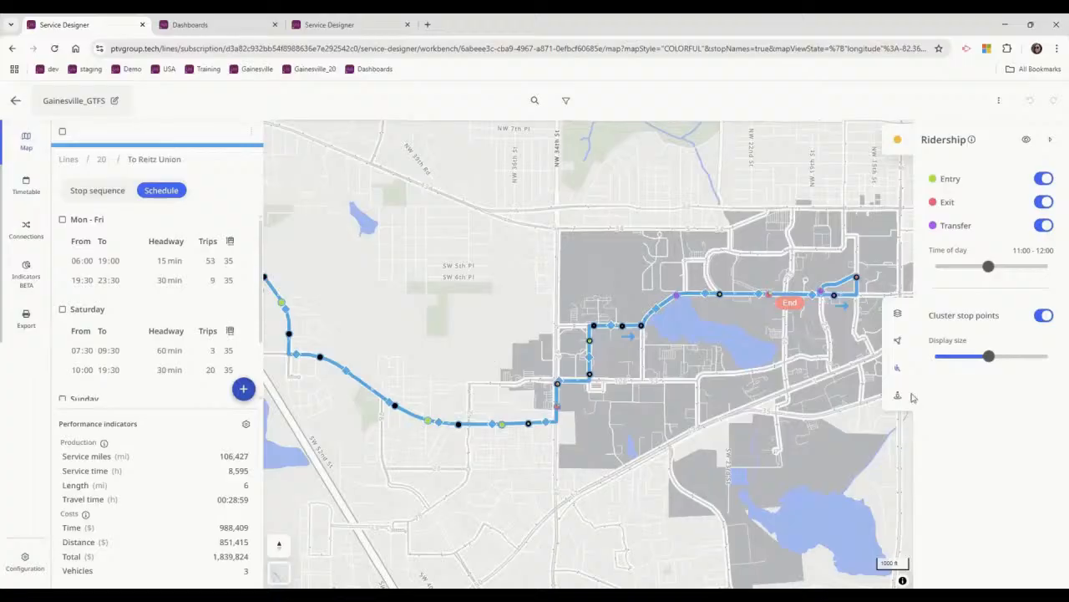
pyautogui.moveTo(457, 316); pyautogui.dragTo(644, 367)
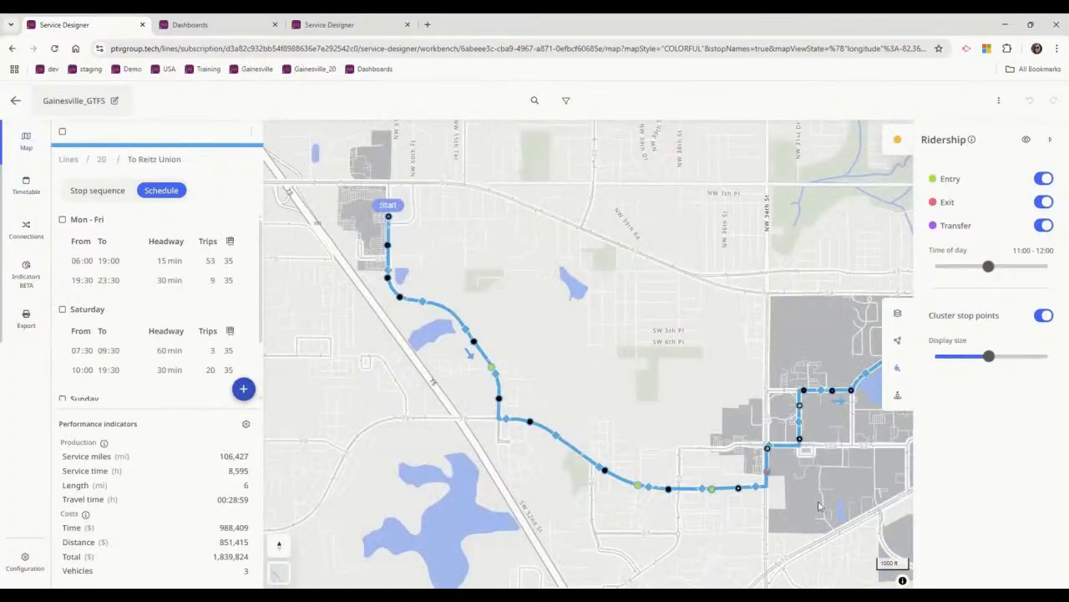
pyautogui.moveTo(656, 307); pyautogui.dragTo(461, 256)
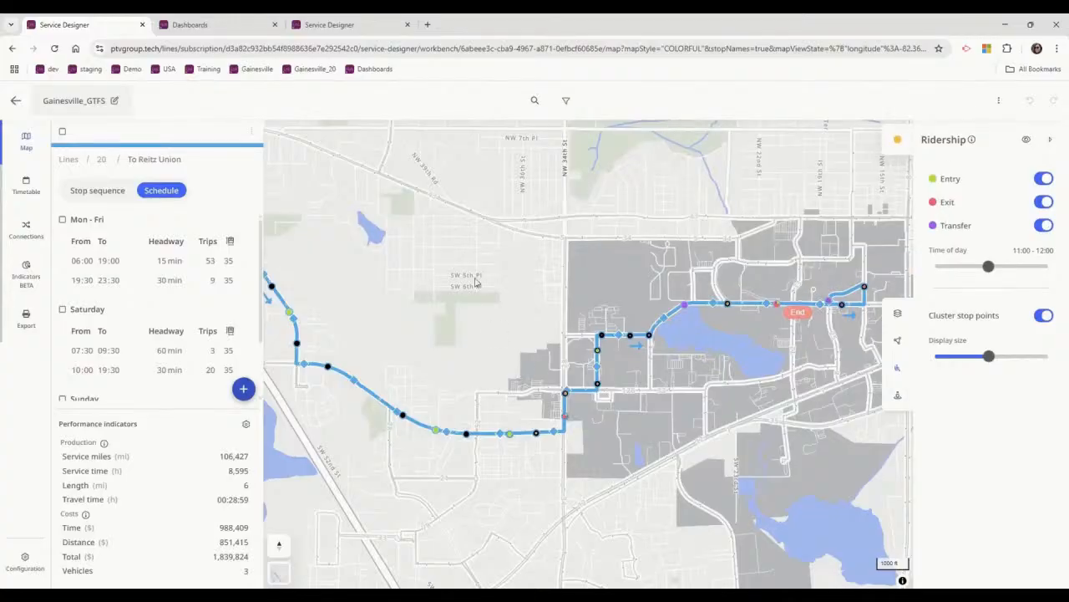
# Go back to line 20's route list and duplicate the scenario as "Gainesville_GTFS- Copy".
pyautogui.click(101, 160)
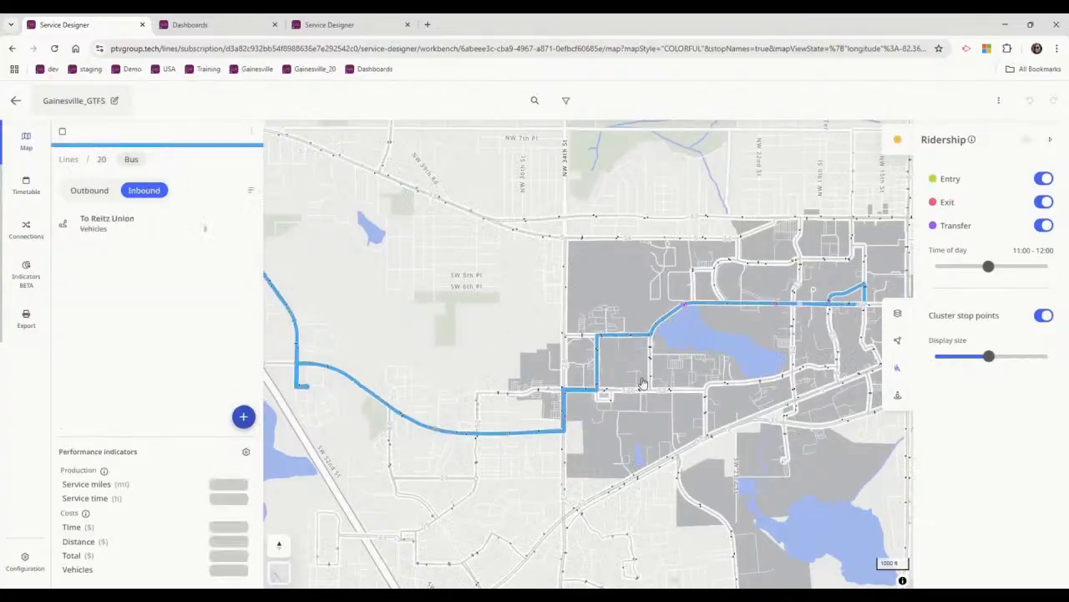
pyautogui.click(999, 101)
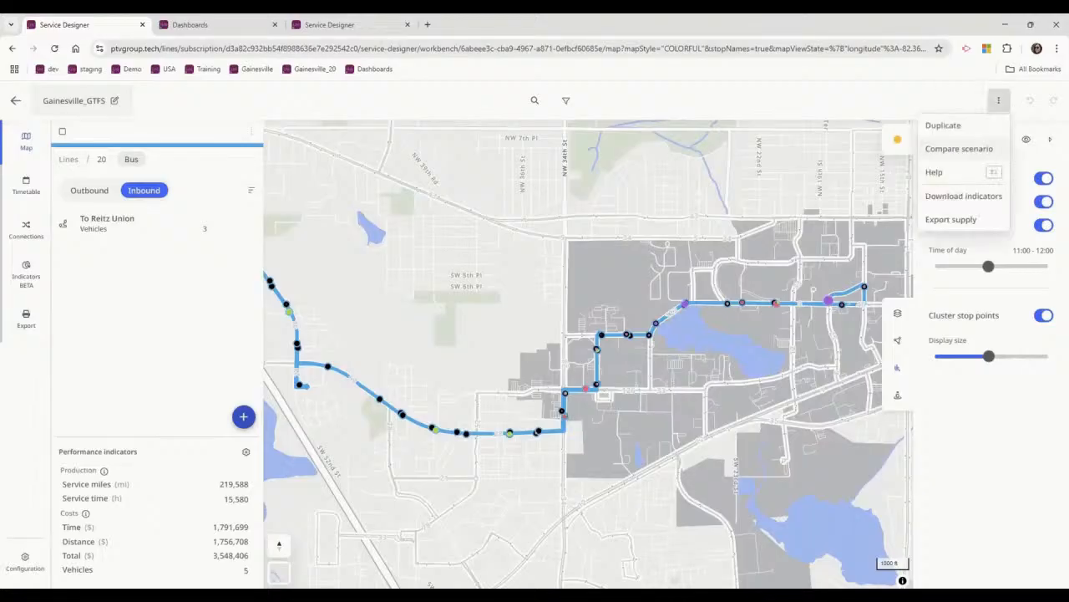
pyautogui.click(948, 125)
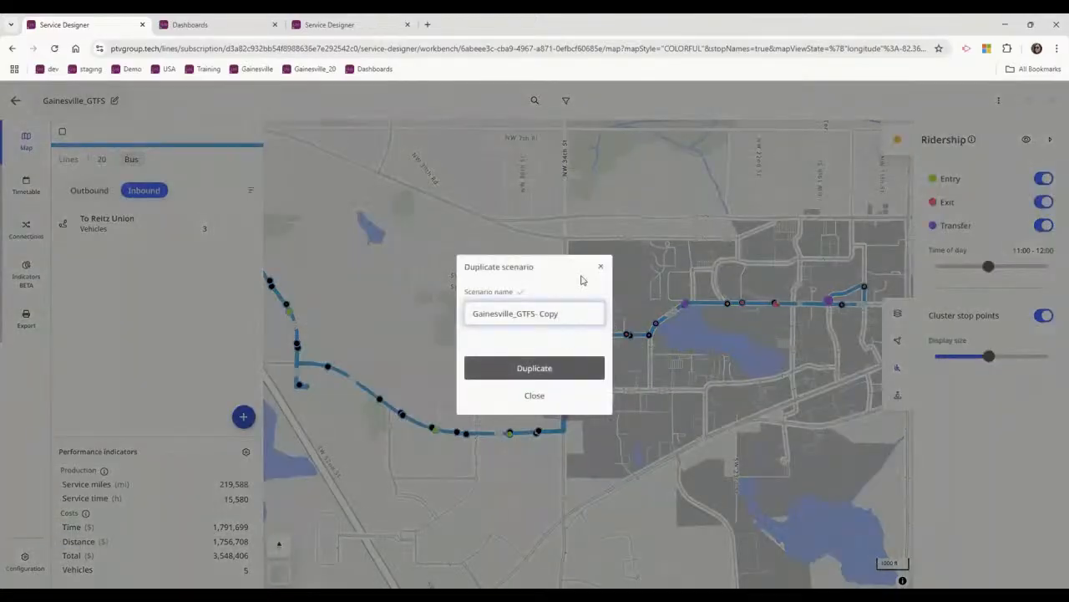
pyautogui.click(573, 367)
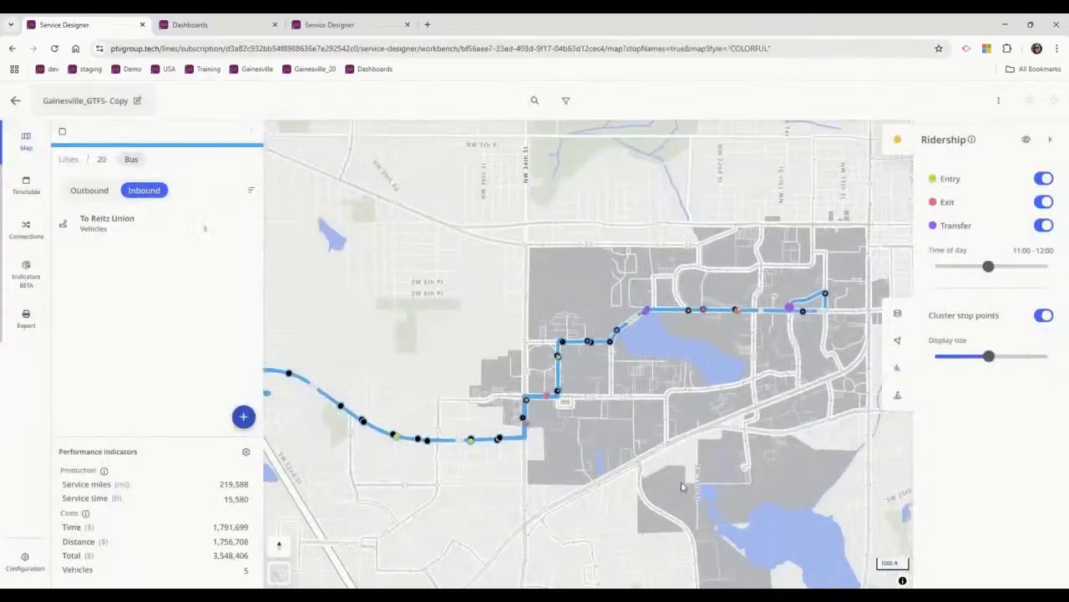
# Copy the inbound To Reitz Union route within line 20 under the name "A To Reitz Union".
pyautogui.click(252, 225)
pyautogui.click(193, 344)
pyautogui.moveTo(529, 345); pyautogui.dragTo(602, 351)
pyautogui.press('BackSpace')
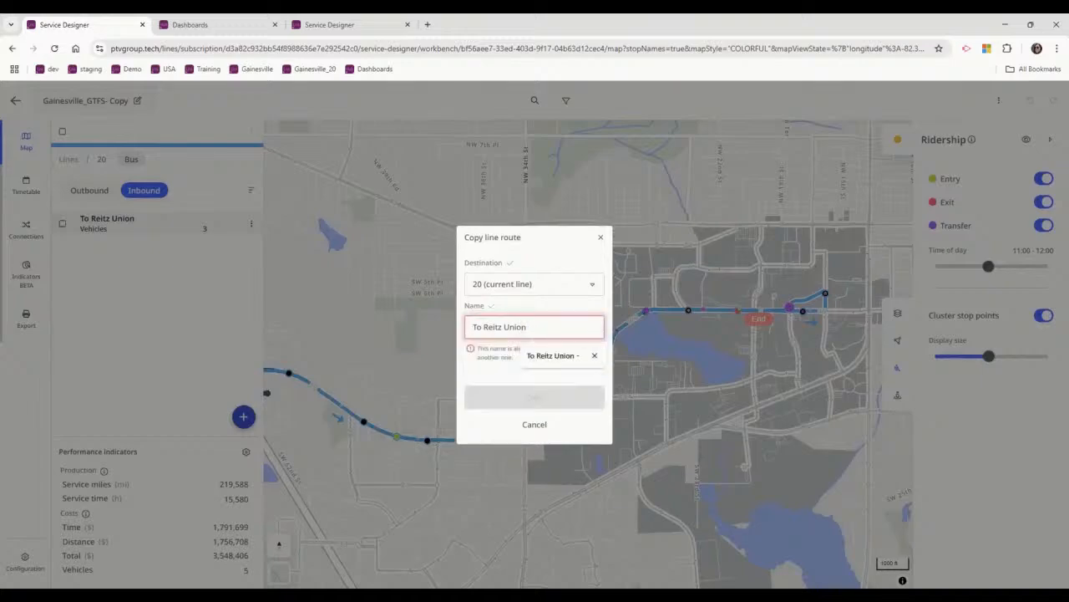
pyautogui.write('A')
pyautogui.click(544, 386)
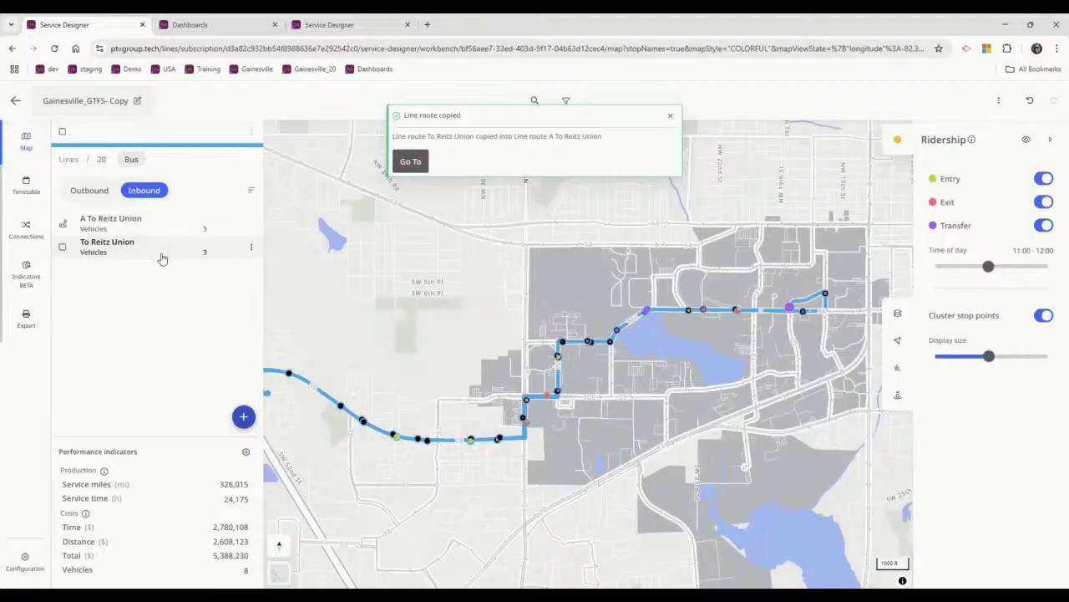
# Copy line 20's outbound To Oaks Mall-Cabana Beach route within the same line as "A To Oaks Mall-Cabana Beach".
pyautogui.click(90, 190)
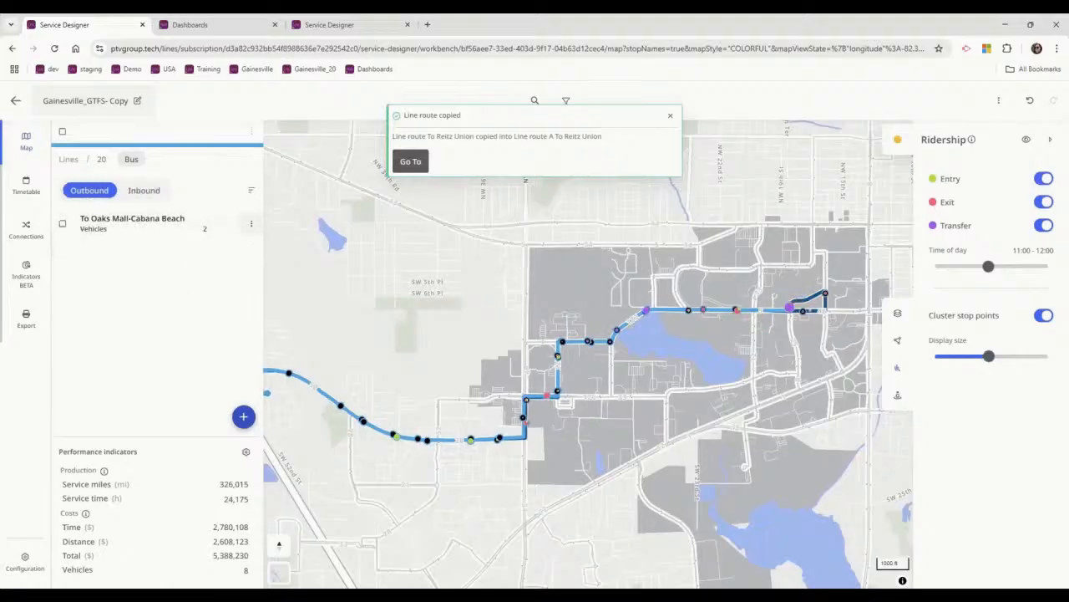
pyautogui.click(251, 223)
pyautogui.click(186, 345)
pyautogui.doubleClick(580, 343)
pyautogui.press('BackSpace')
pyautogui.press('BackSpace')
pyautogui.press('BackSpace')
pyautogui.press('BackSpace')
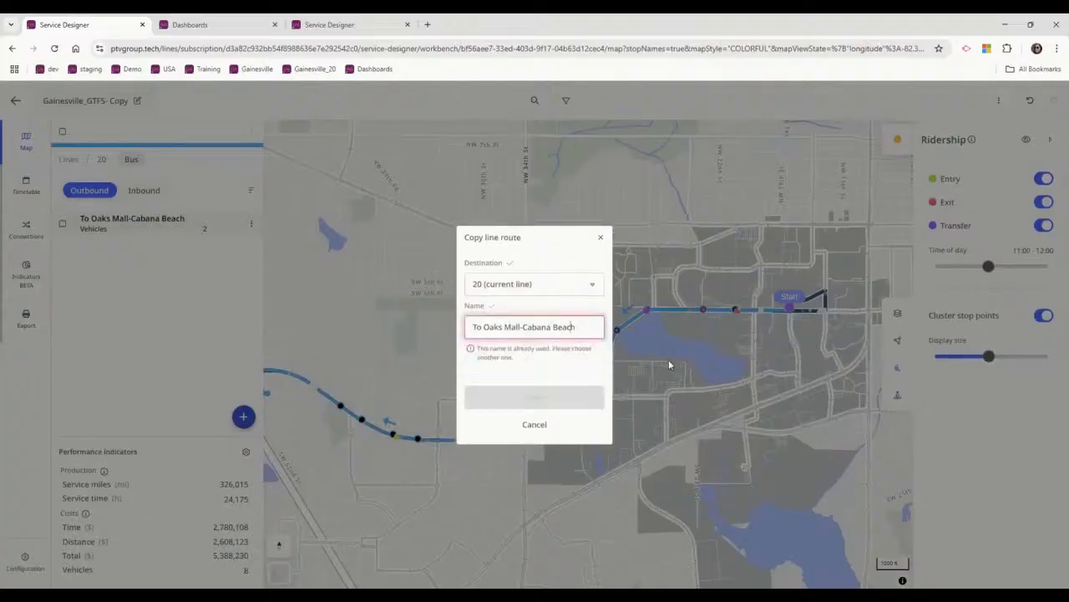
pyautogui.write('A')
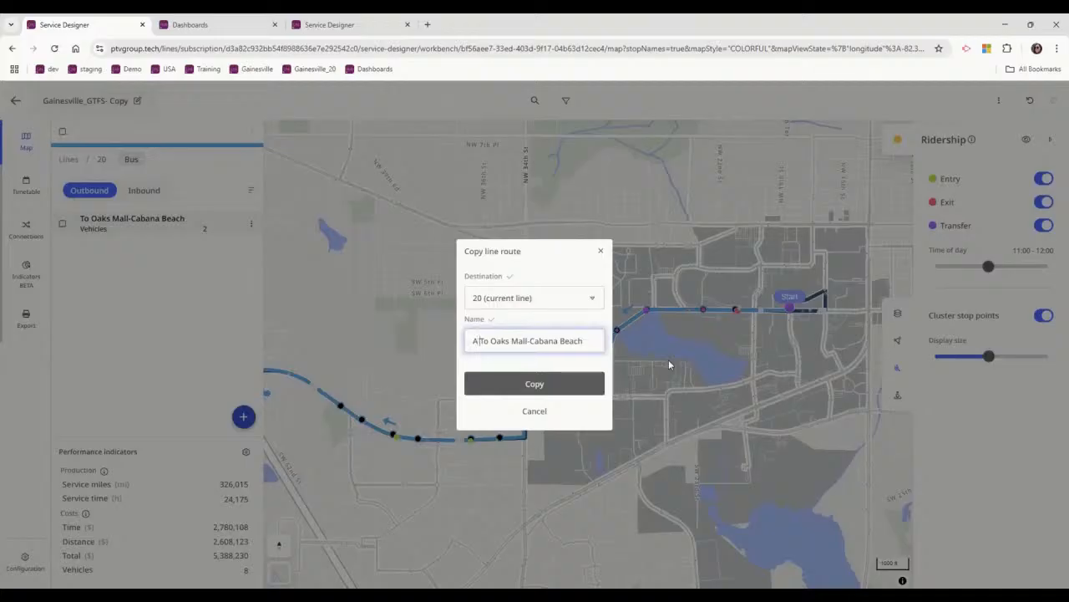
pyautogui.click(561, 386)
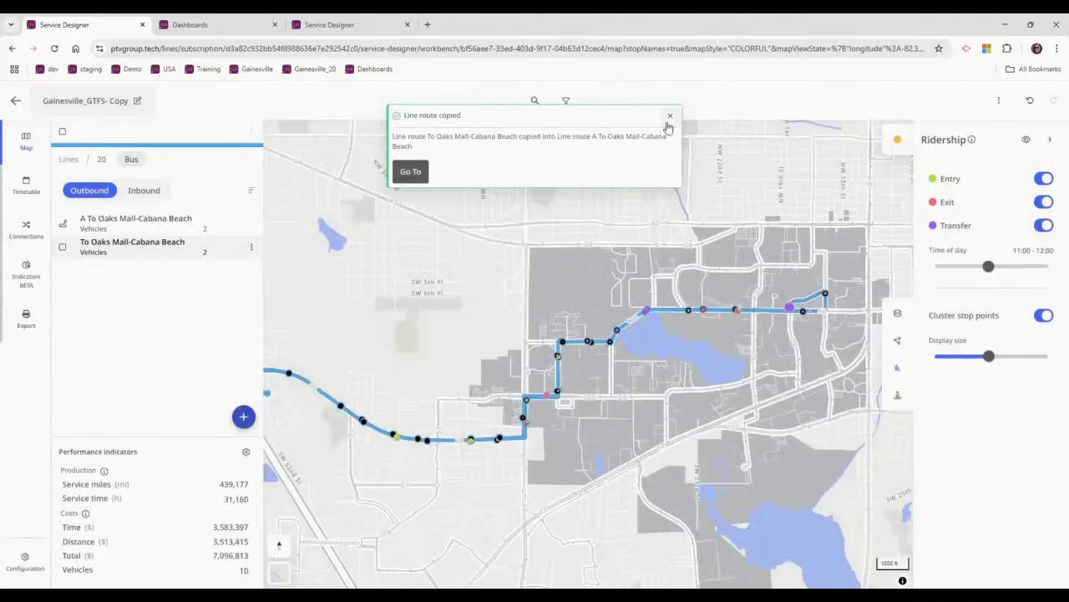
pyautogui.click(670, 116)
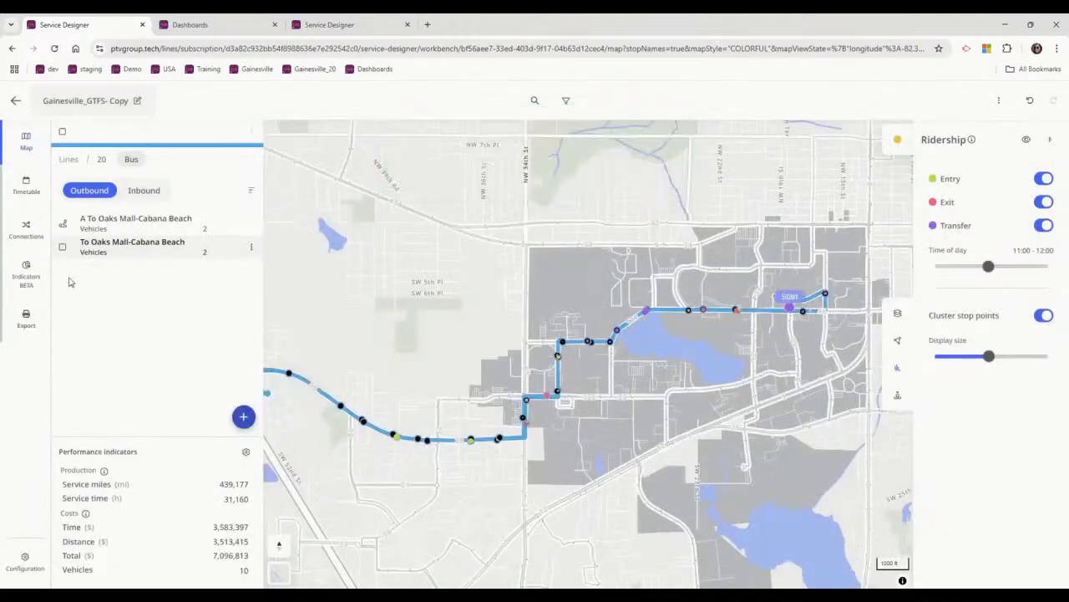
# Open the outbound route A To Oaks Mall-Cabana Beach and remove its end stops from Oaks Mall back to Palm Garden of Gainesville.
pyautogui.click(138, 224)
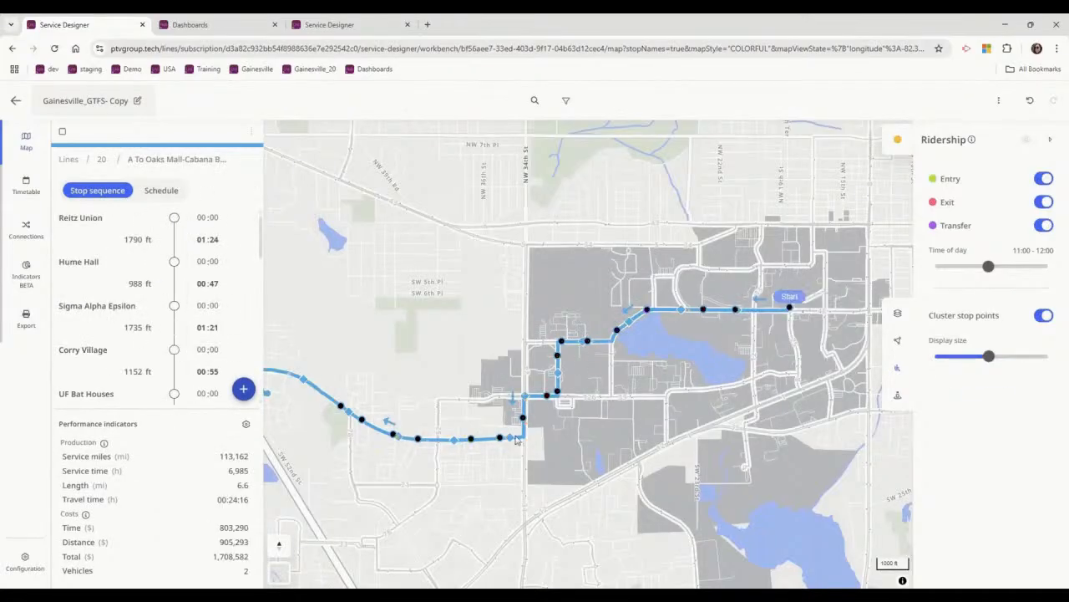
pyautogui.moveTo(379, 243); pyautogui.dragTo(611, 304)
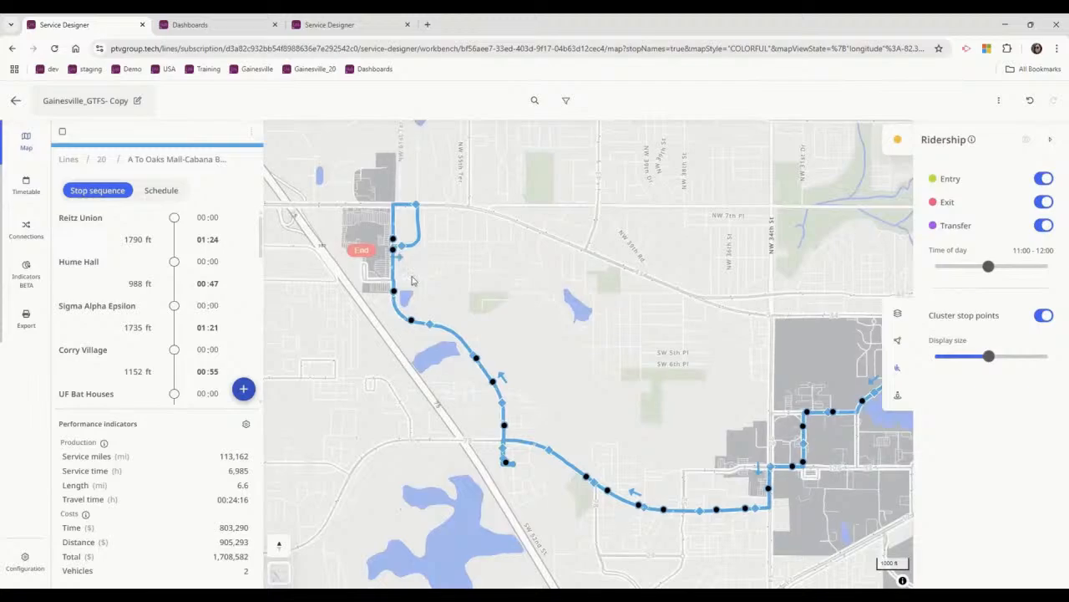
pyautogui.scroll(5, 402, 252)
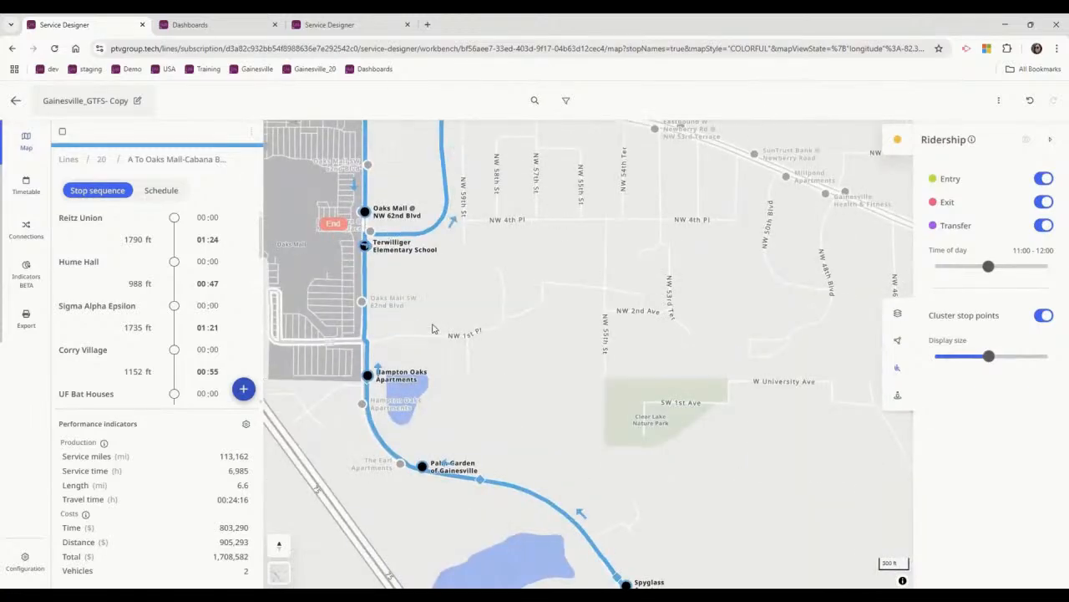
pyautogui.scroll(4, 369, 298)
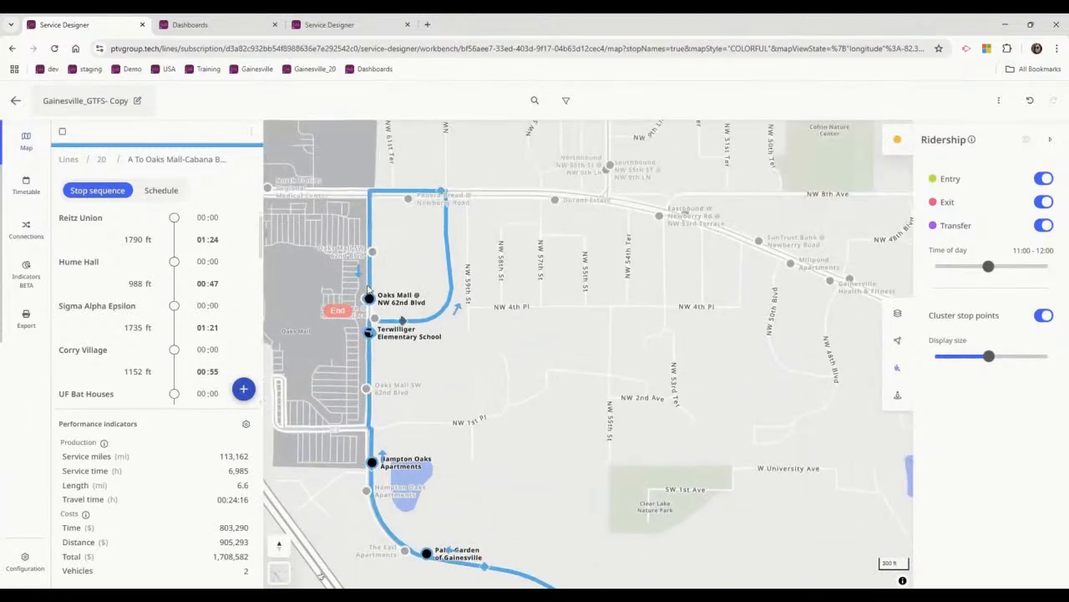
pyautogui.click(377, 309)
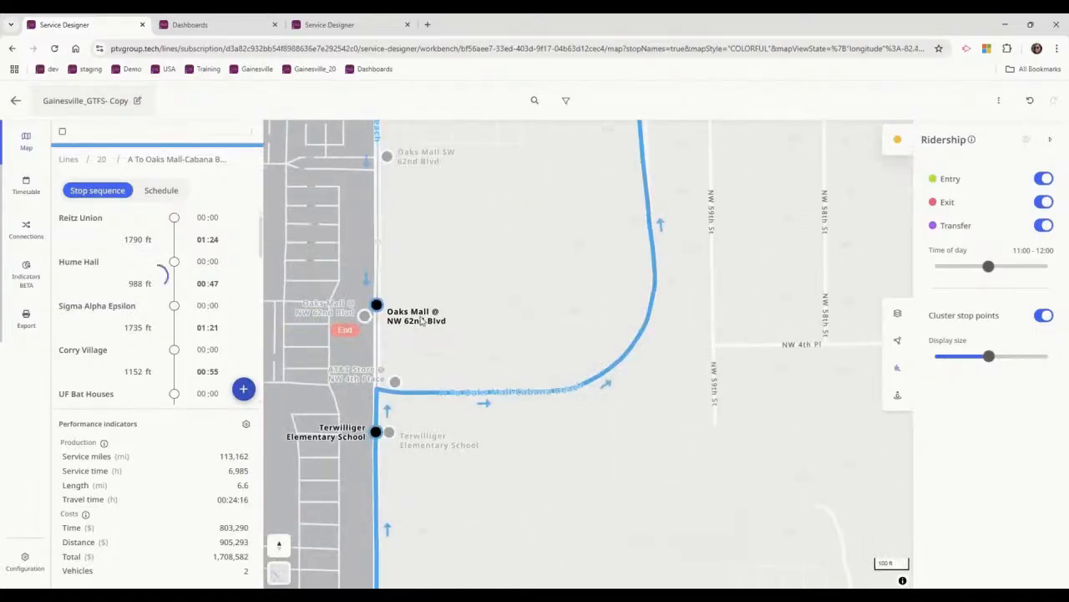
pyautogui.scroll(-4, 412, 294)
pyautogui.click(496, 179)
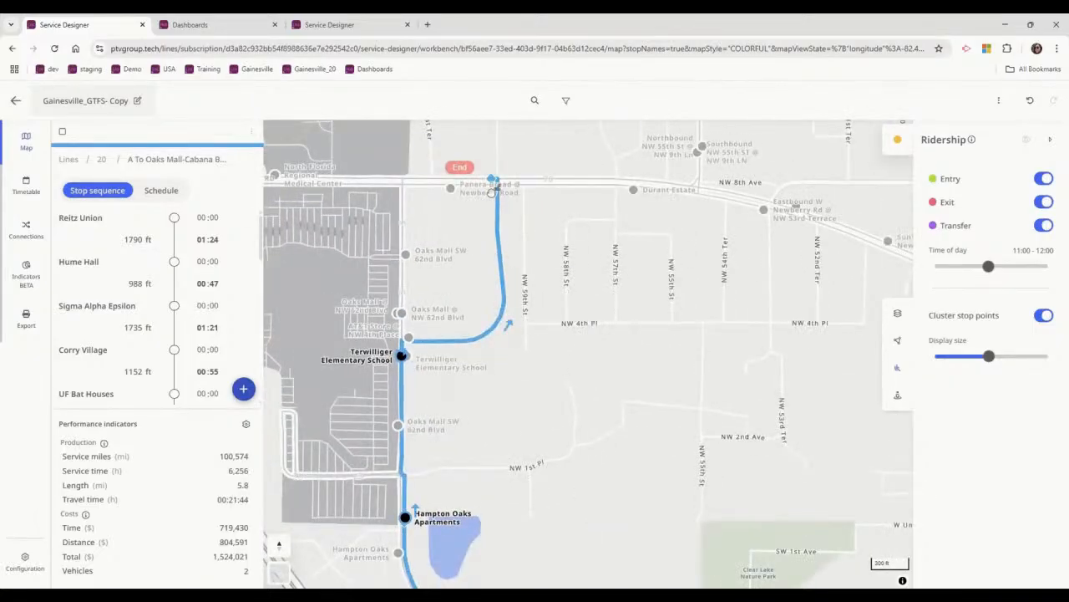
pyautogui.moveTo(523, 432); pyautogui.dragTo(442, 247)
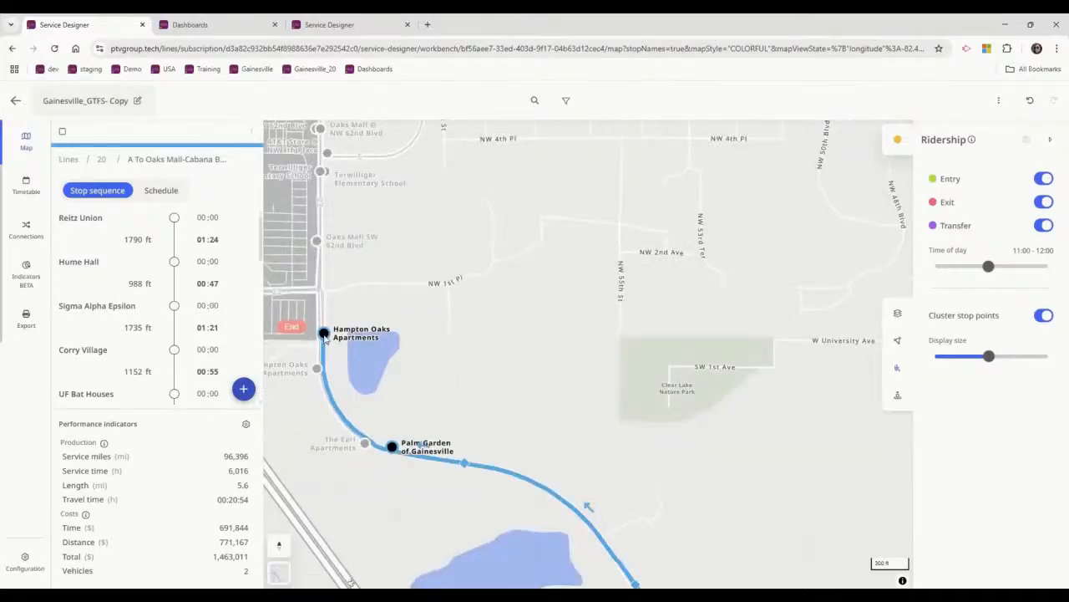
pyautogui.click(337, 379)
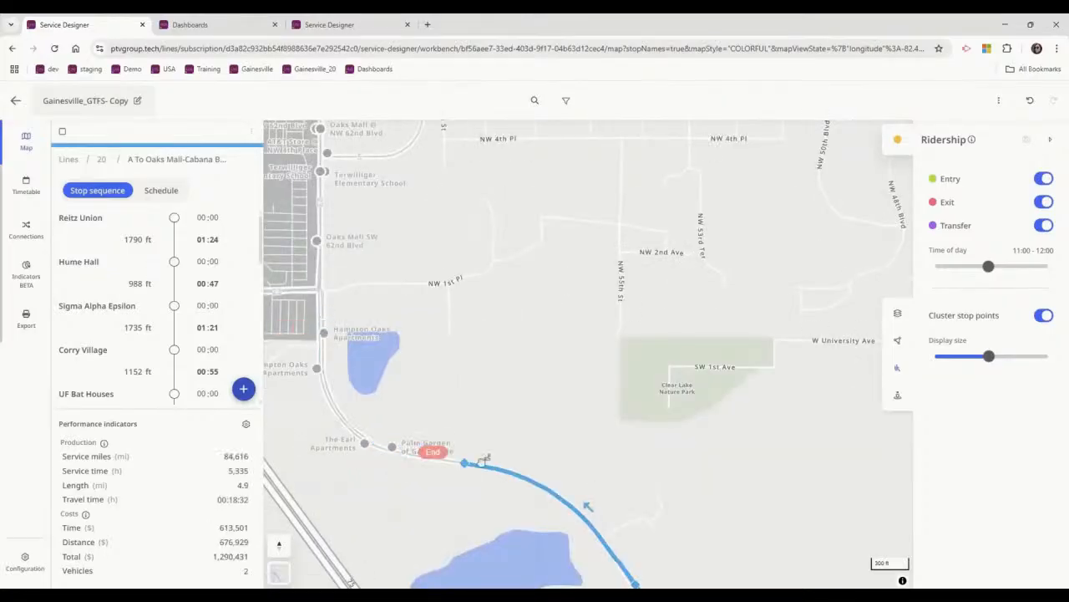
# Remove more end stops from the outbound route A To Oaks Mall-Cabana Beach, back through Redpoint, Cabana Beach and Canopy Apartments.
pyautogui.click(468, 461)
pyautogui.moveTo(616, 397); pyautogui.dragTo(439, 183)
pyautogui.click(462, 371)
pyautogui.scroll(-3, 477, 250)
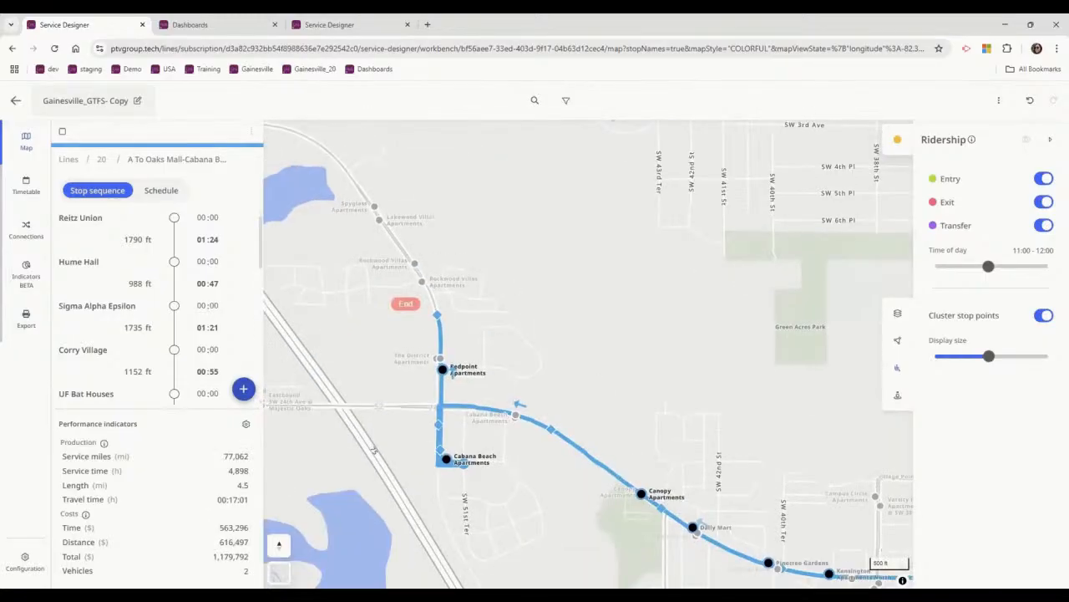
pyautogui.click(446, 459)
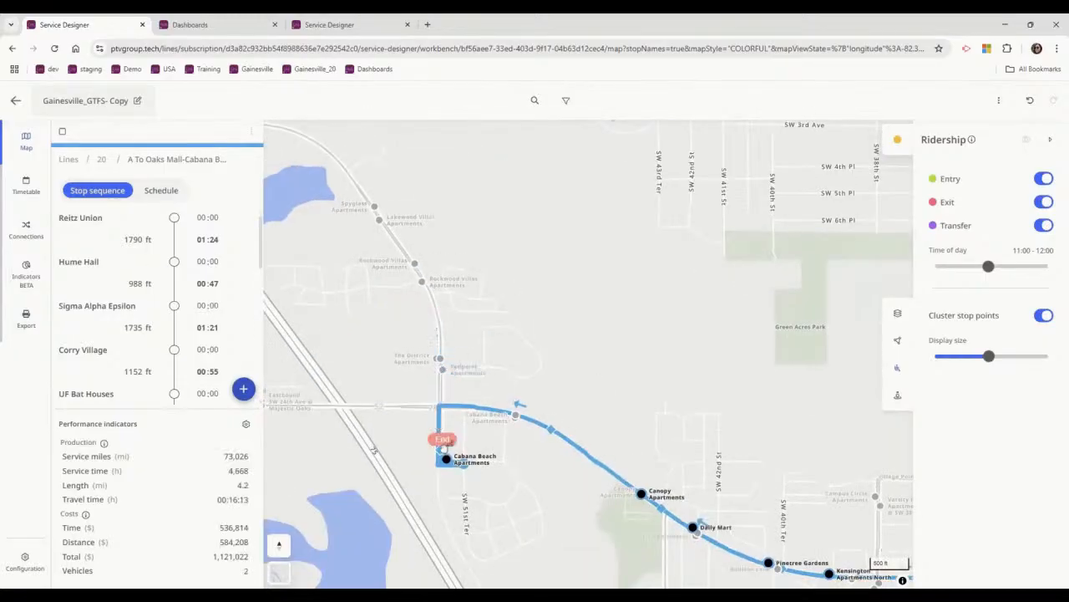
pyautogui.click(446, 459)
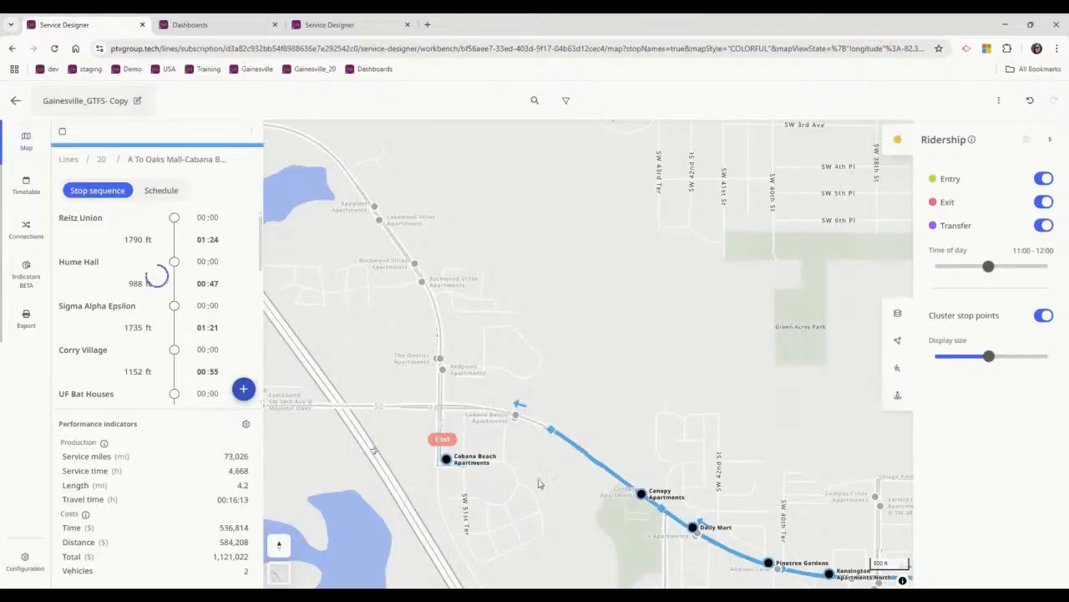
pyautogui.press('BackSpace')
# Remove the end stops from Daily Mart back through Campus USA so the route ends at Hilton University of Florida Conference Center, and return to line 20.
pyautogui.moveTo(681, 381); pyautogui.dragTo(447, 258)
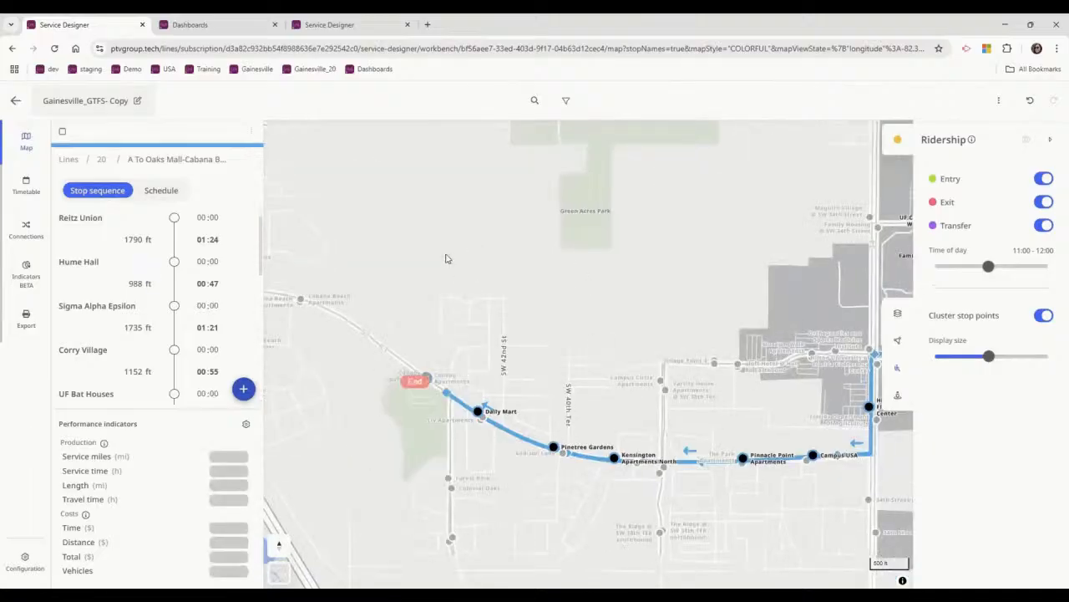
pyautogui.moveTo(450, 414); pyautogui.dragTo(538, 437)
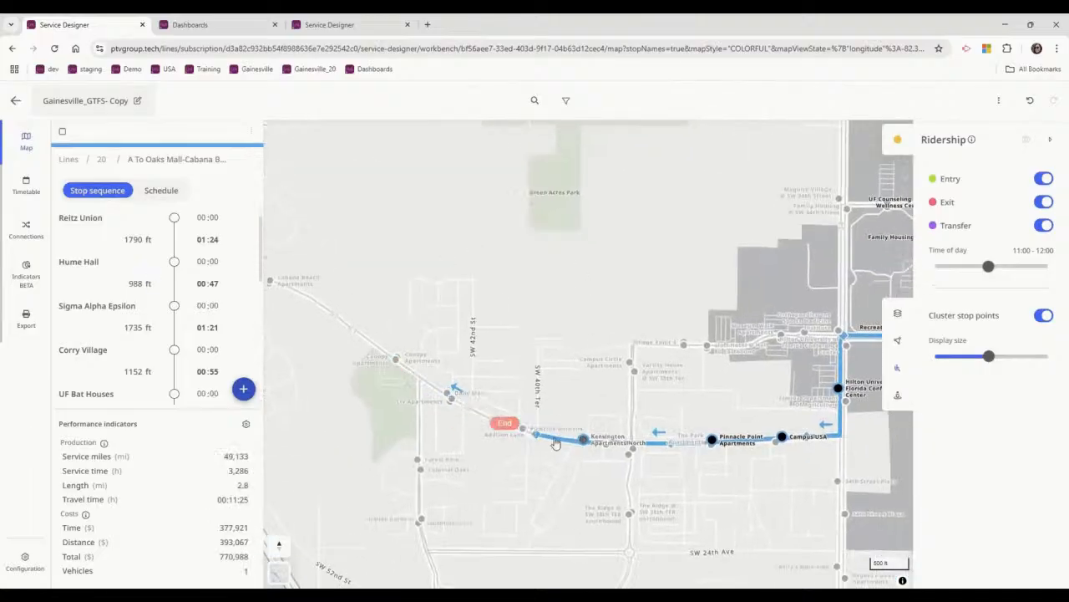
pyautogui.click(536, 433)
pyautogui.moveTo(604, 316); pyautogui.dragTo(437, 333)
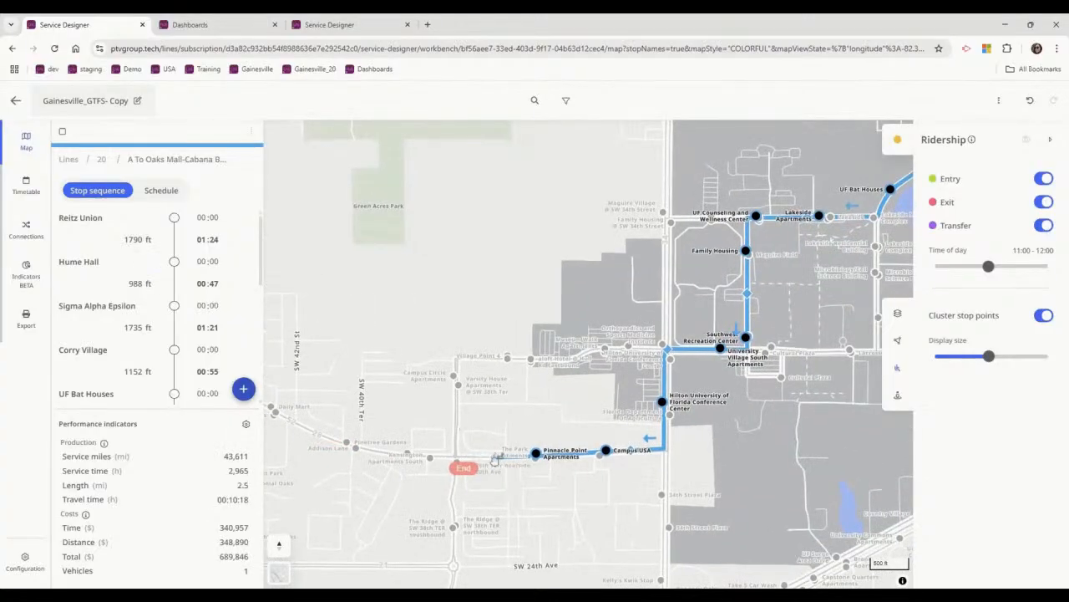
pyautogui.scroll(3, 496, 457)
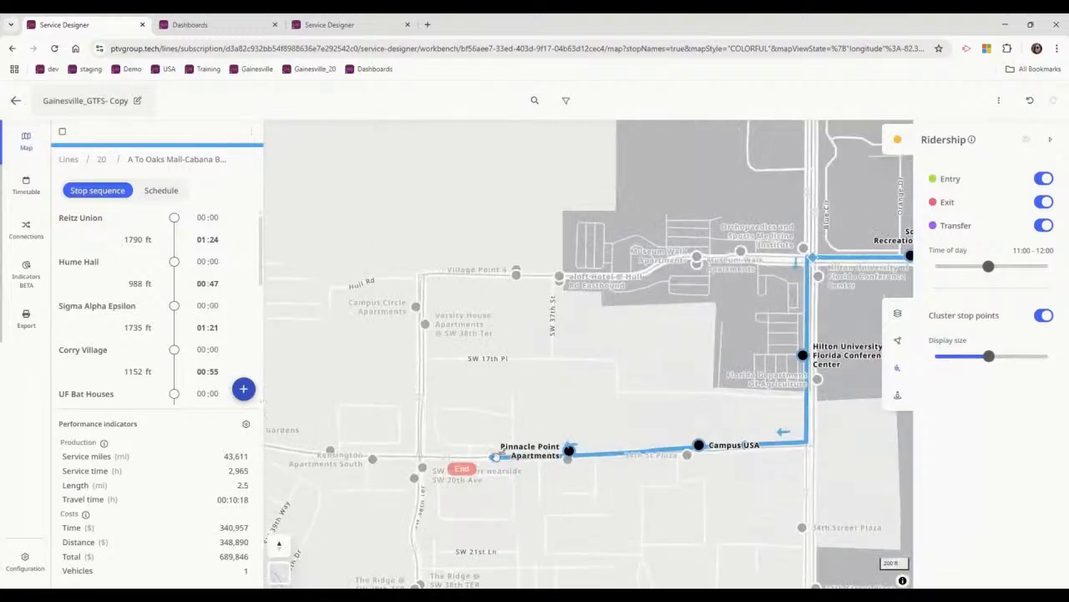
pyautogui.scroll(-2, 482, 317)
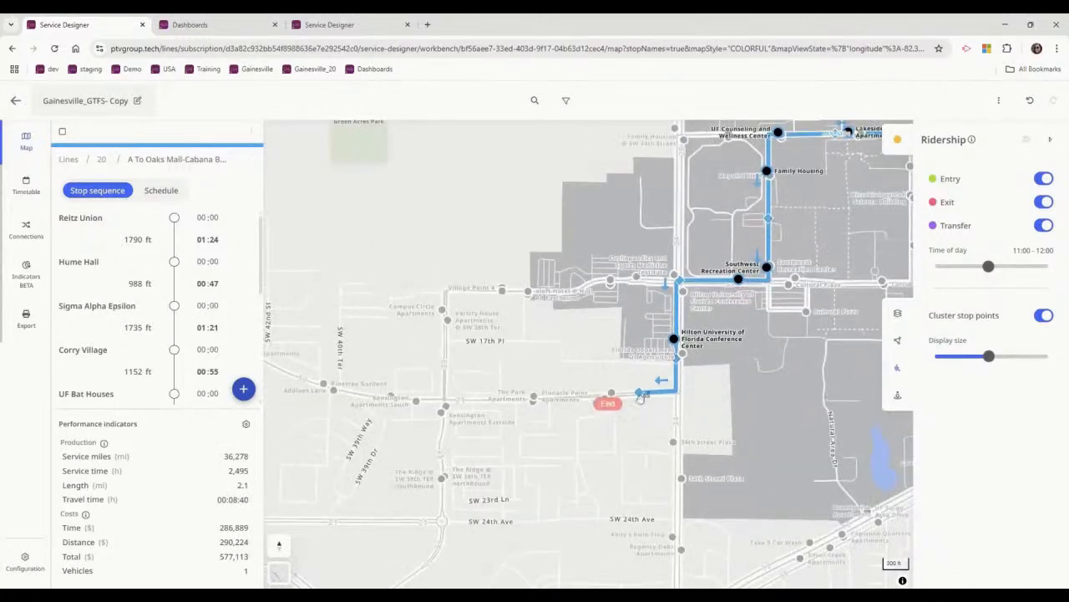
pyautogui.scroll(-3, 575, 290)
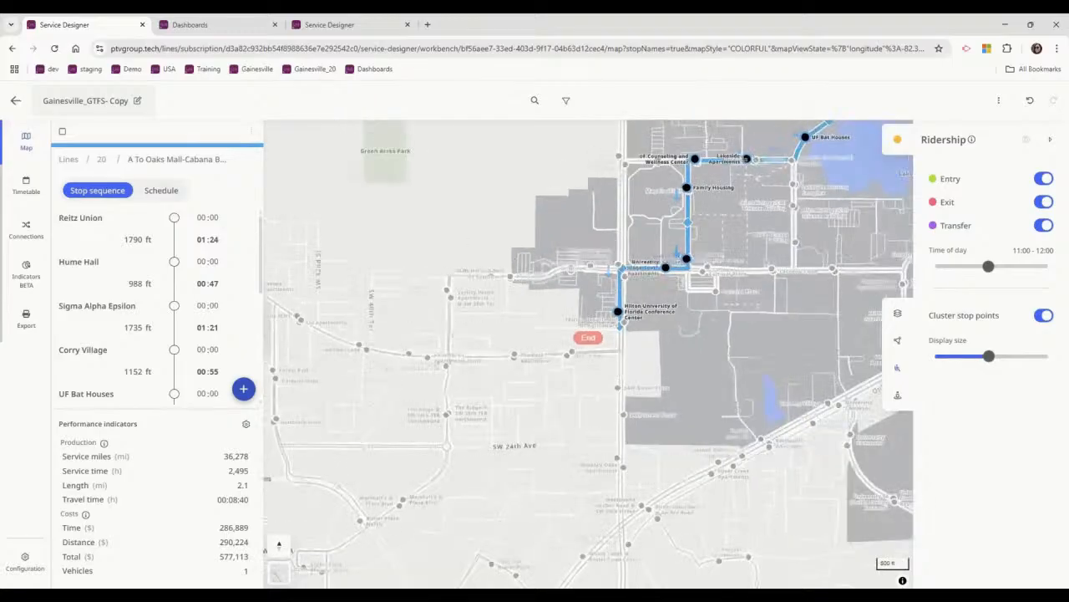
pyautogui.click(102, 159)
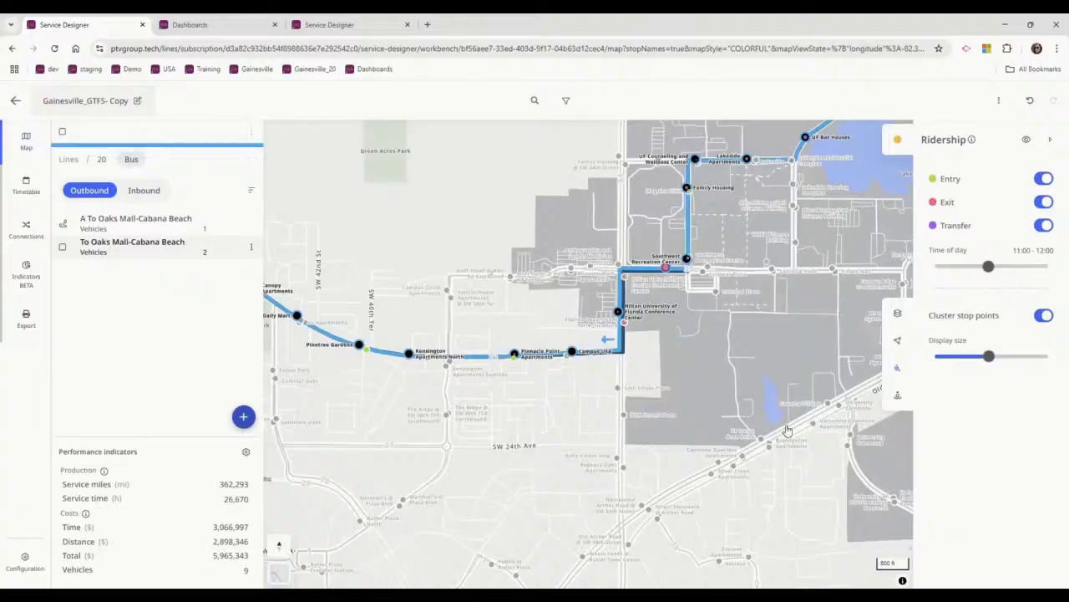
# Open line 20's outbound route To Oaks Mall-Cabana Beach and hide the ridership display on the map.
pyautogui.click(134, 247)
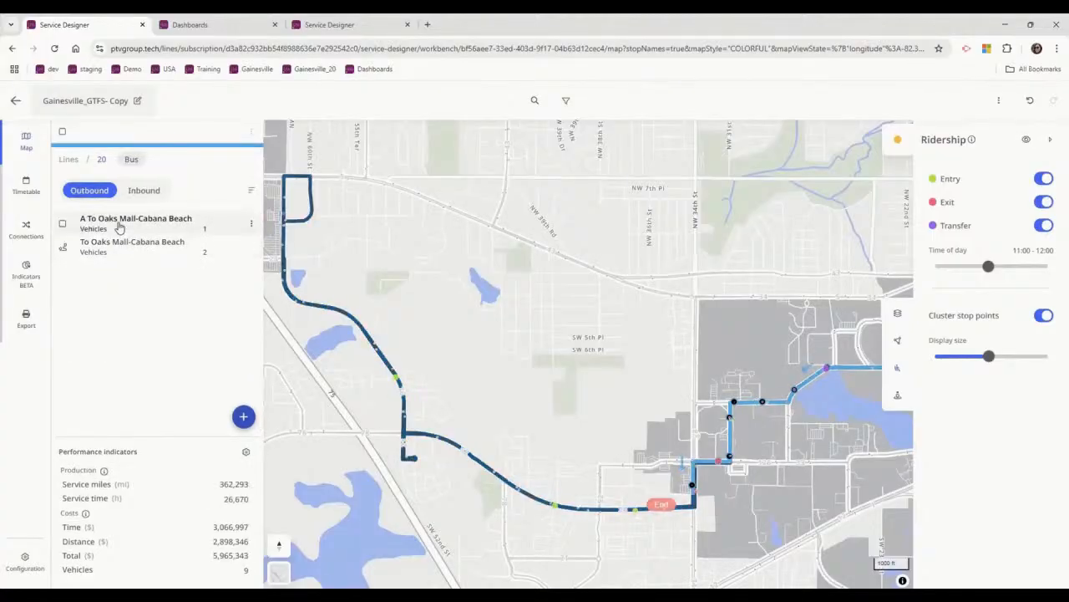
pyautogui.click(121, 244)
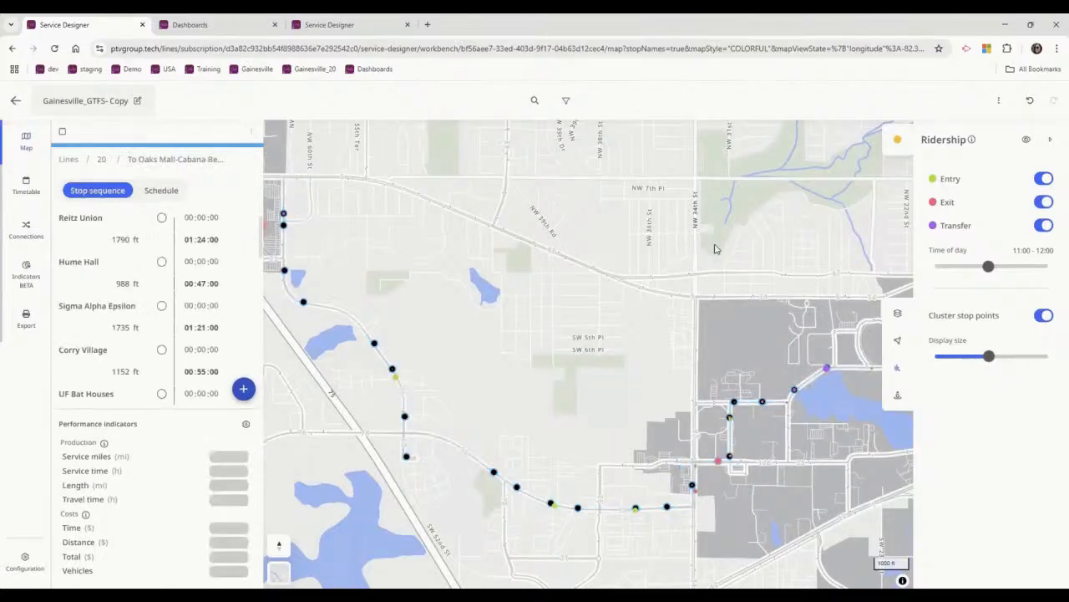
pyautogui.scroll(3, 699, 342)
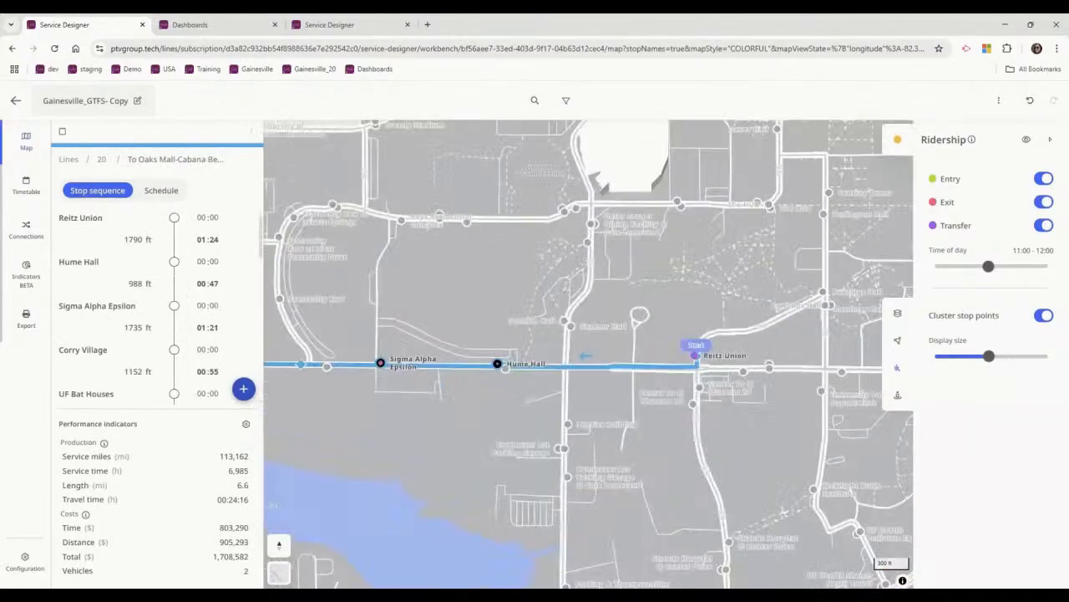
pyautogui.moveTo(699, 359)
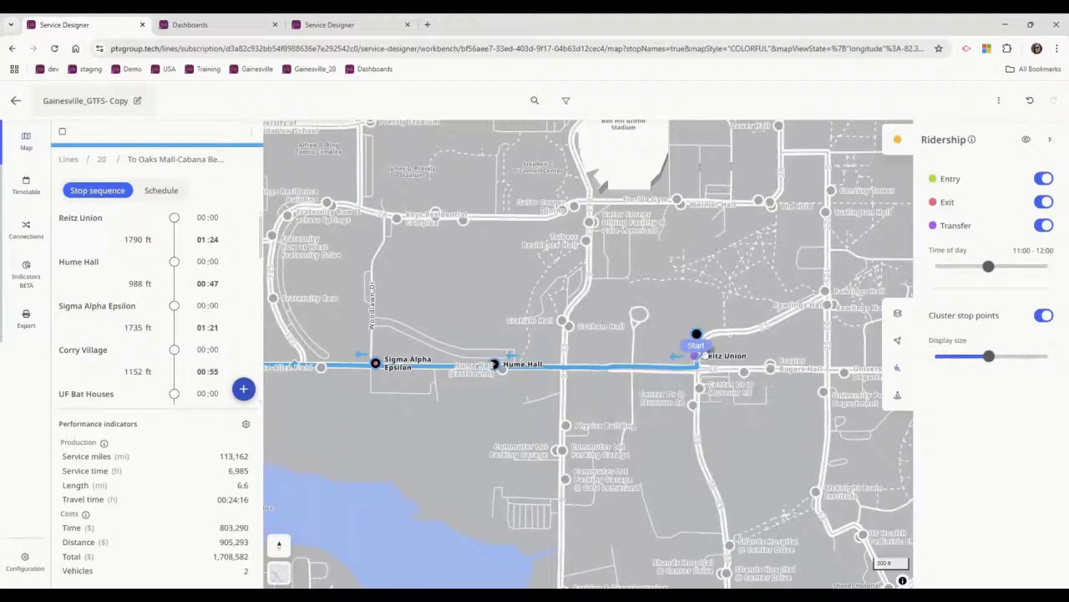
pyautogui.click(1026, 139)
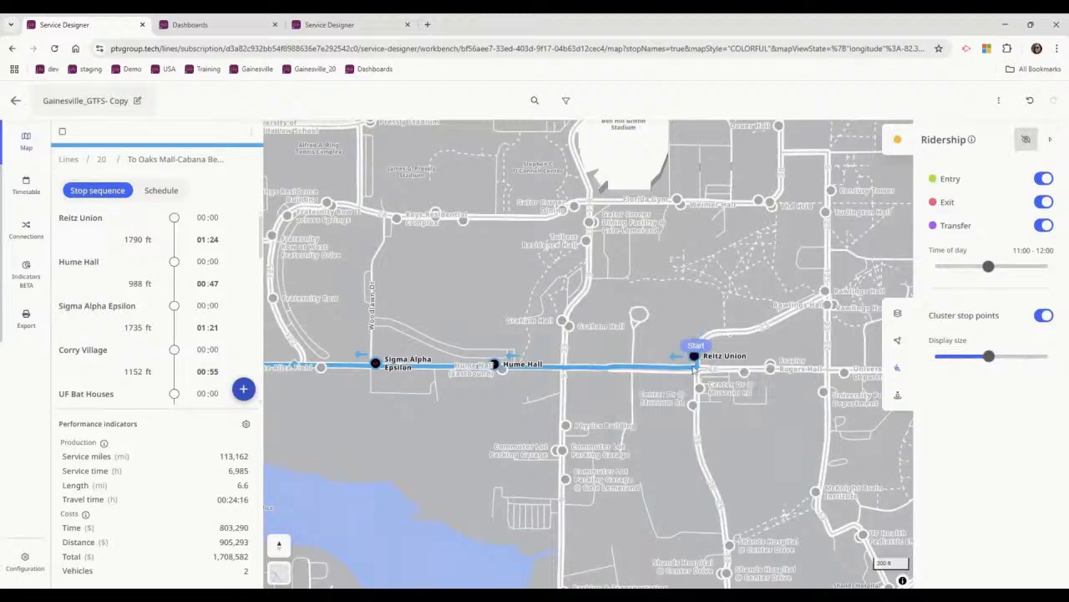
# Remove the route's first stops from Reitz Union through Hume Hall and Sigma Alpha Epsilon.
pyautogui.scroll(2, 694, 368)
pyautogui.click(698, 333)
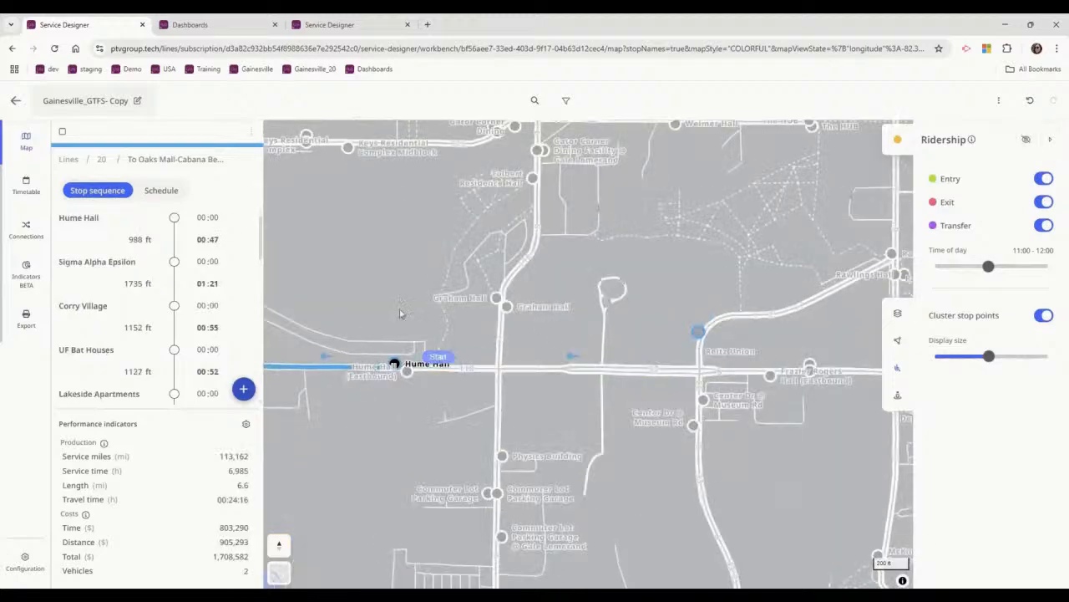
pyautogui.moveTo(446, 266); pyautogui.dragTo(622, 233)
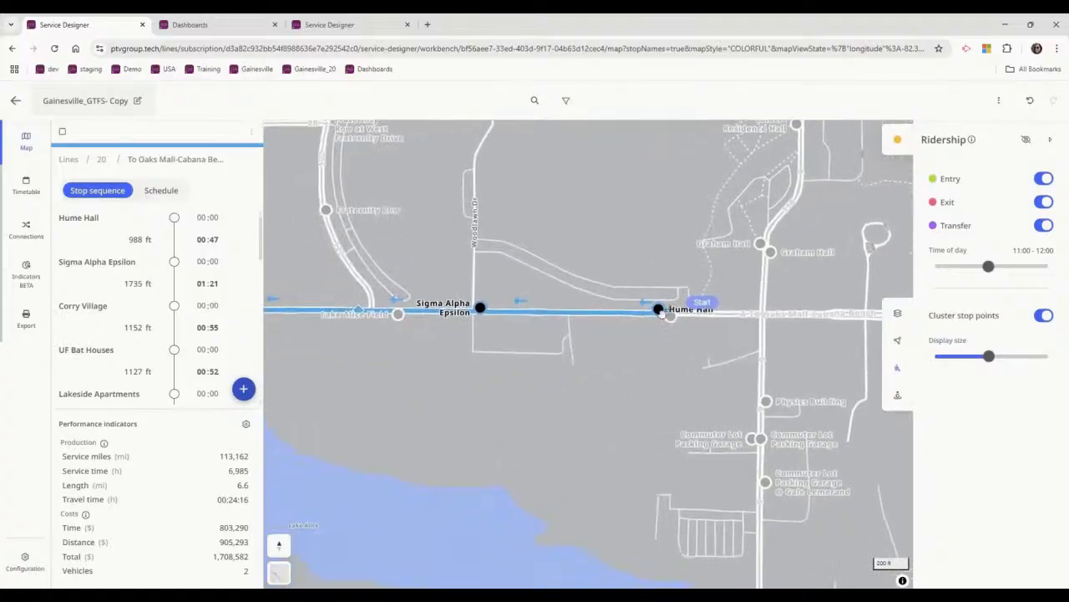
pyautogui.moveTo(612, 329); pyautogui.dragTo(399, 314)
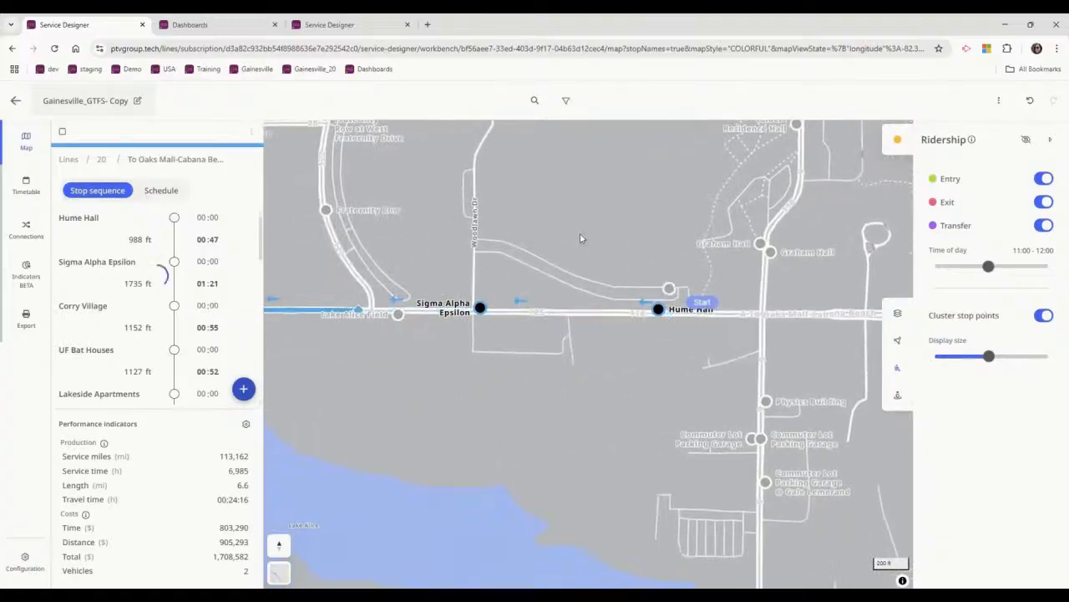
pyautogui.scroll(-3, 594, 248)
pyautogui.moveTo(548, 327); pyautogui.dragTo(654, 359)
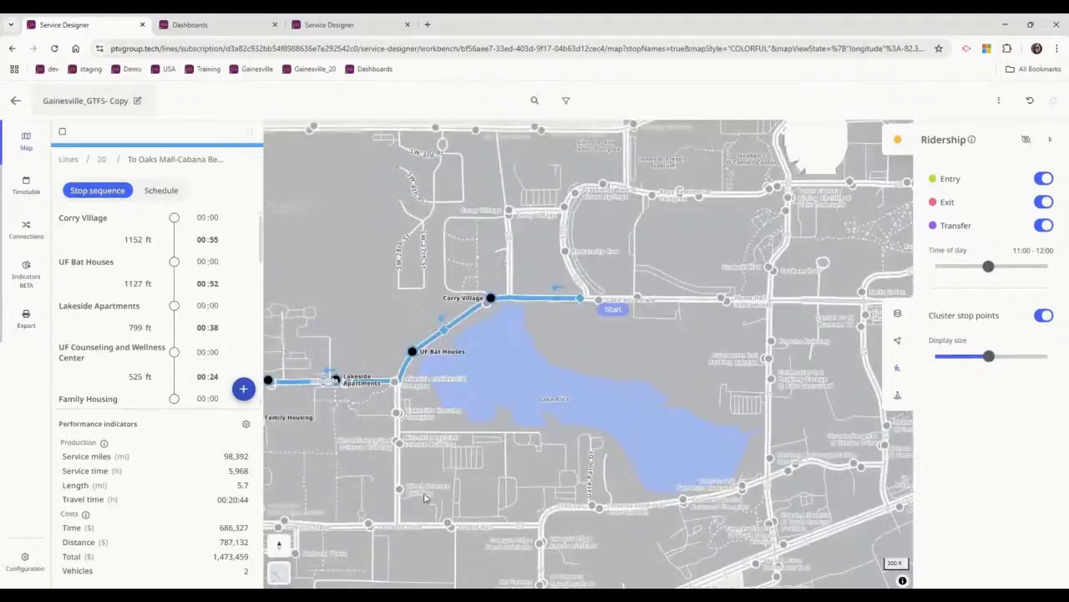
# Remove the starting stops from Corry Village through University Village South Apartments so the route starts at Hilton University of Florida Conference Center, and return to line 20.
pyautogui.moveTo(534, 321); pyautogui.dragTo(465, 337)
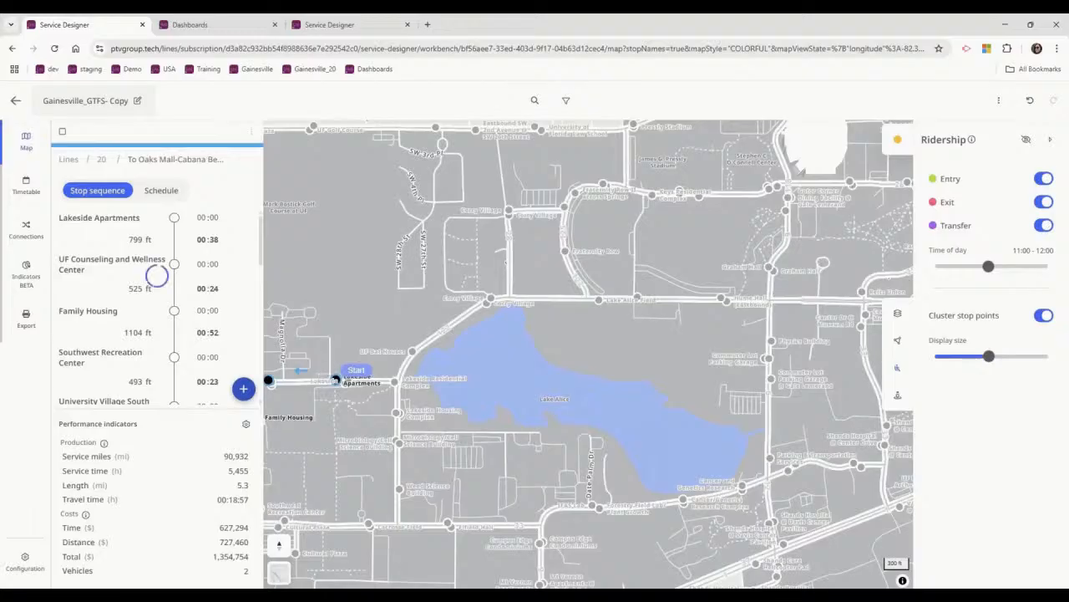
pyautogui.moveTo(539, 234); pyautogui.dragTo(679, 224)
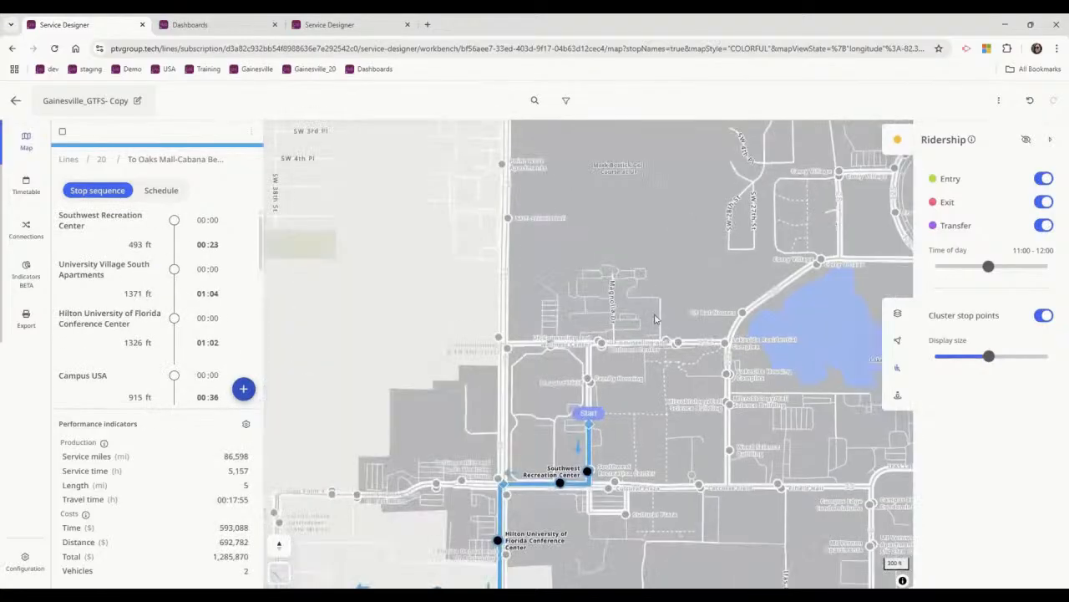
pyautogui.moveTo(631, 396); pyautogui.dragTo(624, 302)
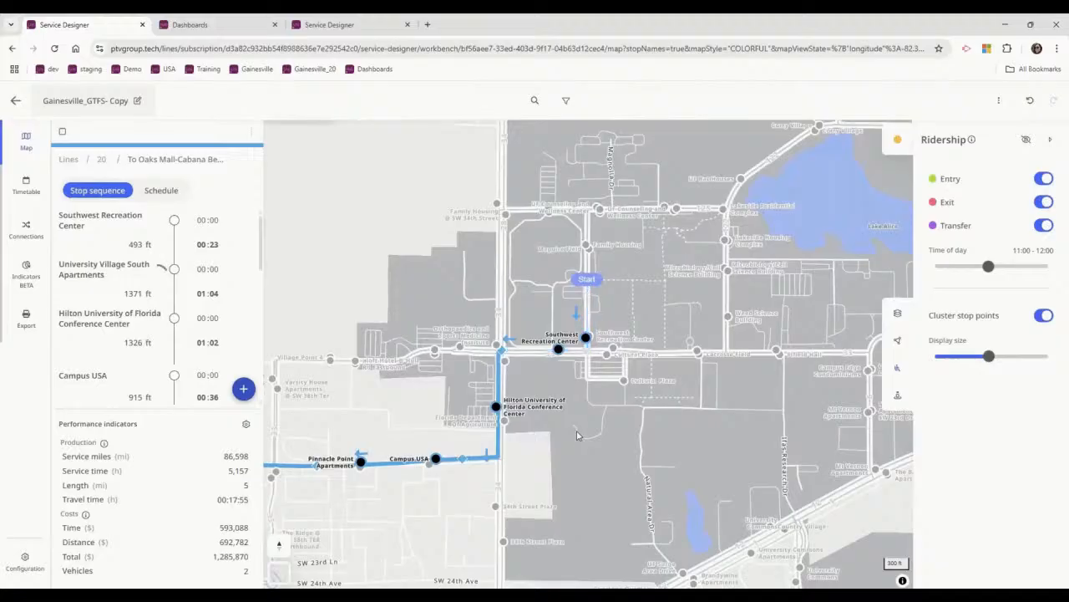
pyautogui.scroll(3, 506, 370)
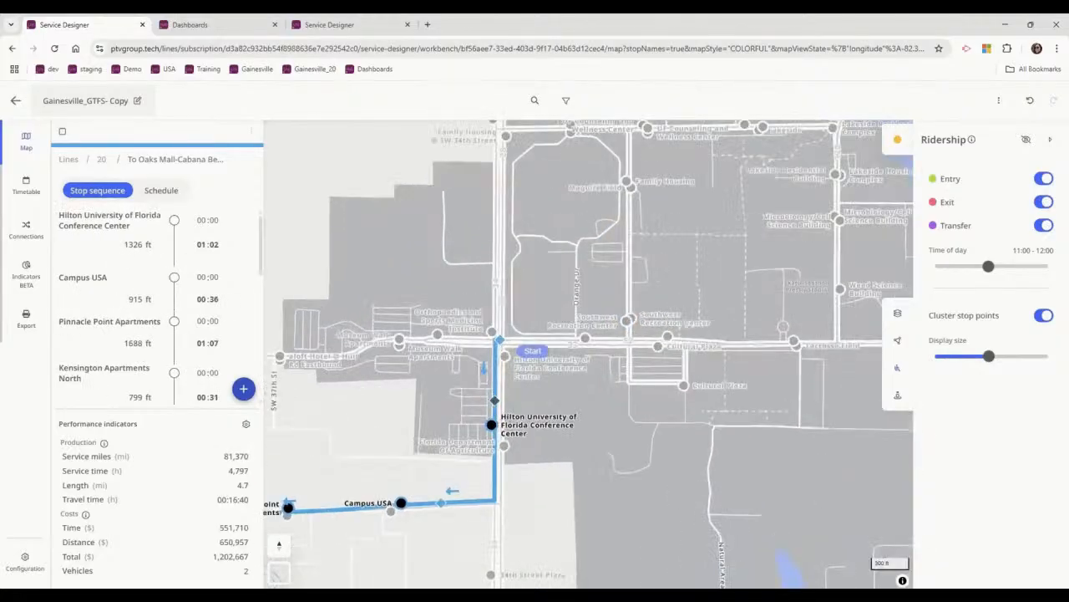
pyautogui.moveTo(500, 340); pyautogui.dragTo(495, 400)
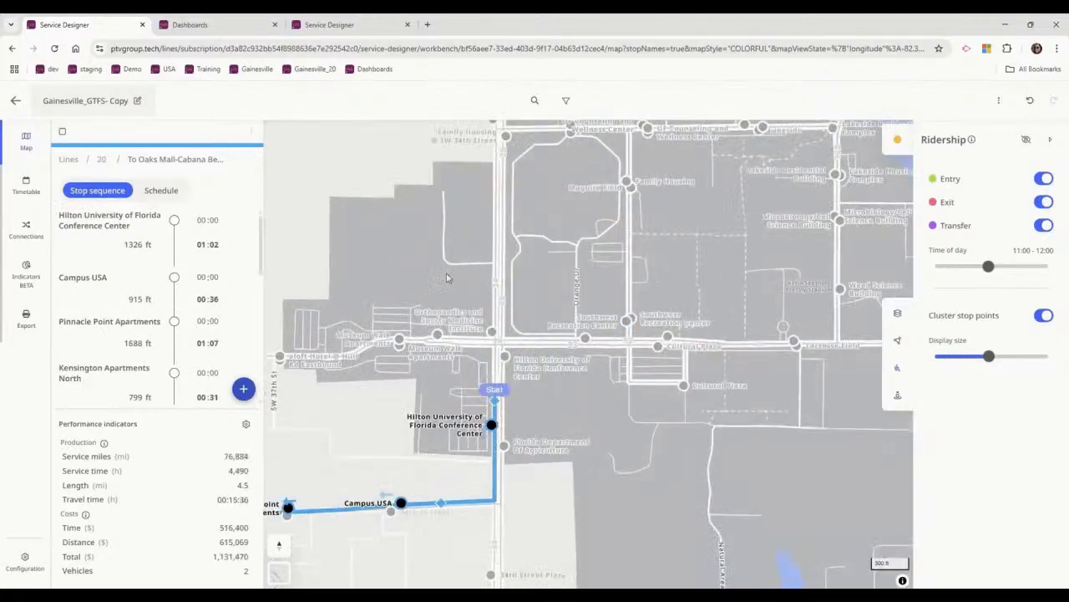
pyautogui.click(101, 159)
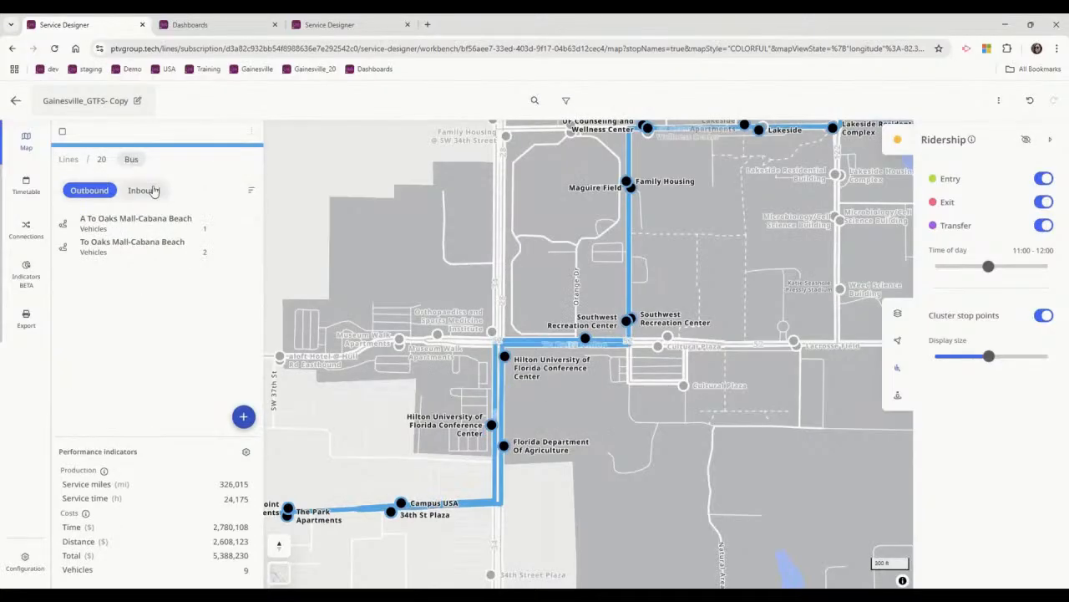
# Open the inbound route A To Reitz Union and remove its first stops around Oaks Mall, through Oaks Mall SW 62nd Blvd.
pyautogui.click(144, 189)
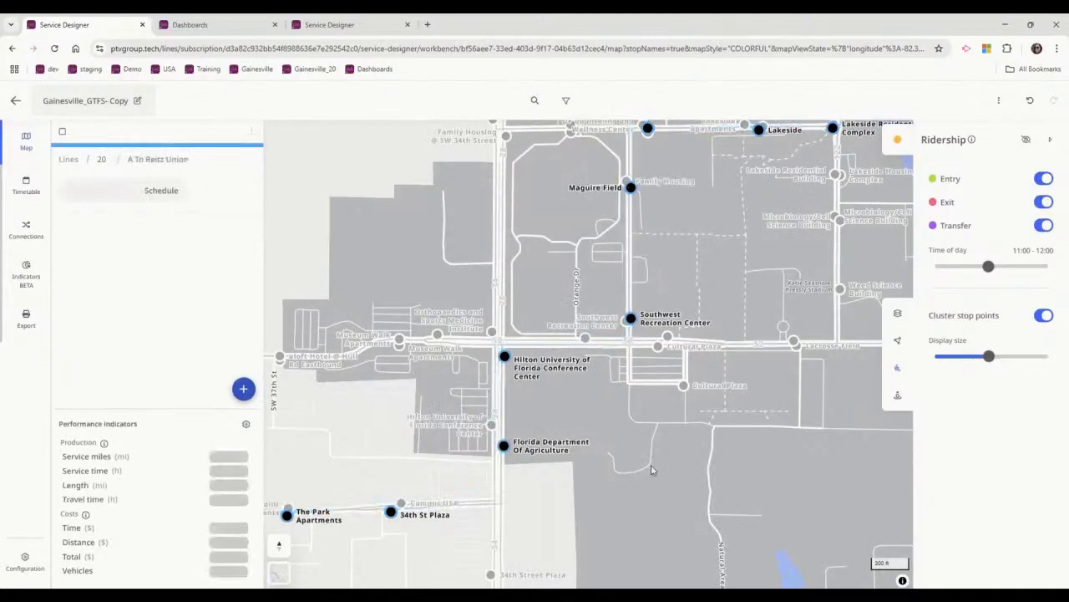
pyautogui.scroll(-3, 590, 431)
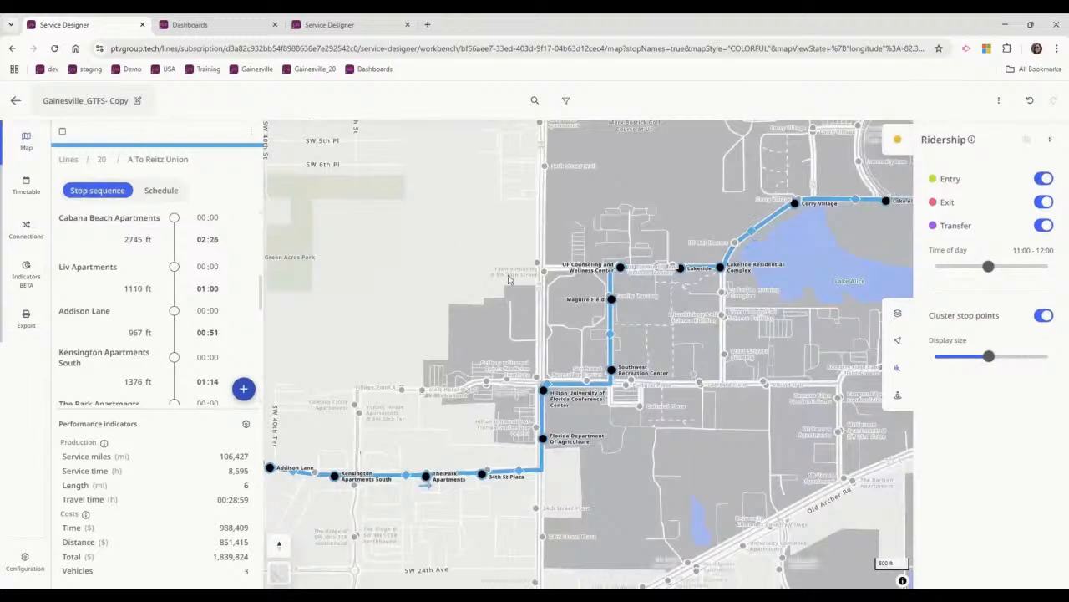
pyautogui.moveTo(376, 251); pyautogui.dragTo(685, 339)
pyautogui.moveTo(501, 251); pyautogui.dragTo(735, 321)
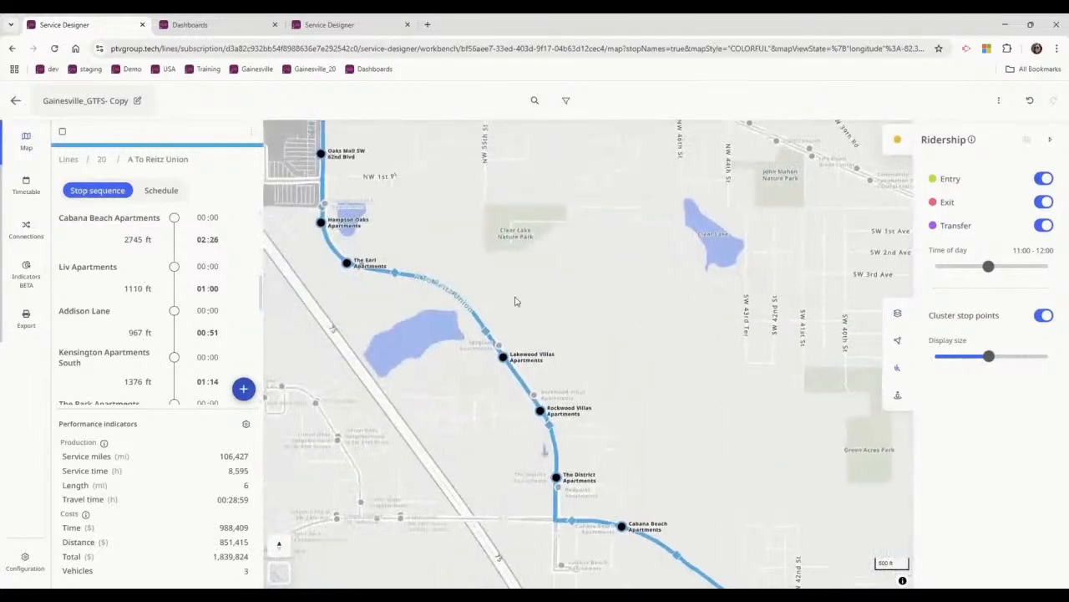
pyautogui.scroll(-3, 515, 299)
pyautogui.moveTo(494, 286); pyautogui.dragTo(498, 354)
pyautogui.moveTo(390, 229); pyautogui.dragTo(389, 304)
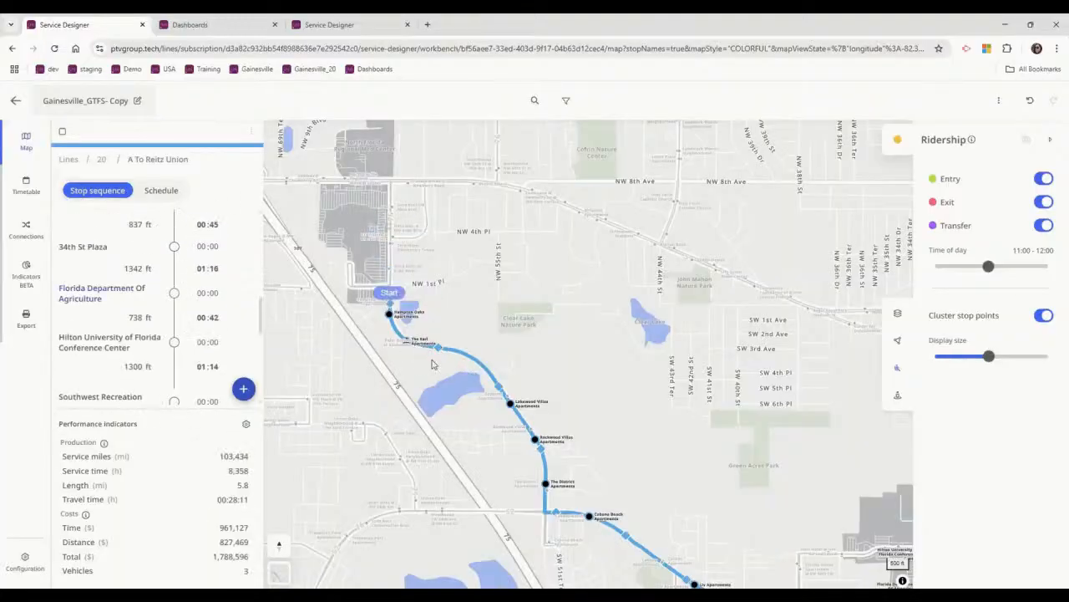
# Remove the starting stops from Hampton Oaks Apartments through 34th St Plaza so the inbound route starts at Florida Department Of Agriculture.
pyautogui.moveTo(390, 302); pyautogui.dragTo(437, 334)
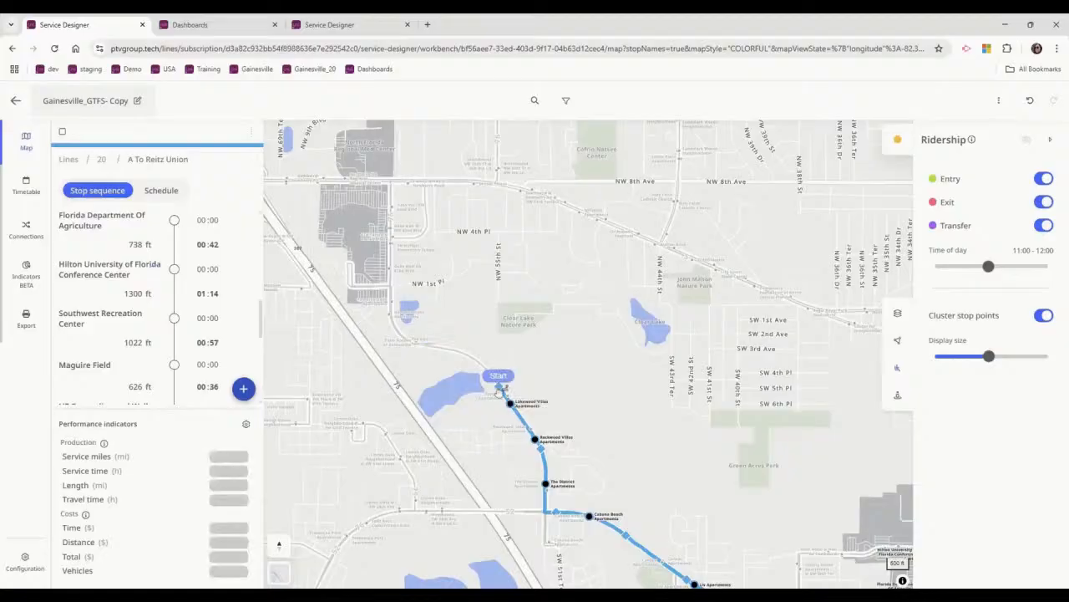
pyautogui.moveTo(498, 380); pyautogui.dragTo(548, 452)
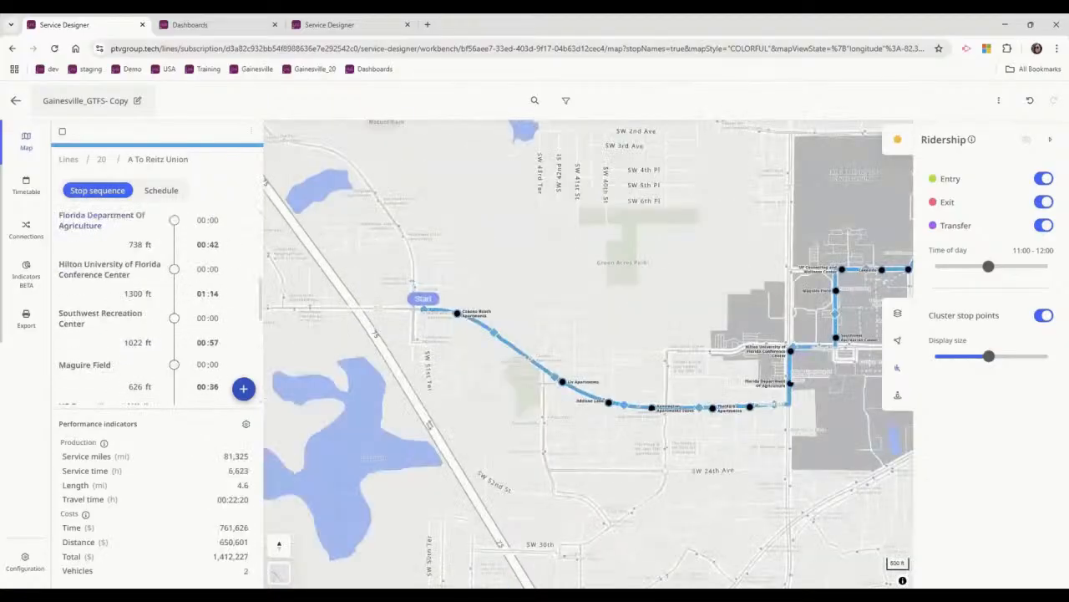
pyautogui.moveTo(495, 335); pyautogui.dragTo(562, 381)
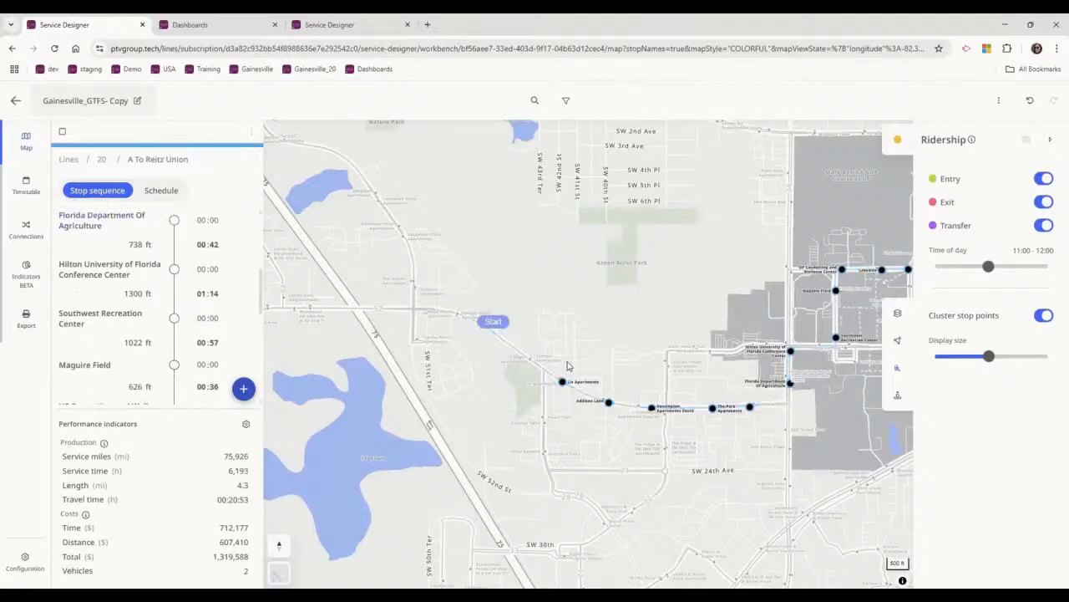
pyautogui.moveTo(619, 398)
pyautogui.mouseDown()
pyautogui.moveTo(621, 428)
pyautogui.moveTo(700, 415)
pyautogui.mouseUp()
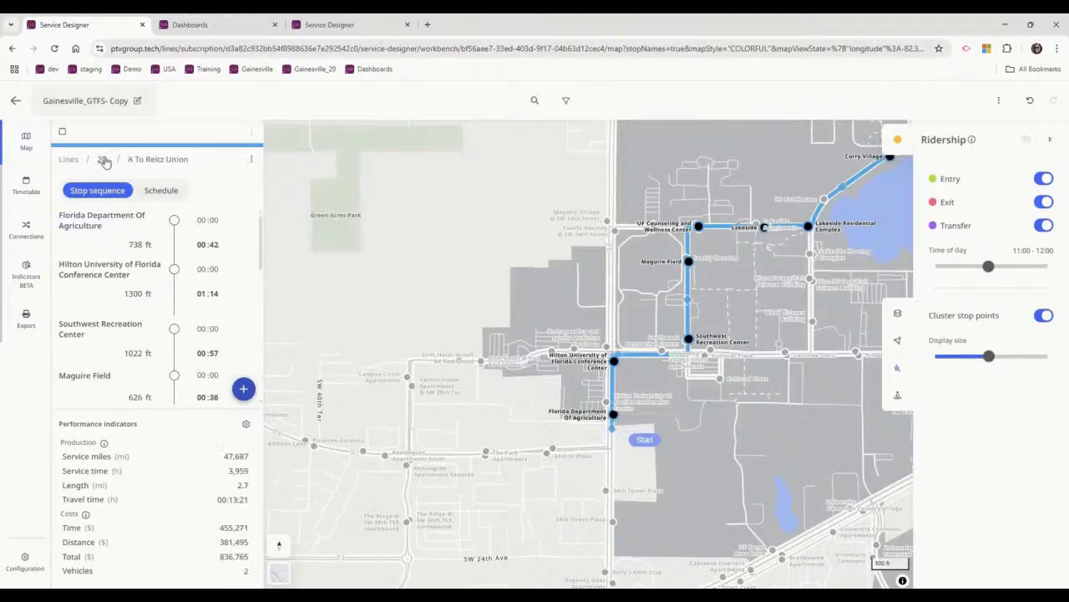
# Return to line 20, open the inbound To Reitz Union route, and remove its final stops from Corry Village through Reitz Union.
pyautogui.click(102, 159)
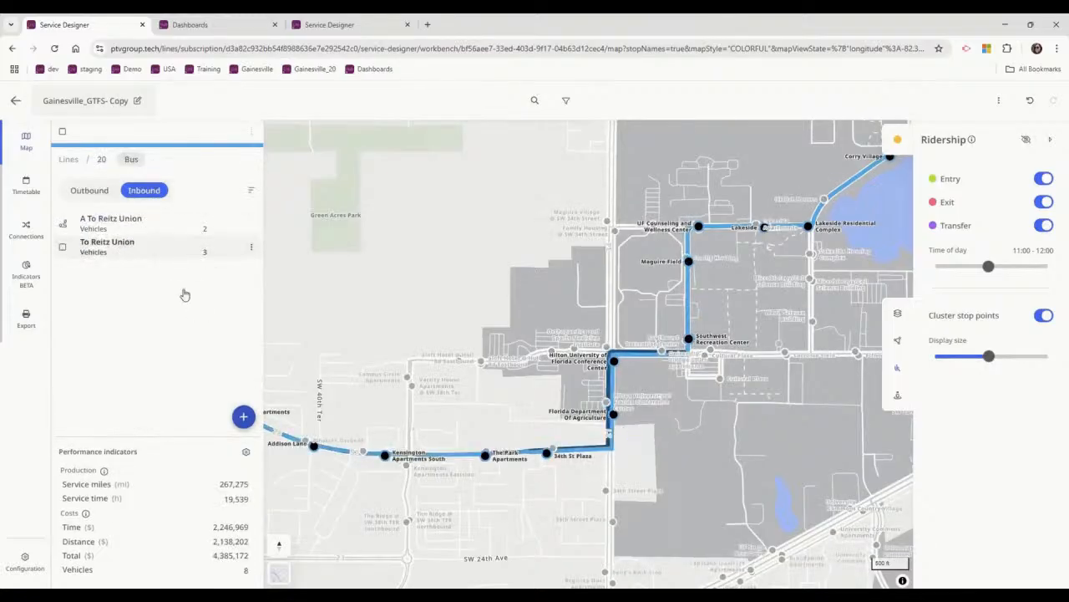
pyautogui.click(533, 372)
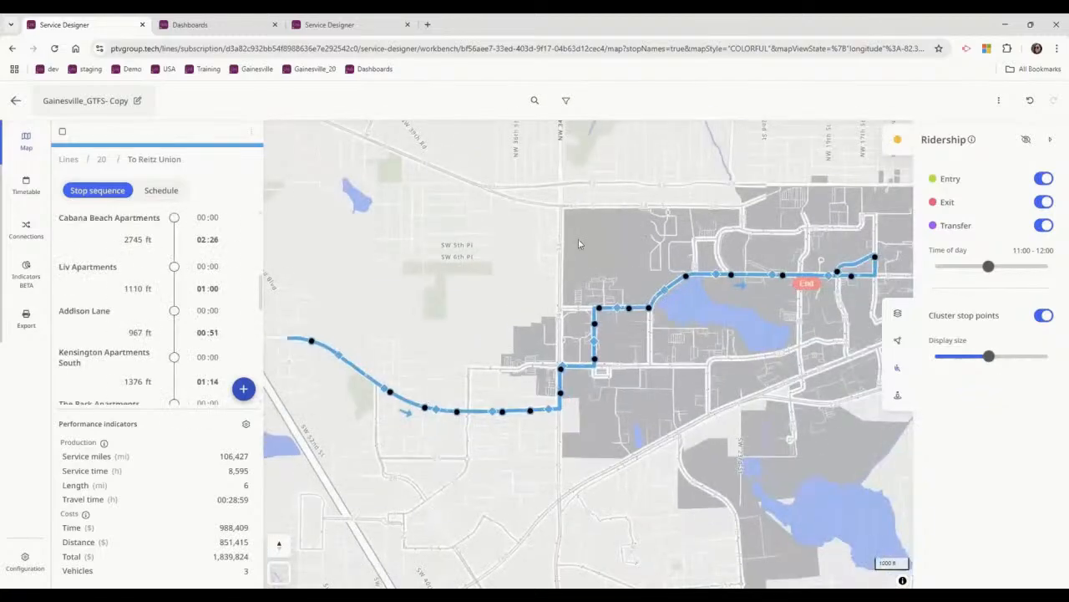
pyautogui.moveTo(594, 236); pyautogui.dragTo(537, 278)
pyautogui.scroll(3, 793, 324)
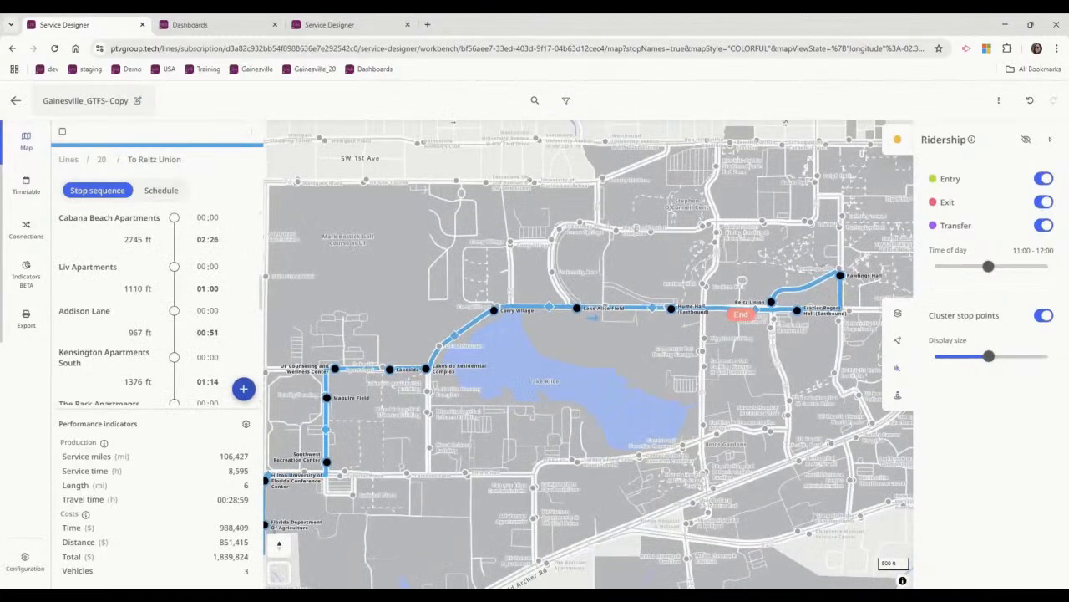
pyautogui.scroll(2, 768, 310)
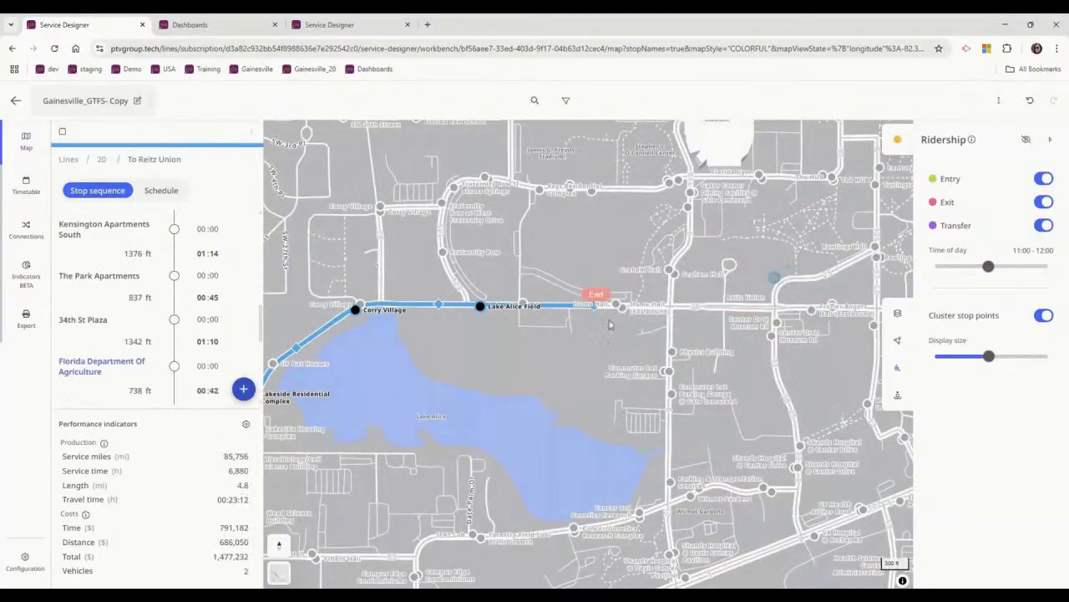
pyautogui.click(494, 332)
pyautogui.click(356, 310)
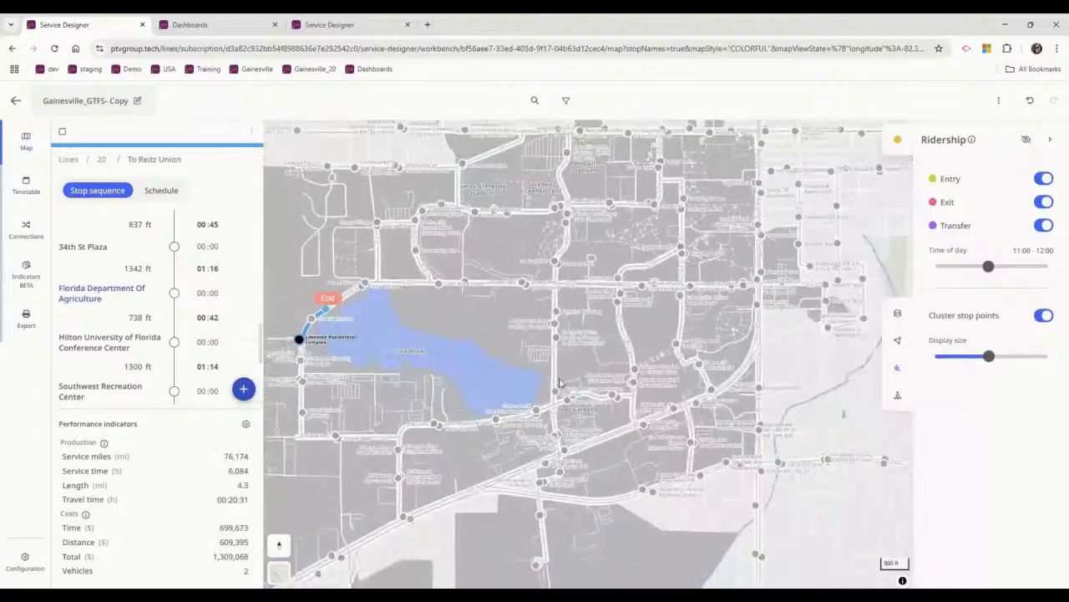
# Remove the route's ending stops from Maguire Field through Lakeside Residential Complex so it ends at Southwest Recreation Center.
pyautogui.moveTo(595, 286)
pyautogui.mouseDown()
pyautogui.moveTo(527, 324)
pyautogui.moveTo(510, 316)
pyautogui.mouseUp()
pyautogui.scroll(4, 504, 317)
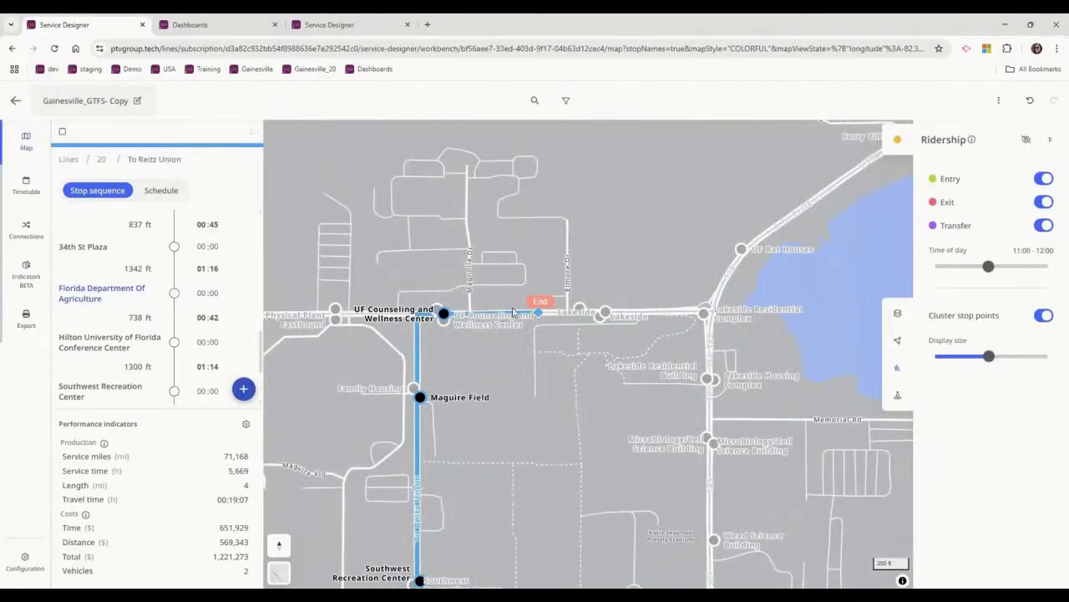
pyautogui.scroll(-2, 493, 327)
pyautogui.scroll(5, 490, 336)
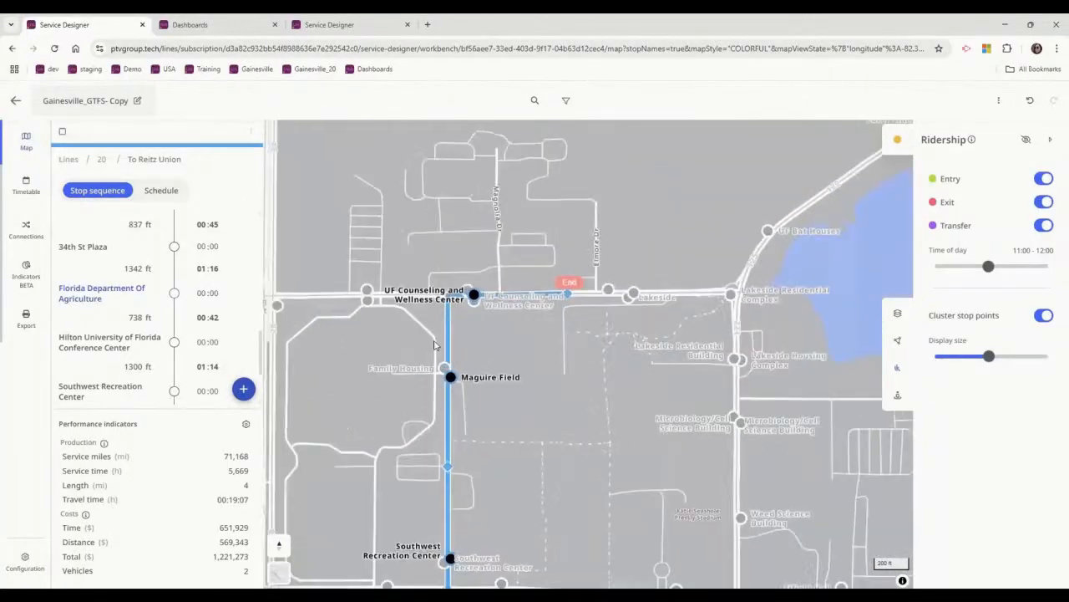
pyautogui.moveTo(604, 393); pyautogui.dragTo(495, 407)
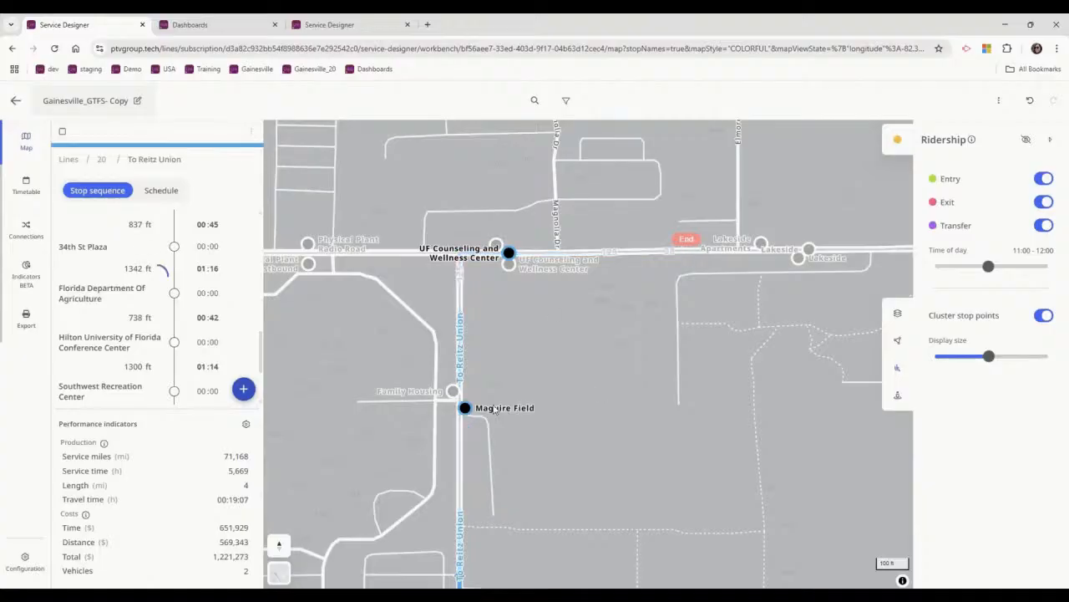
pyautogui.scroll(-3, 495, 408)
pyautogui.moveTo(564, 473); pyautogui.dragTo(656, 189)
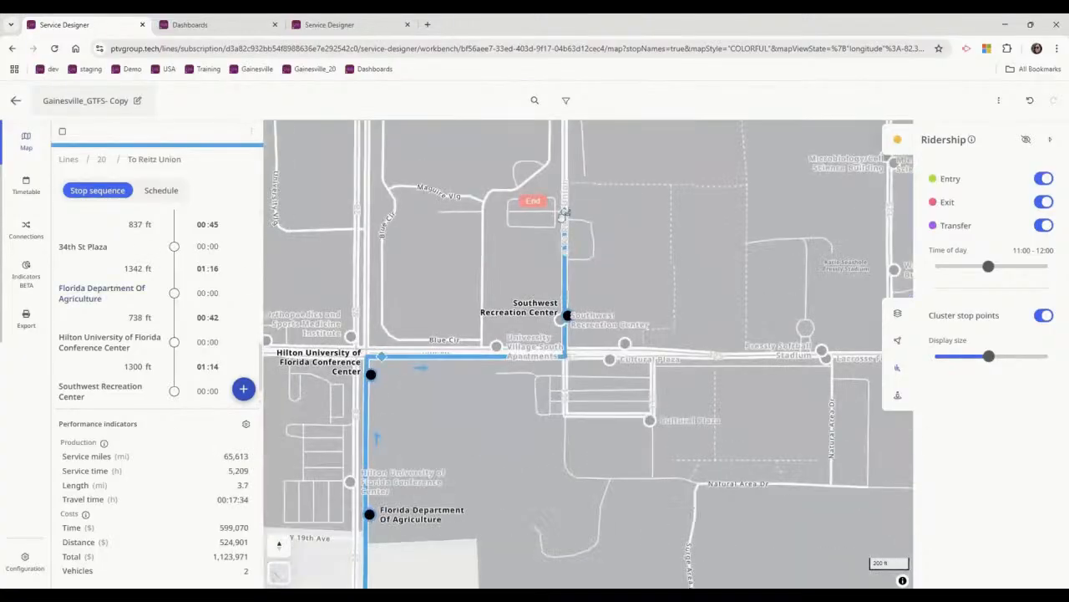
# Remove Southwest Recreation Center and Hilton University of Florida Conference Center so the inbound route ends at Florida Department Of Agriculture.
pyautogui.moveTo(563, 214)
pyautogui.mouseDown()
pyautogui.moveTo(537, 298)
pyautogui.moveTo(382, 356)
pyautogui.mouseUp()
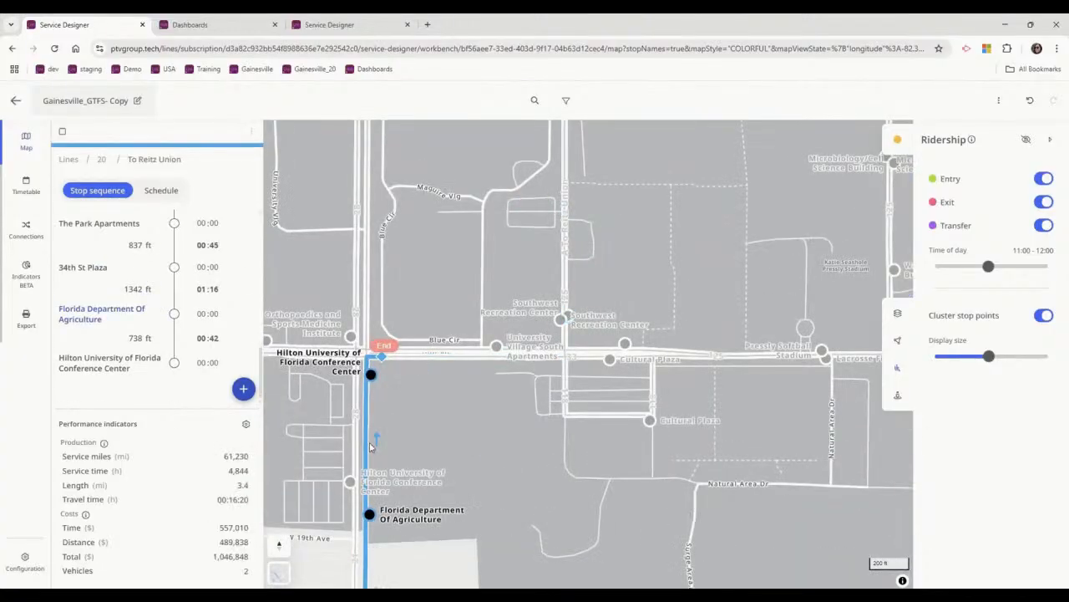
pyautogui.moveTo(382, 356); pyautogui.dragTo(365, 440)
pyautogui.scroll(-3, 493, 281)
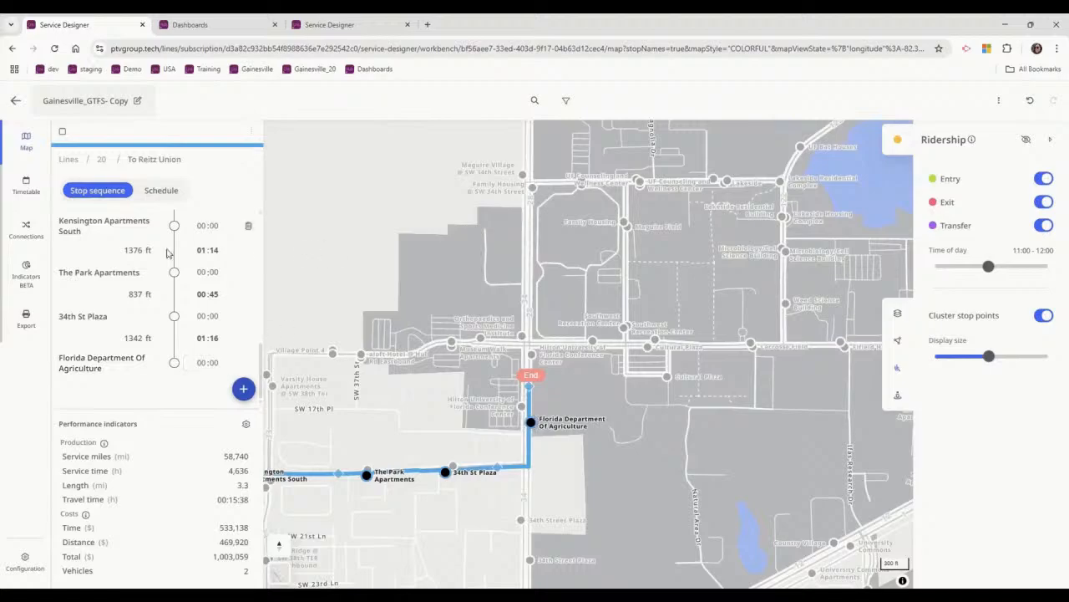
pyautogui.scroll(-3, 557, 375)
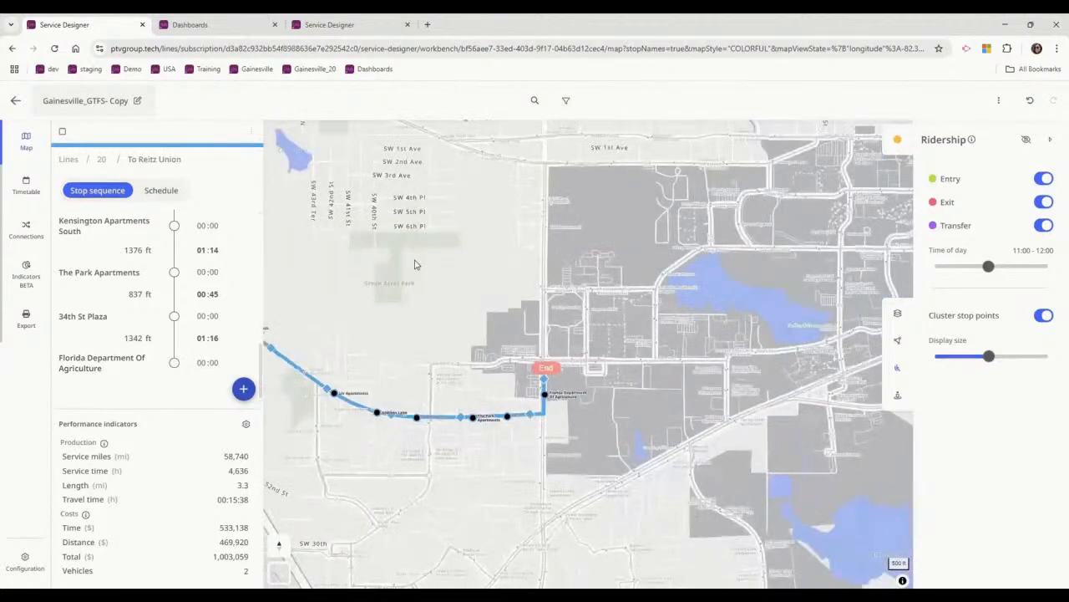
pyautogui.moveTo(416, 266); pyautogui.dragTo(504, 277)
pyautogui.scroll(-3, 505, 277)
pyautogui.moveTo(310, 255); pyautogui.dragTo(477, 354)
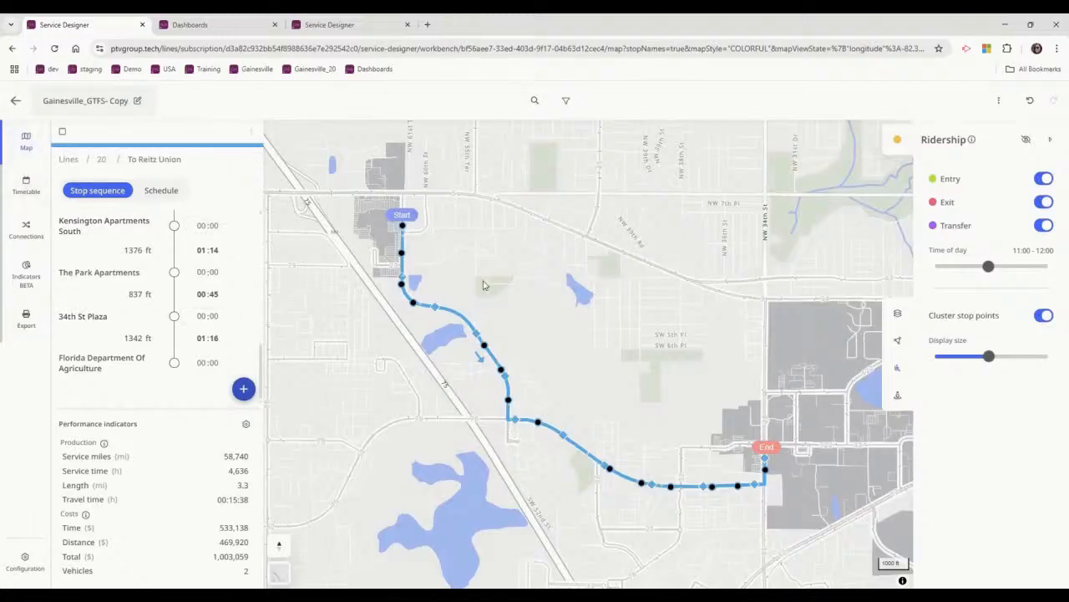
pyautogui.scroll(-2, 527, 262)
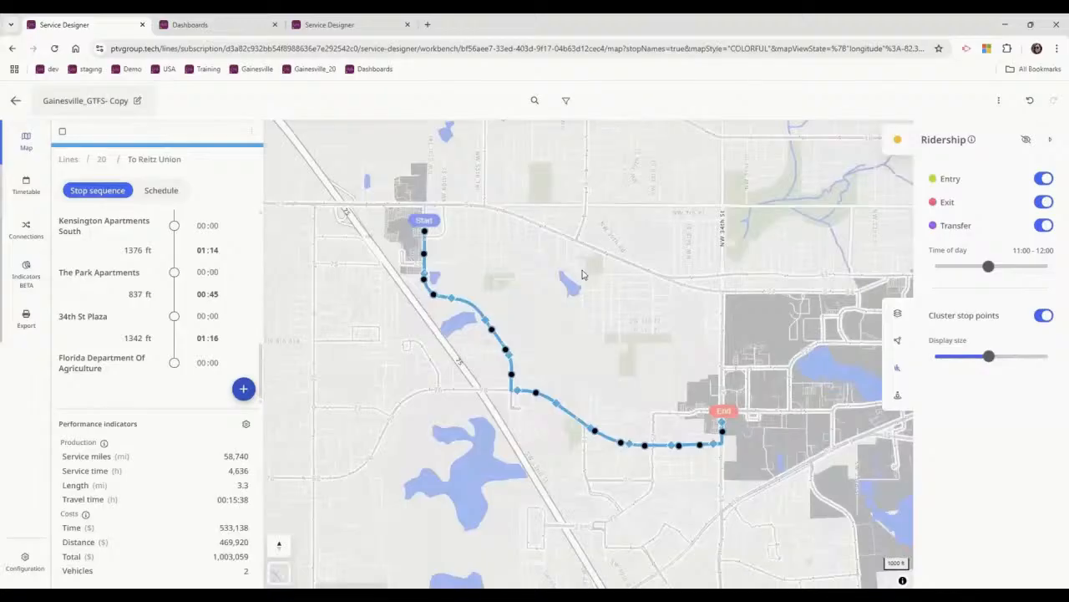
pyautogui.moveTo(637, 408); pyautogui.dragTo(579, 427)
# Open line 20's outbound timetable and set the first Mon - Fri period of To Oaks Mall-Cabana Beach to start at 06:15.
pyautogui.click(27, 189)
pyautogui.click(297, 138)
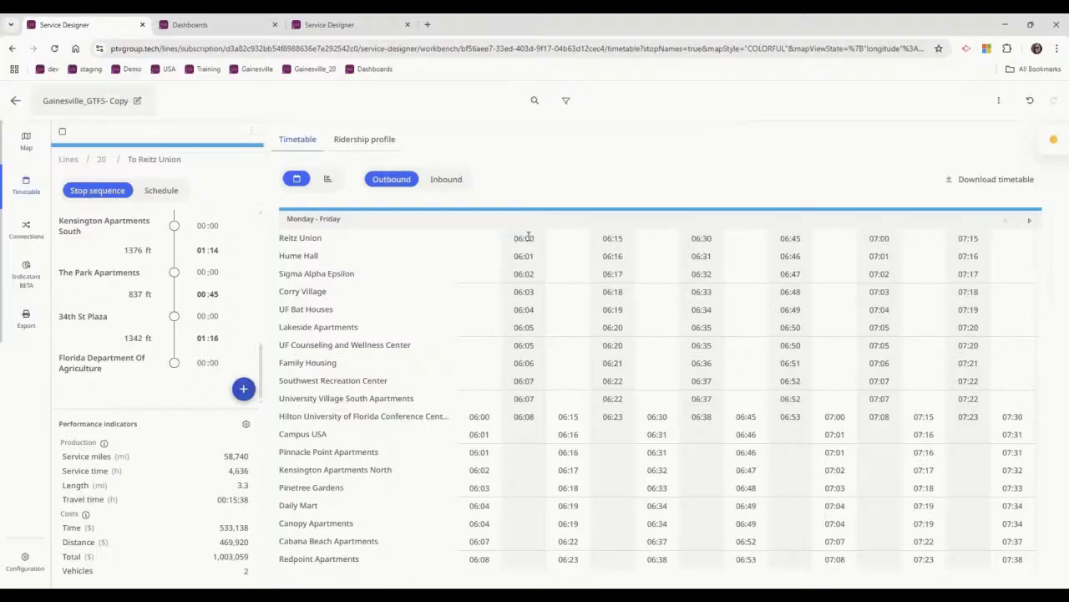
pyautogui.click(525, 417)
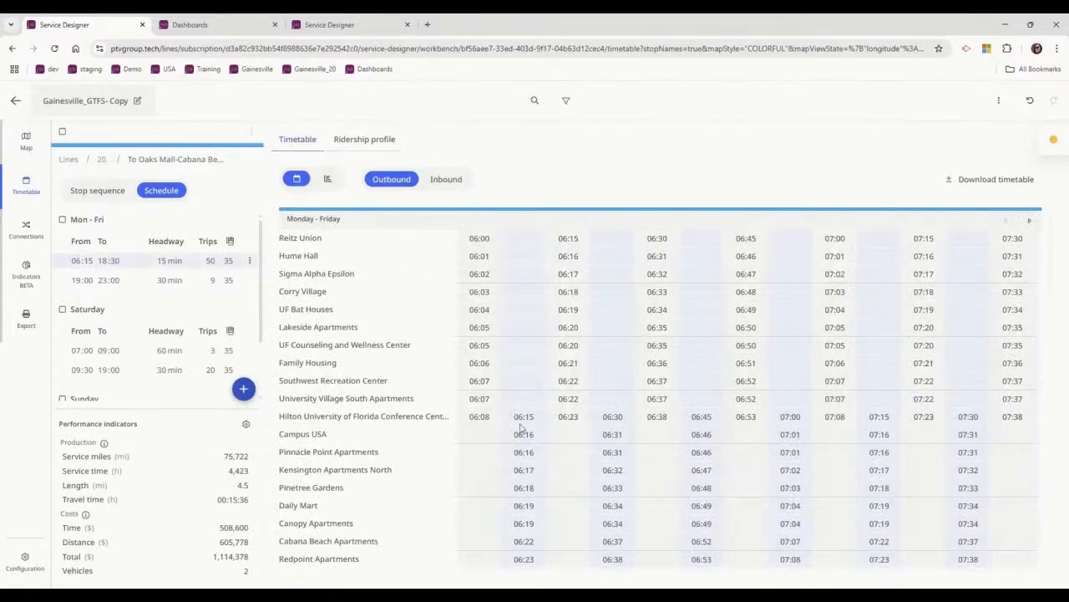
# Go to the route's weekday evening and Saturday trips, and set the first Saturday period to start at 07:15.
pyautogui.click(249, 280)
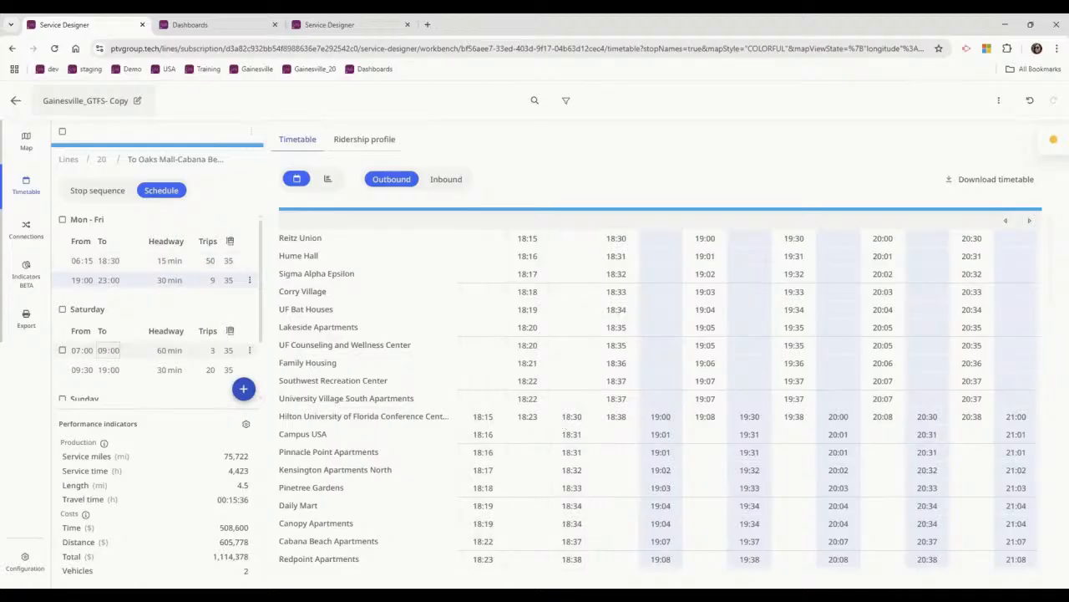
pyautogui.click(249, 351)
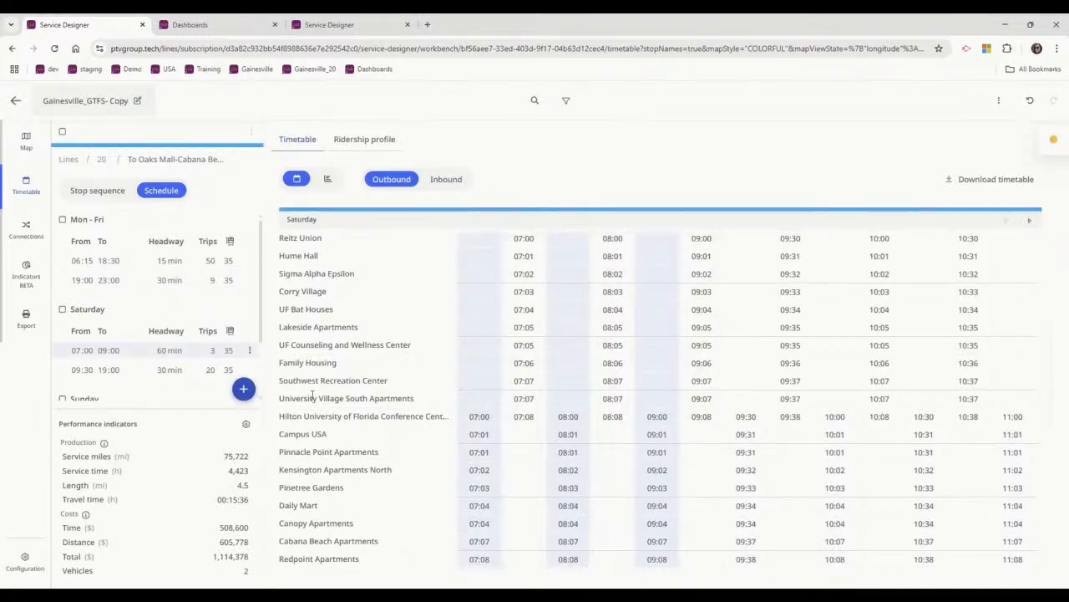
pyautogui.click(87, 349)
pyautogui.press('Return')
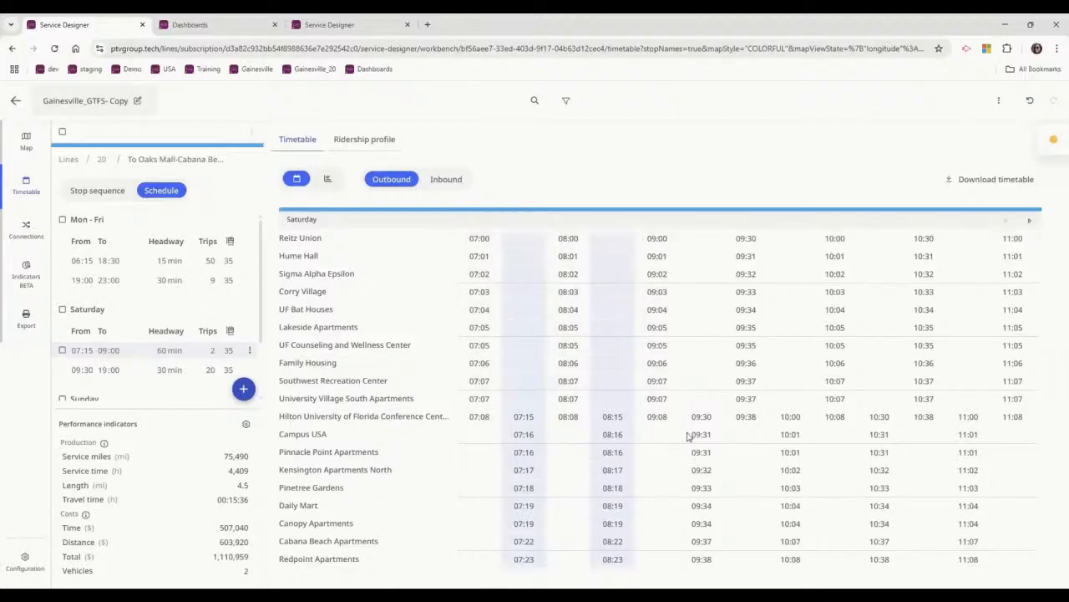
pyautogui.click(248, 370)
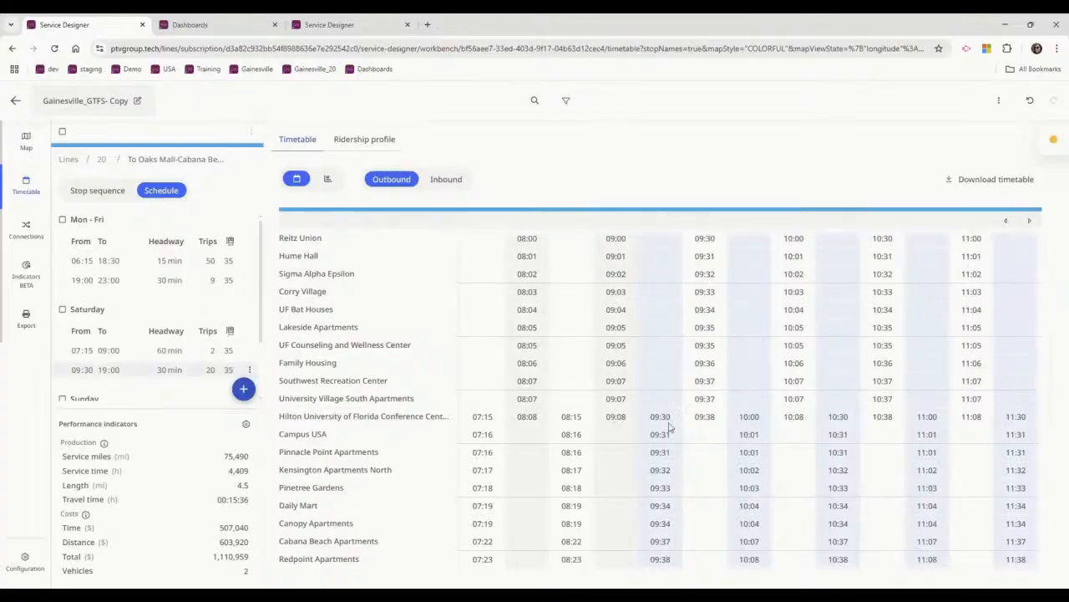
pyautogui.scroll(-2, 142, 334)
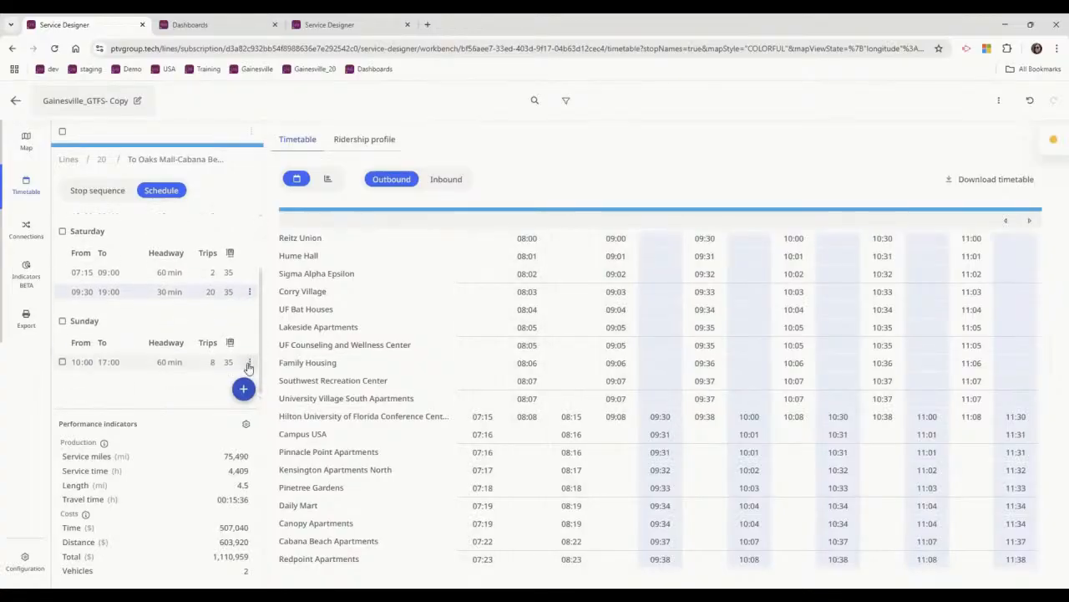
# Try starting the Sunday service of the A To Oaks Mall-Cabana Beach route at 10:15.
pyautogui.click(249, 363)
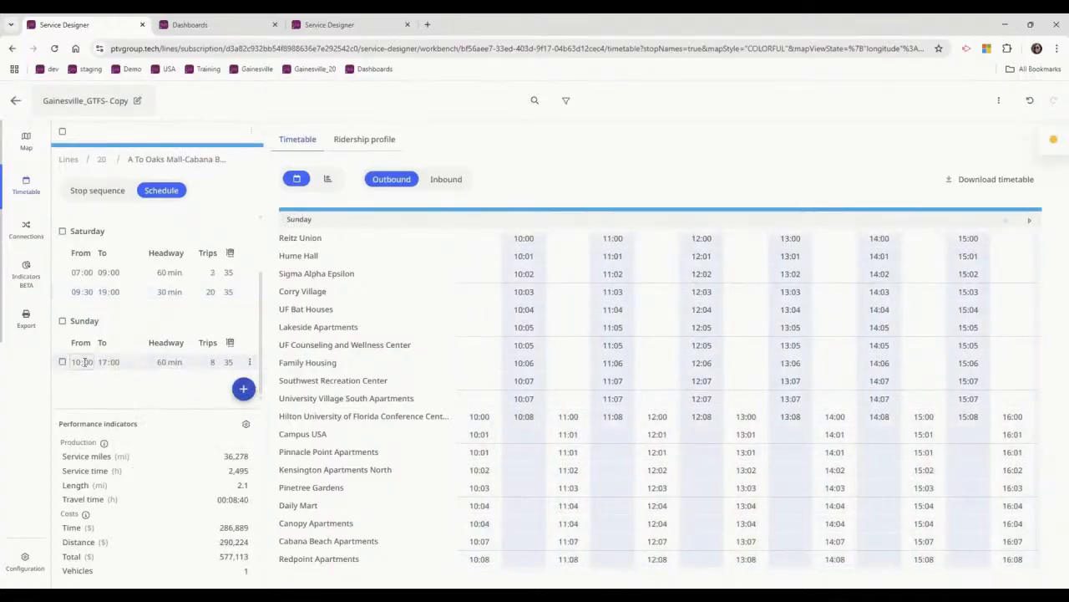
pyautogui.click(90, 363)
pyautogui.click(189, 405)
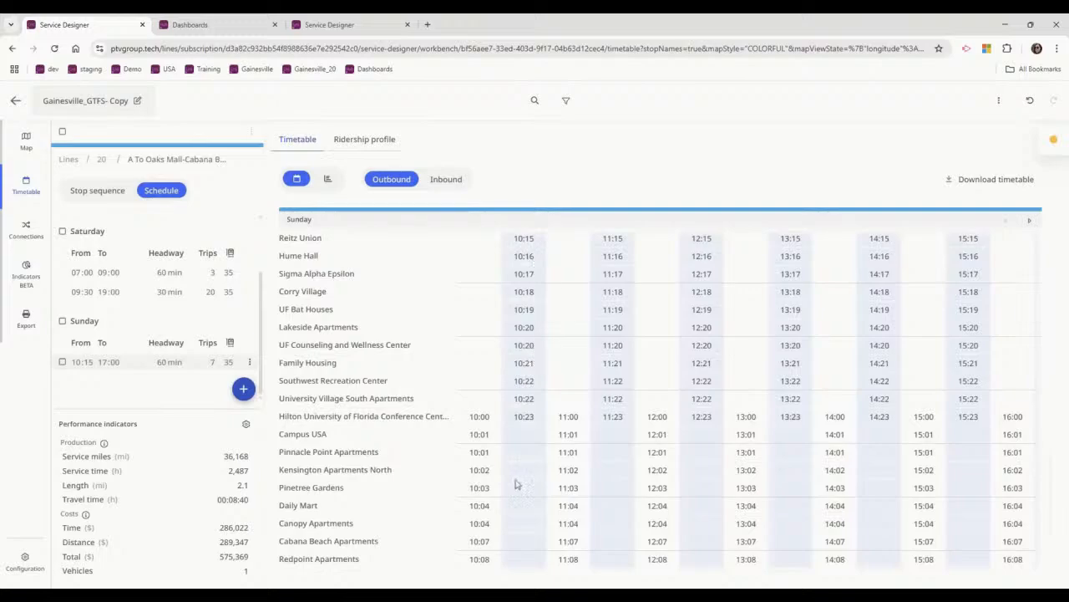
pyautogui.scroll(3, 515, 471)
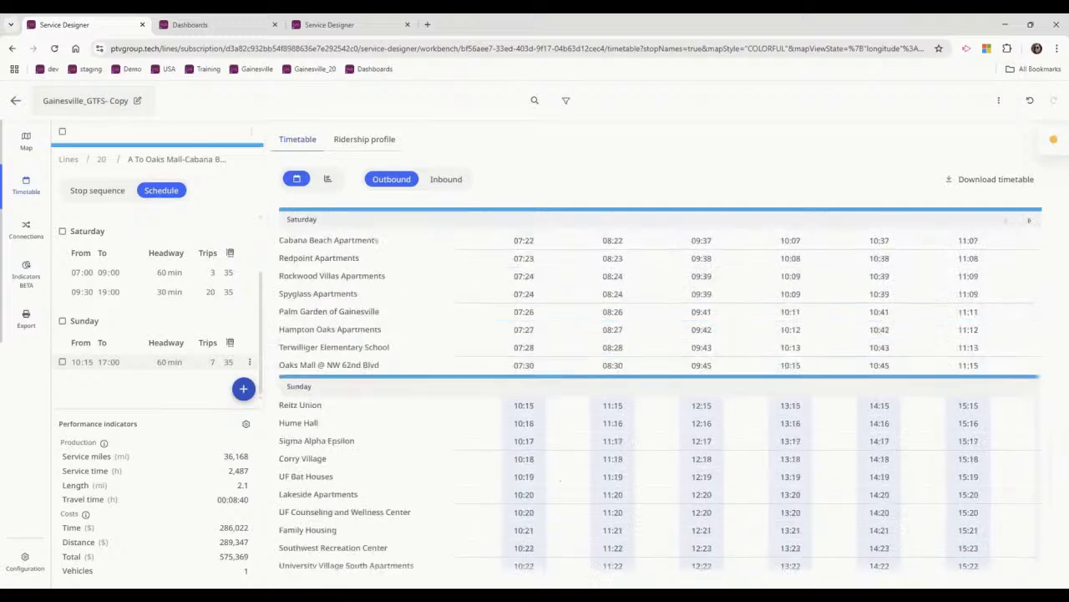
pyautogui.click(249, 362)
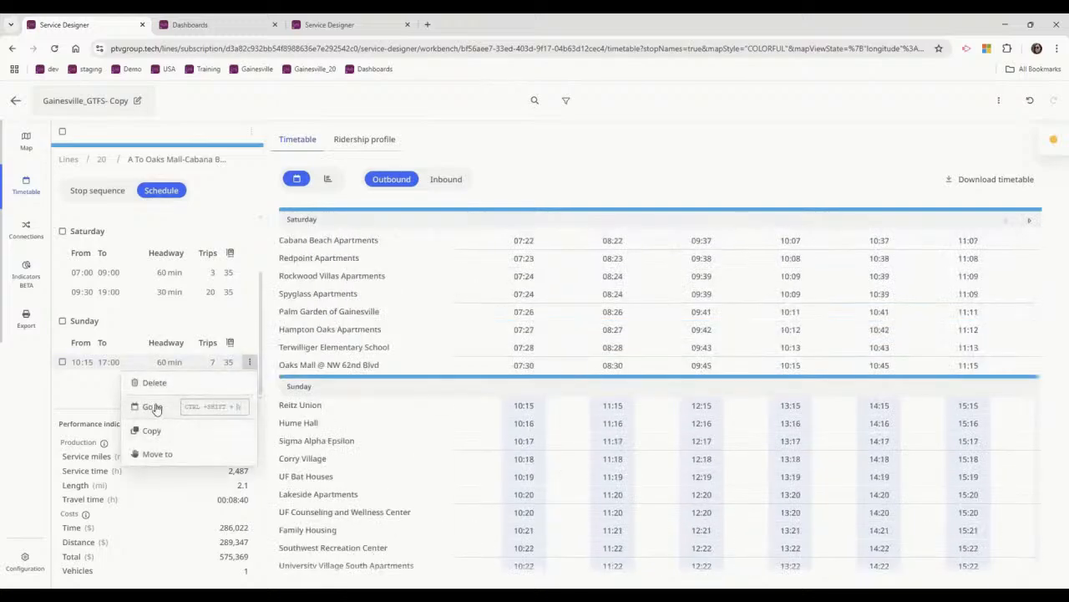
# Set the Sunday service of To Oaks Mall-Cabana Beach to start at 10:15, and open the inbound A To Reitz Union route.
pyautogui.scroll(-2, 648, 432)
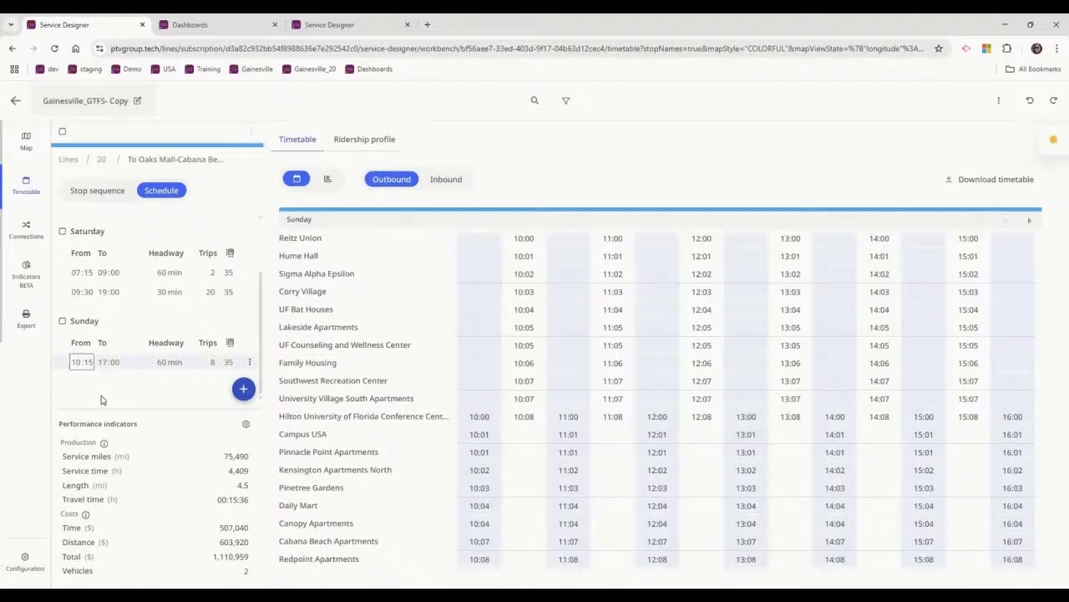
pyautogui.click(101, 397)
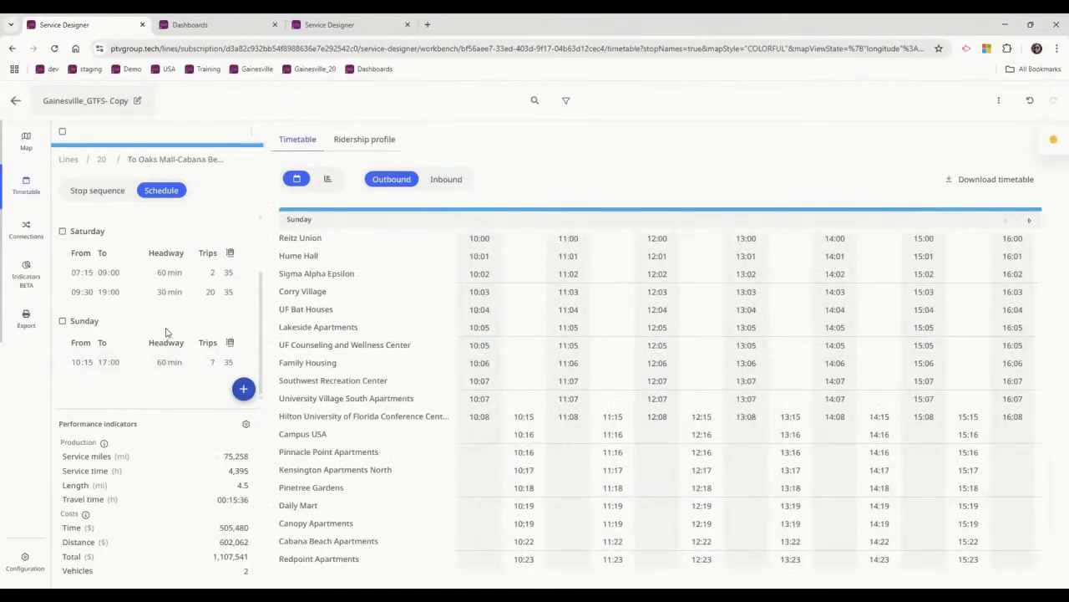
pyautogui.click(102, 160)
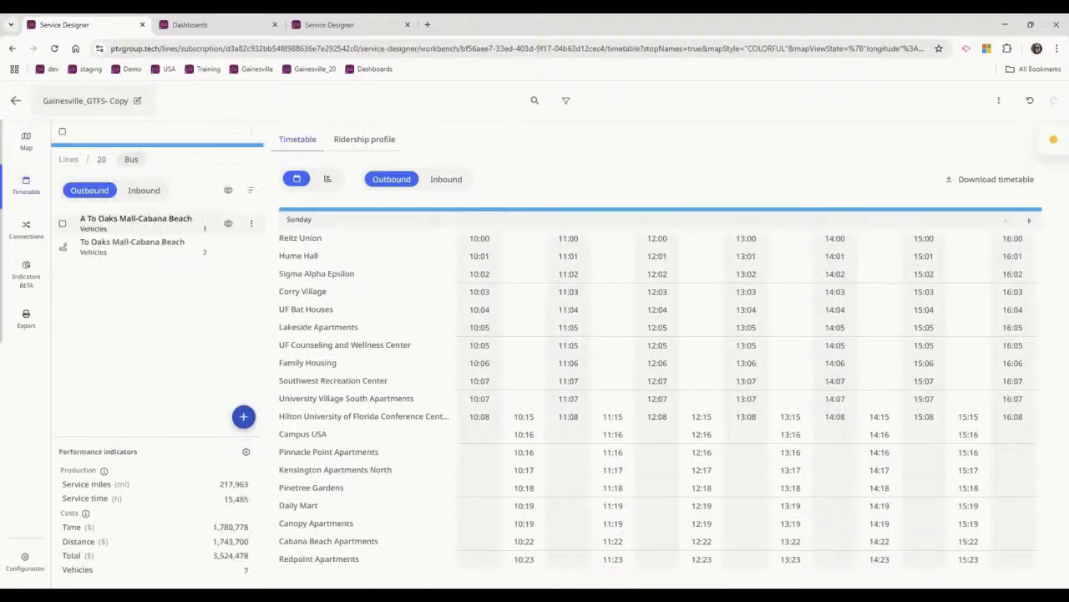
pyautogui.click(144, 191)
pyautogui.click(132, 219)
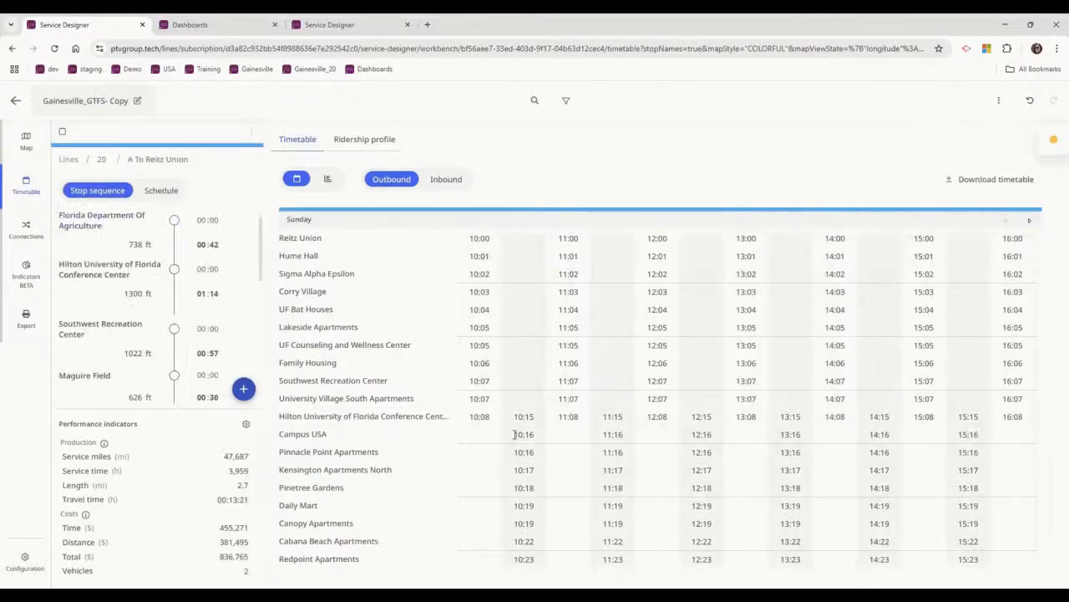
# Start a scenario comparison for Gainesville_GTFS- Copy and return to line 20's inbound routes.
pyautogui.click(999, 101)
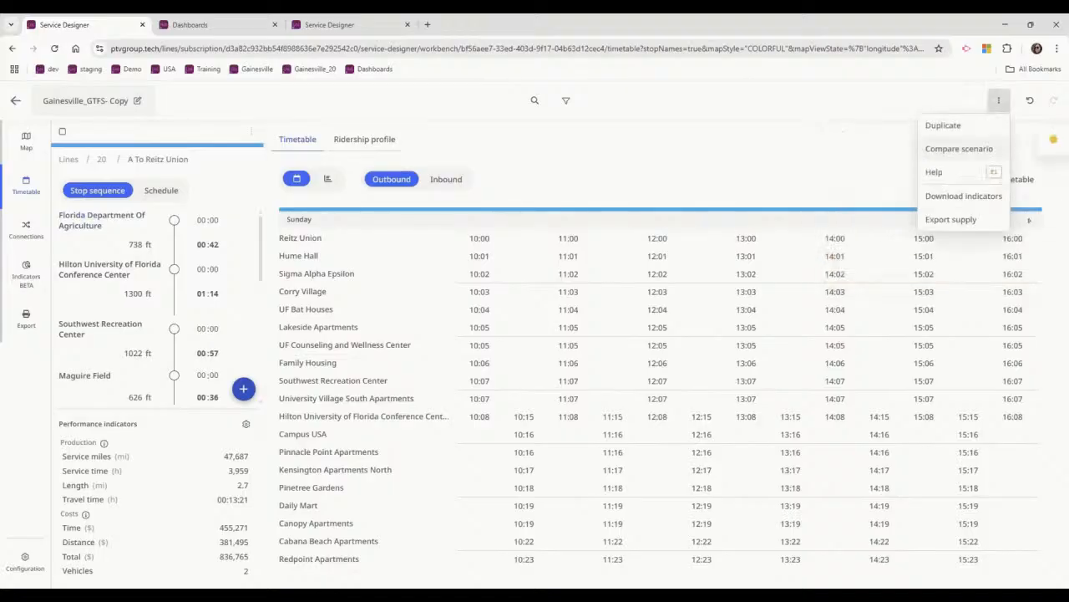
pyautogui.click(958, 151)
pyautogui.click(622, 352)
pyautogui.click(514, 450)
pyautogui.click(447, 400)
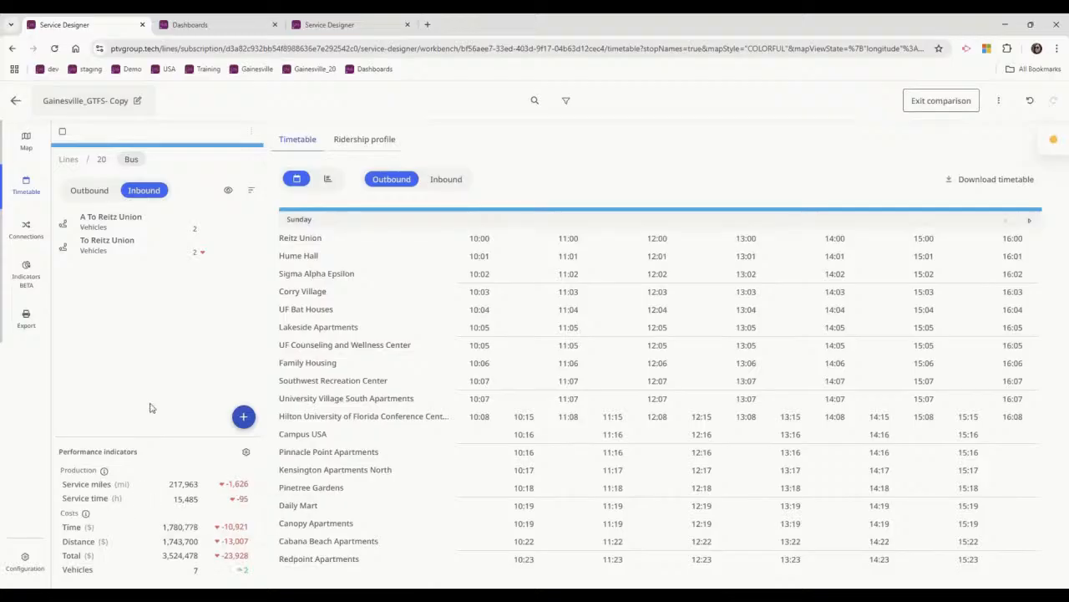
# Examine line 20's operational cost indicators in the comparison, and check the schedule of the inbound A To Reitz Union route.
pyautogui.click(28, 281)
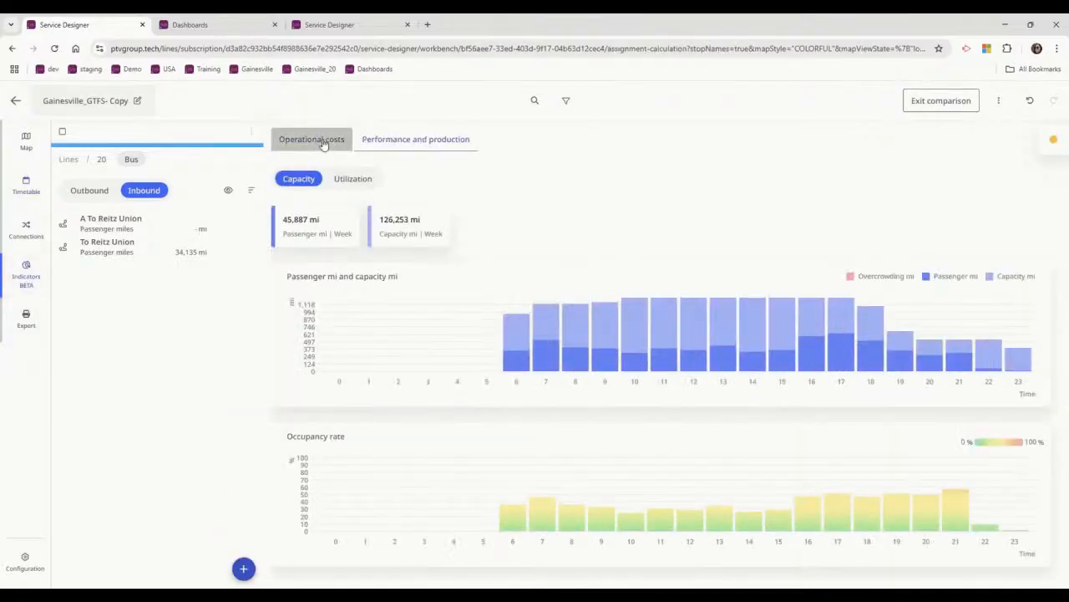
pyautogui.click(322, 141)
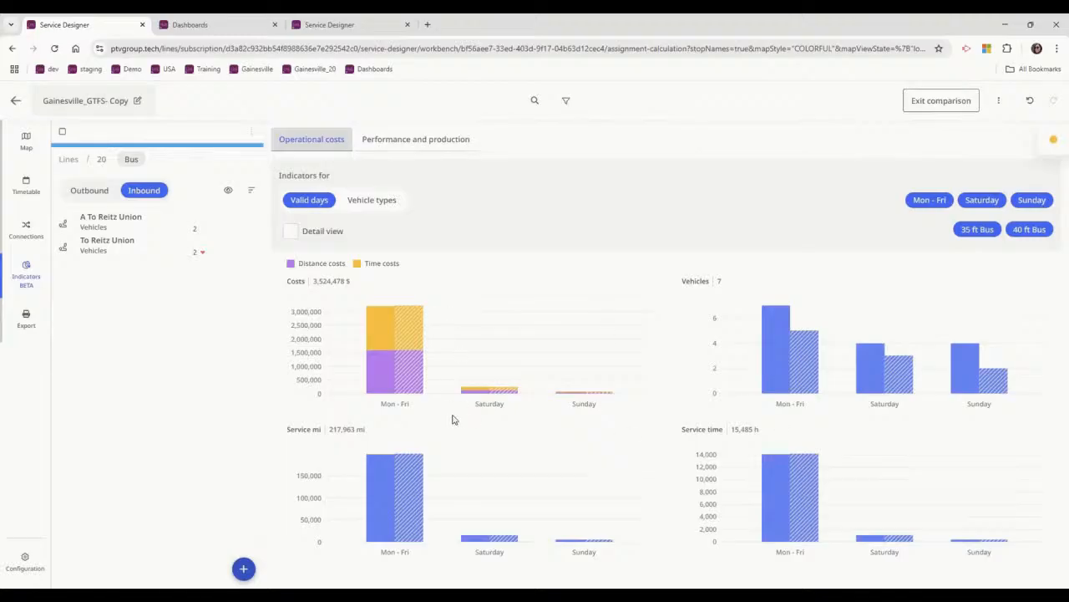
pyautogui.moveTo(409, 352)
pyautogui.click(110, 219)
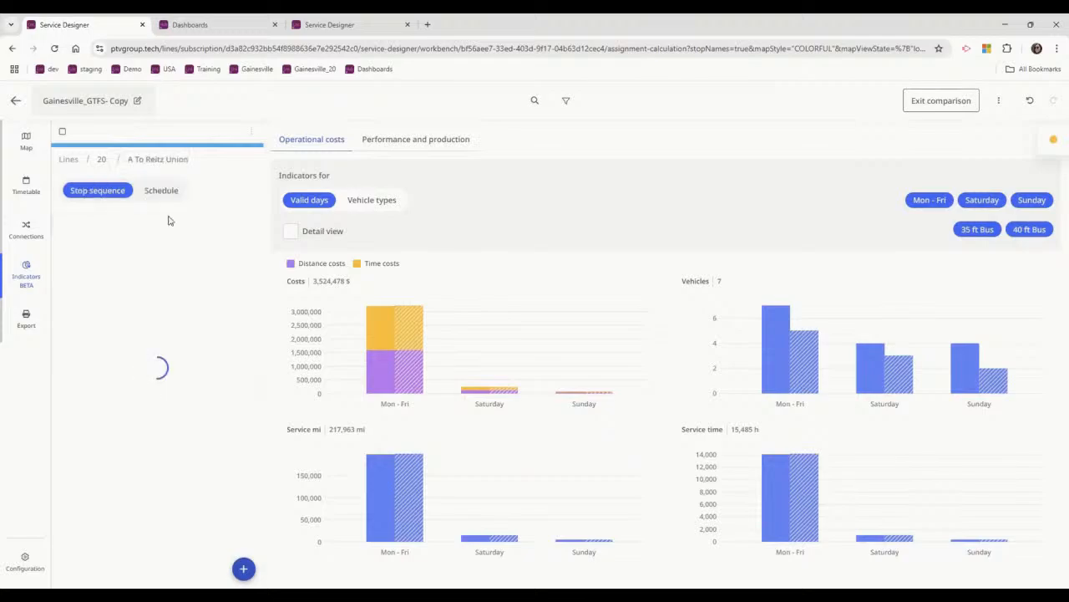
pyautogui.click(161, 191)
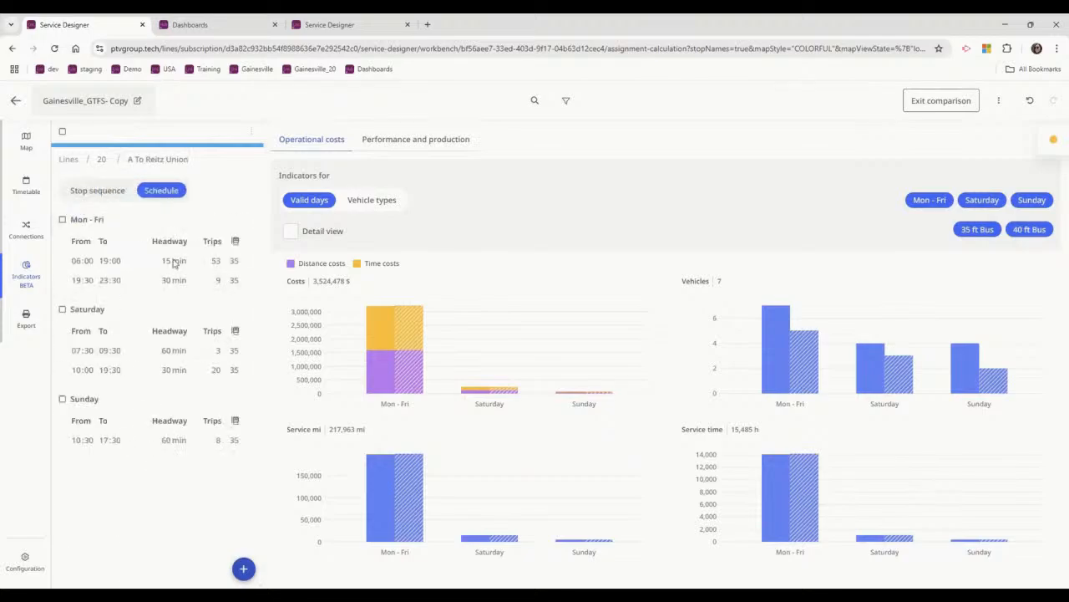
# Return to line 20 on the map and set the inbound To Reitz Union route's Mon - Fri 06:00 to 19:00 headway to 30 min.
pyautogui.click(27, 154)
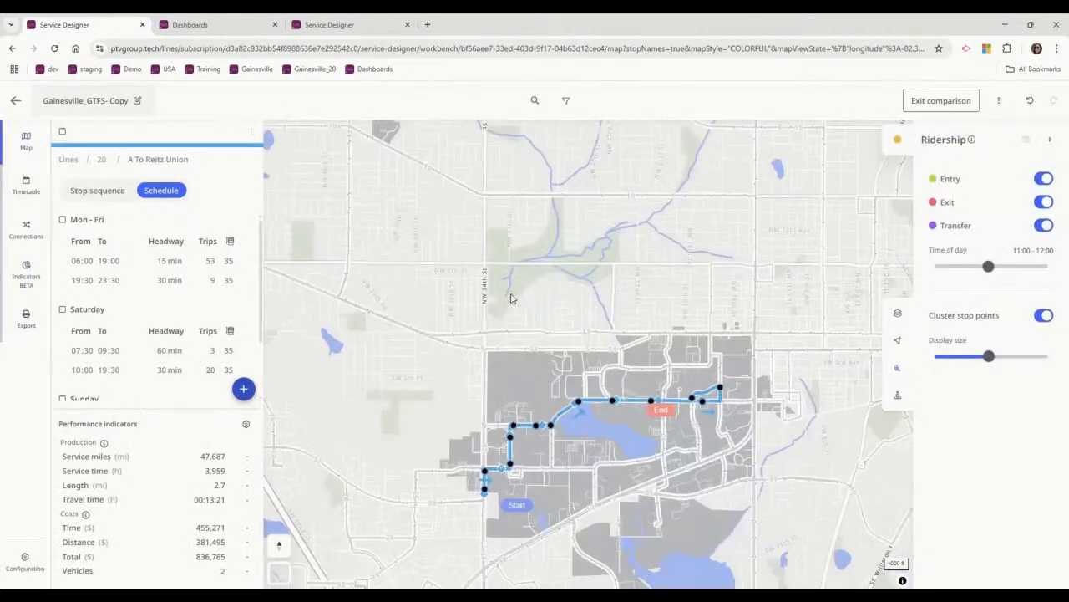
pyautogui.click(103, 160)
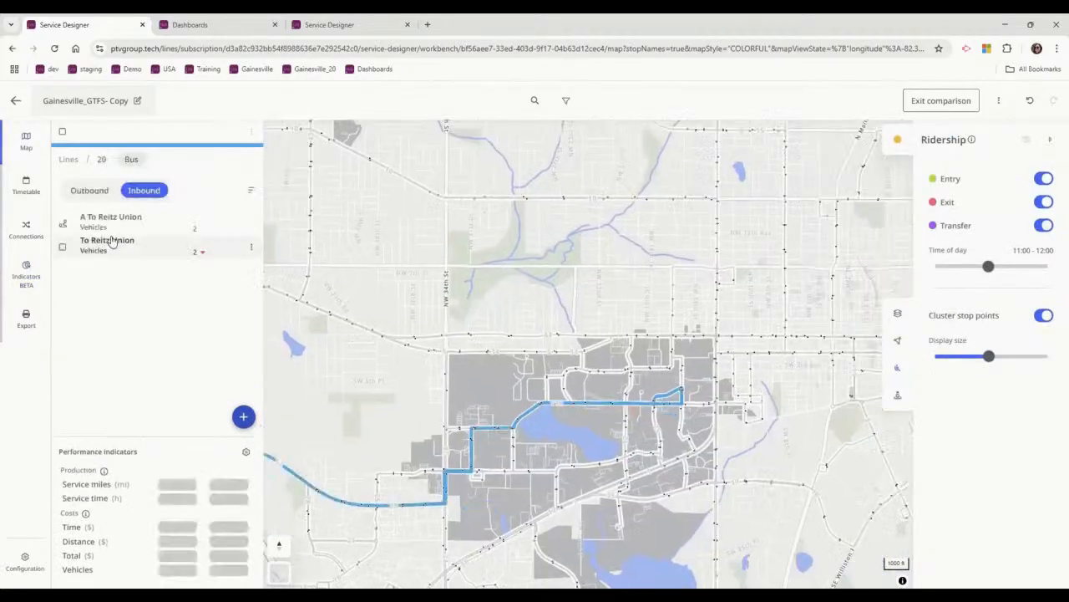
pyautogui.click(117, 224)
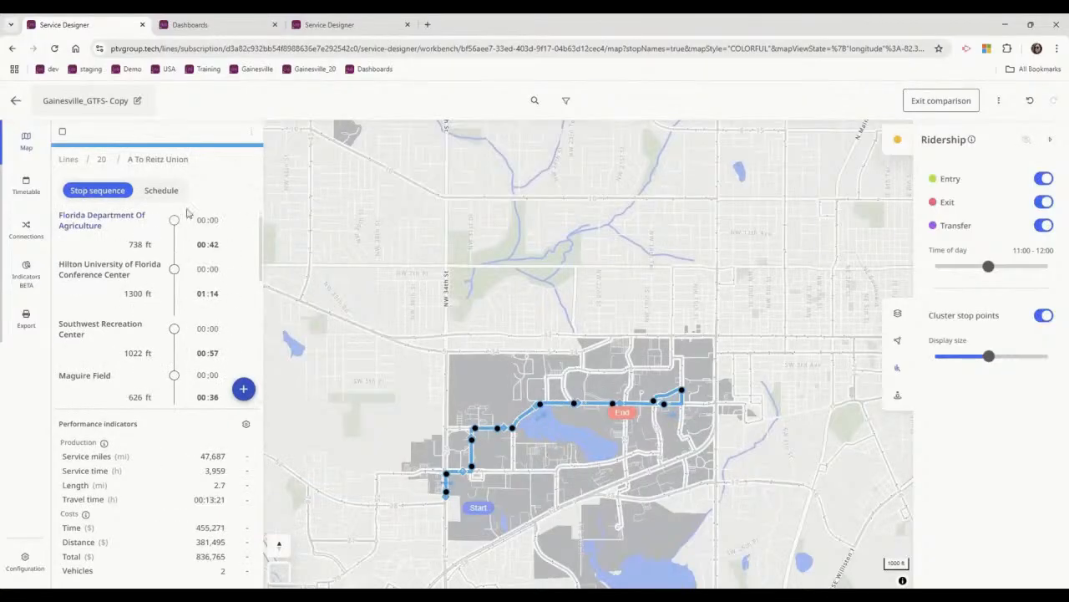
pyautogui.moveTo(540, 280); pyautogui.dragTo(563, 275)
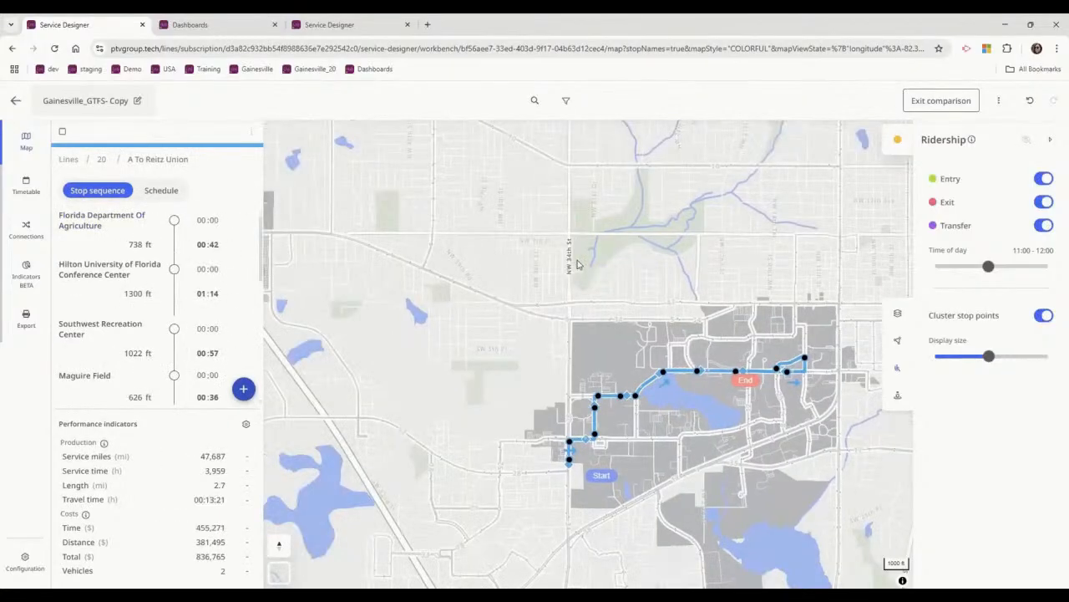
pyautogui.click(101, 159)
pyautogui.click(98, 261)
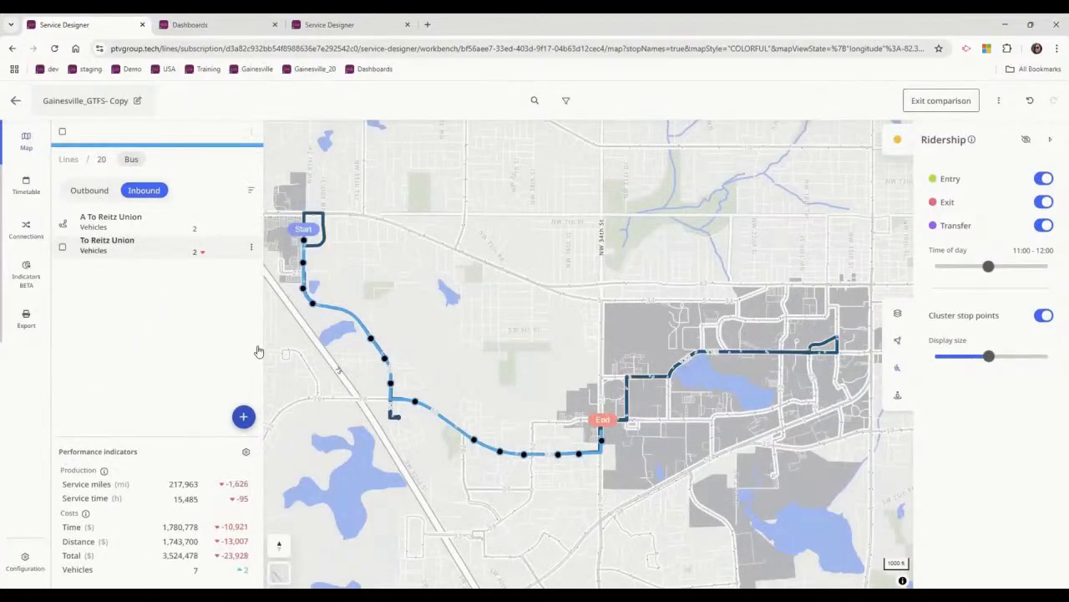
pyautogui.click(161, 262)
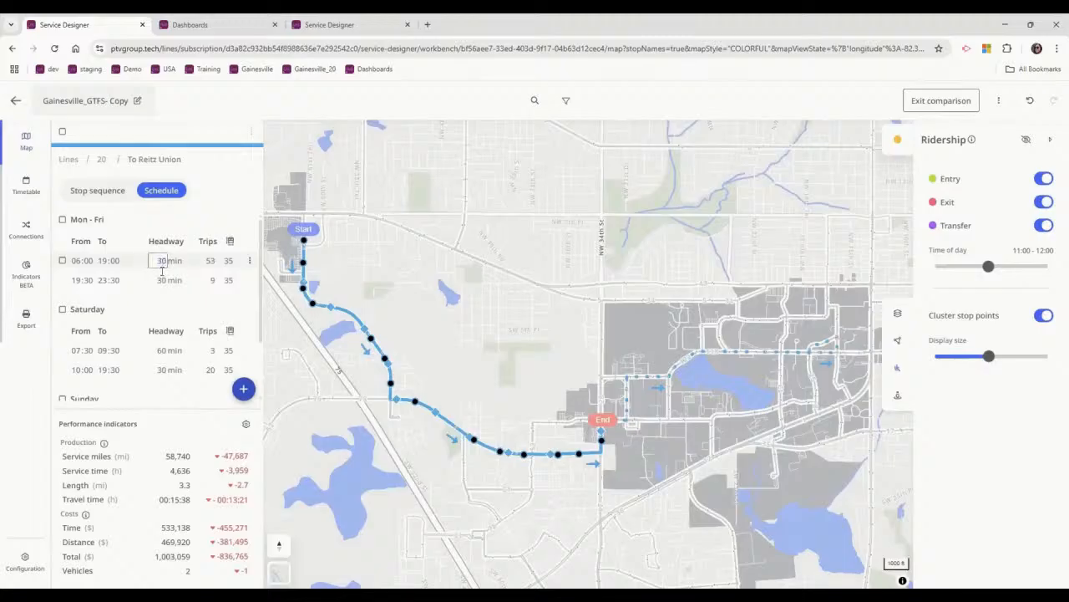
pyautogui.click(100, 163)
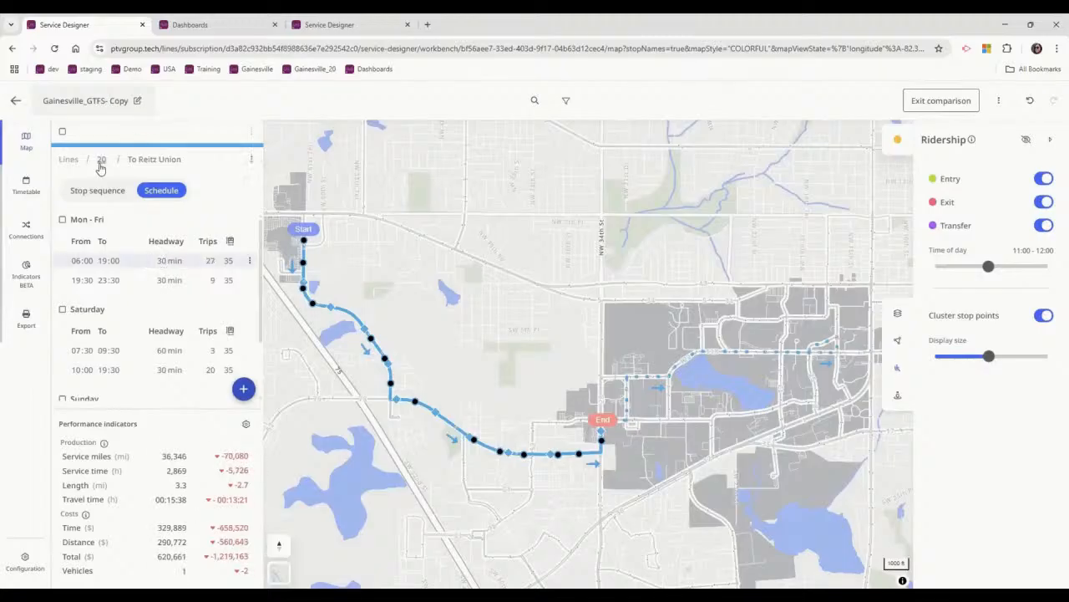
# Set the Mon - Fri 06:15 to 18:30 headway of the outbound To Oaks Mall-Cabana Beach route to 30 min.
pyautogui.click(99, 166)
pyautogui.click(93, 190)
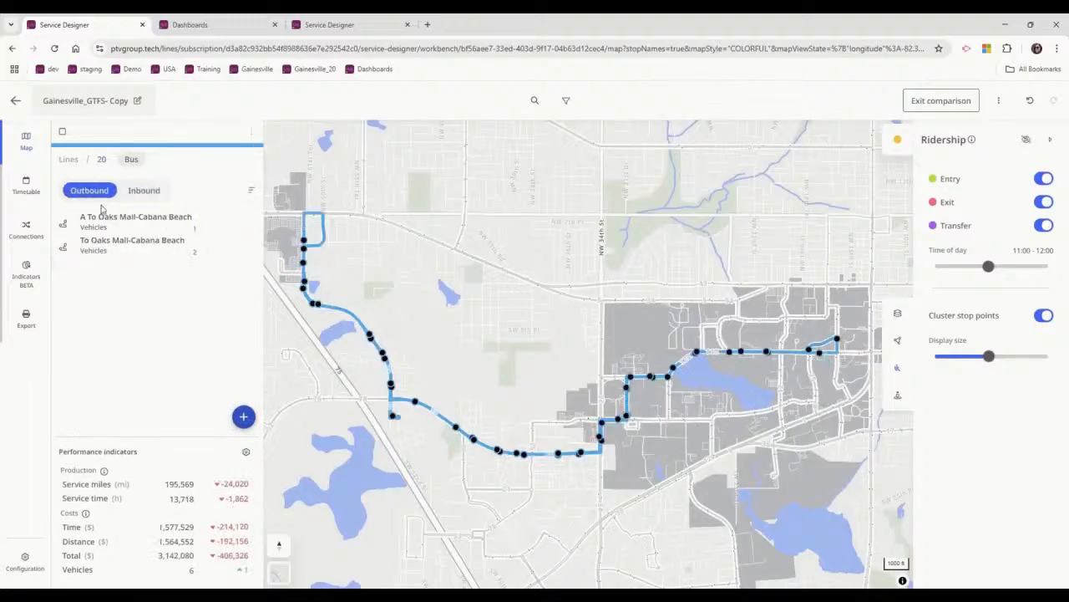
pyautogui.click(105, 247)
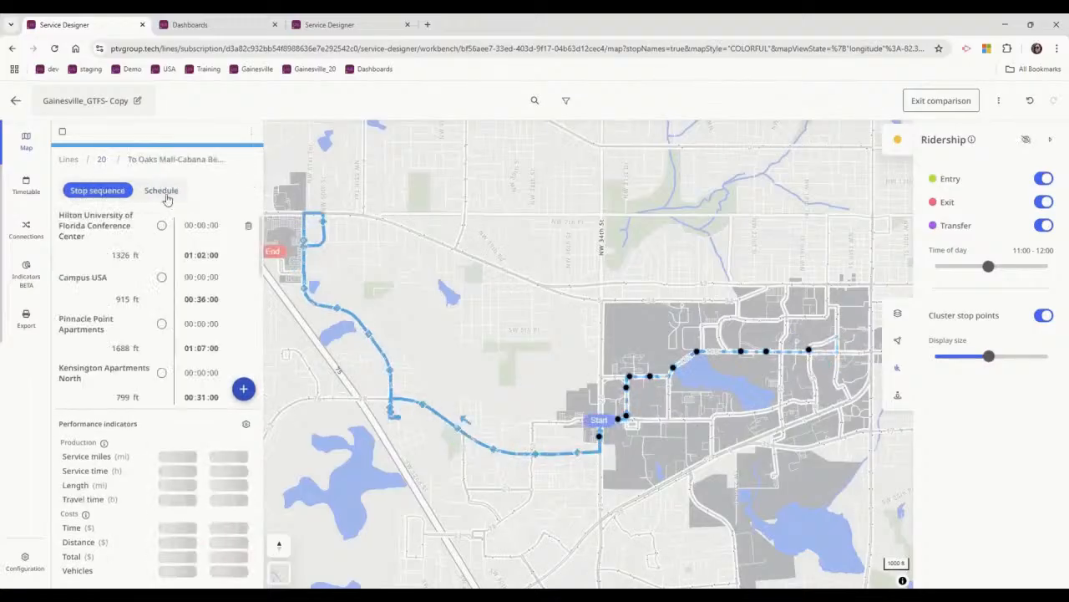
pyautogui.click(161, 260)
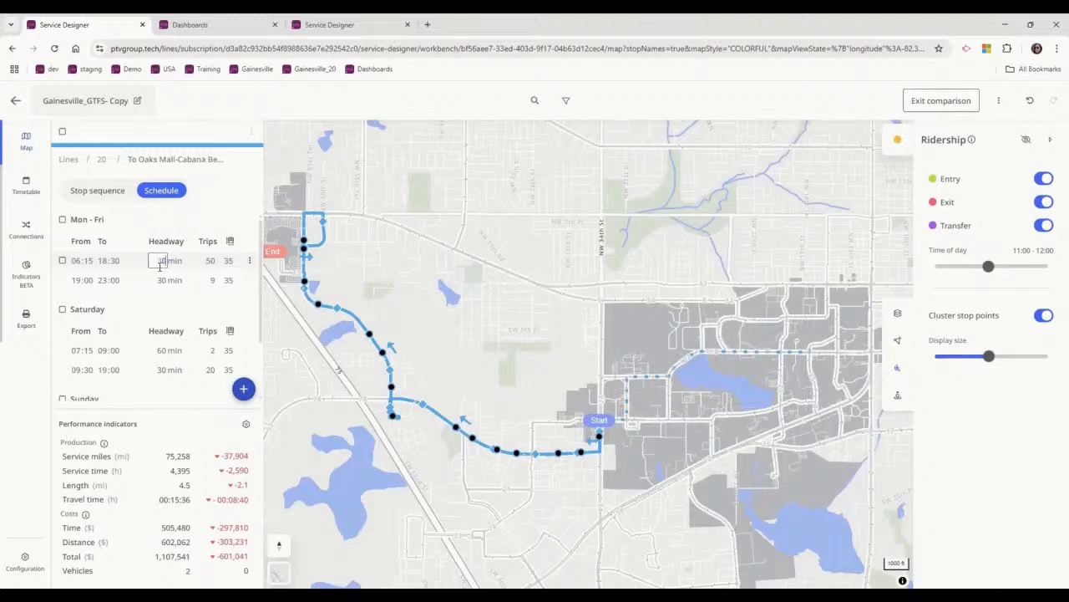
pyautogui.write('30')
pyautogui.click(177, 218)
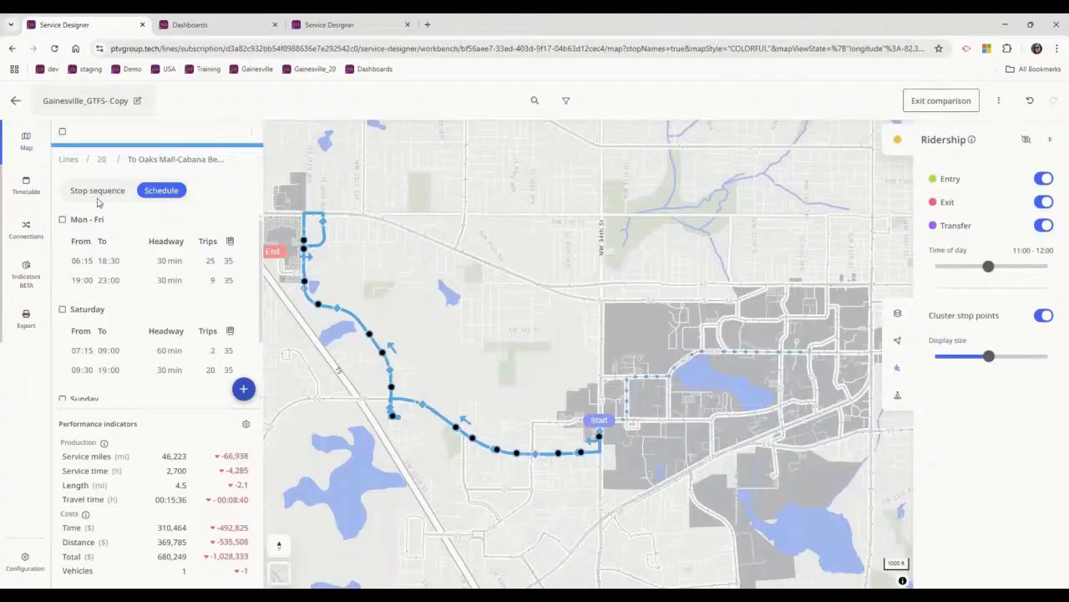
# Change the vehicle type of the outbound A To Oaks Mall-Cabana Beach route's Mon - Fri and Saturday services to 40 ft Bus.
pyautogui.click(101, 162)
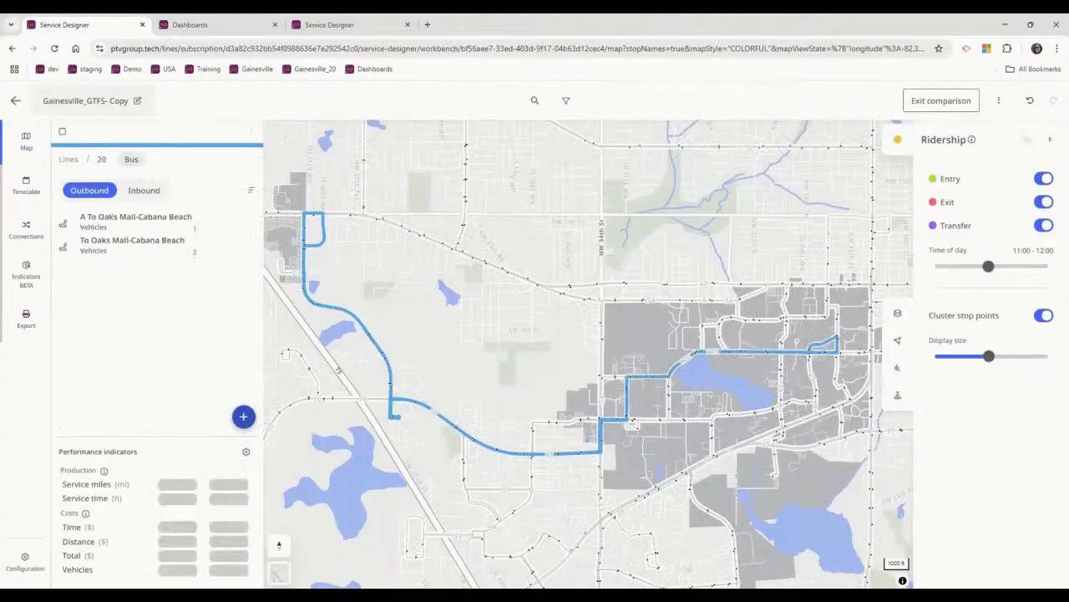
pyautogui.click(125, 221)
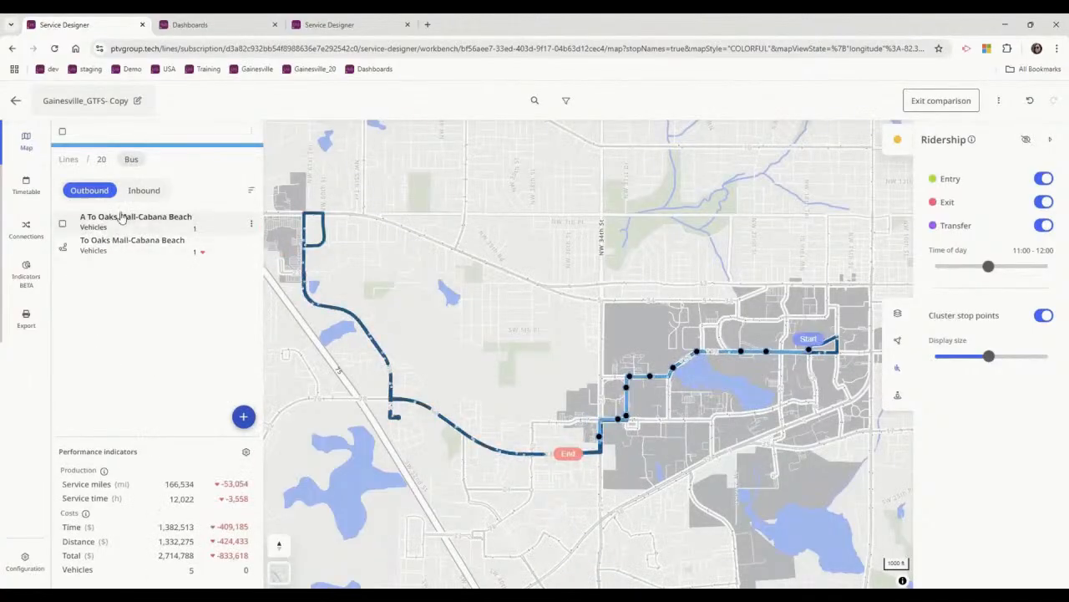
pyautogui.click(168, 194)
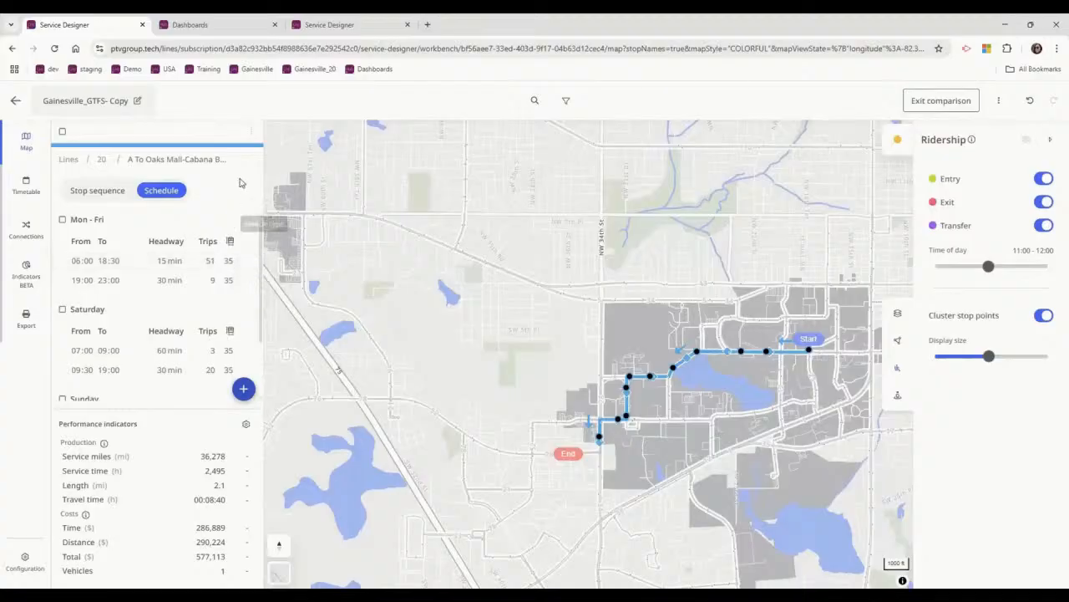
pyautogui.click(62, 219)
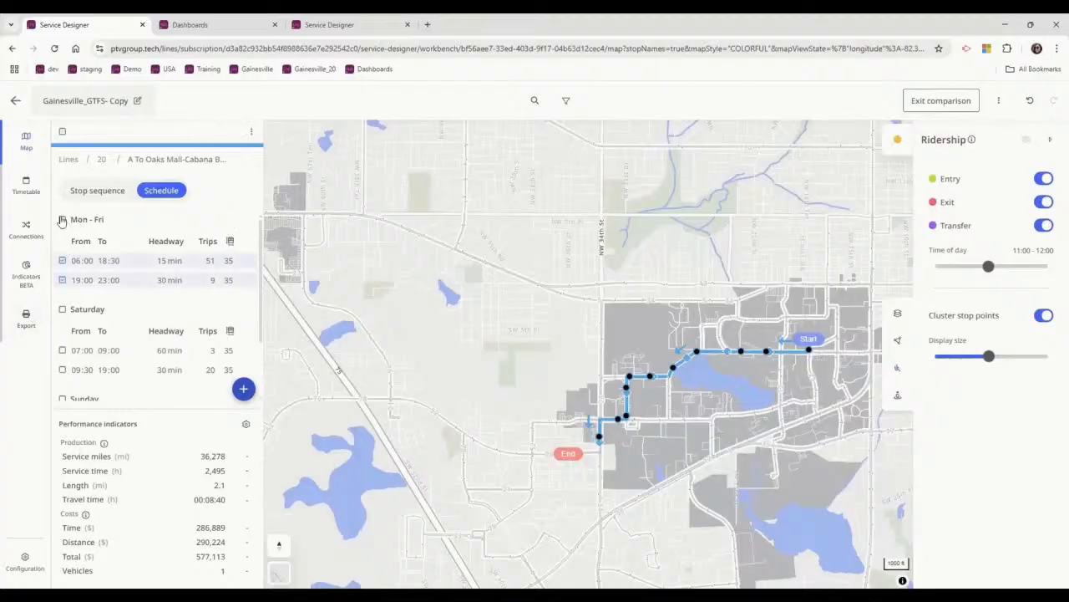
pyautogui.click(63, 310)
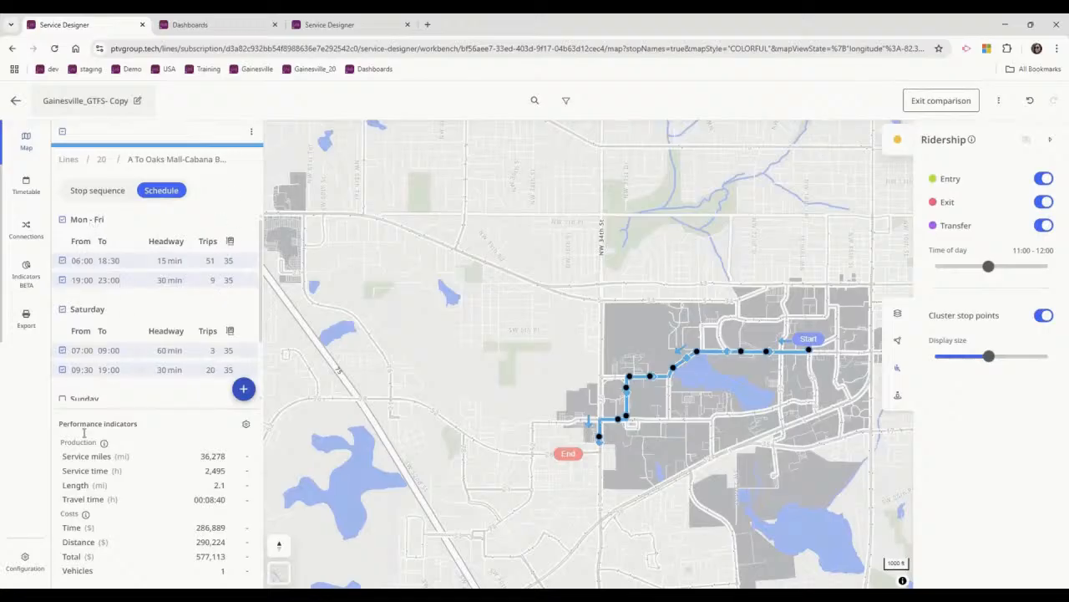
pyautogui.click(251, 135)
pyautogui.click(214, 228)
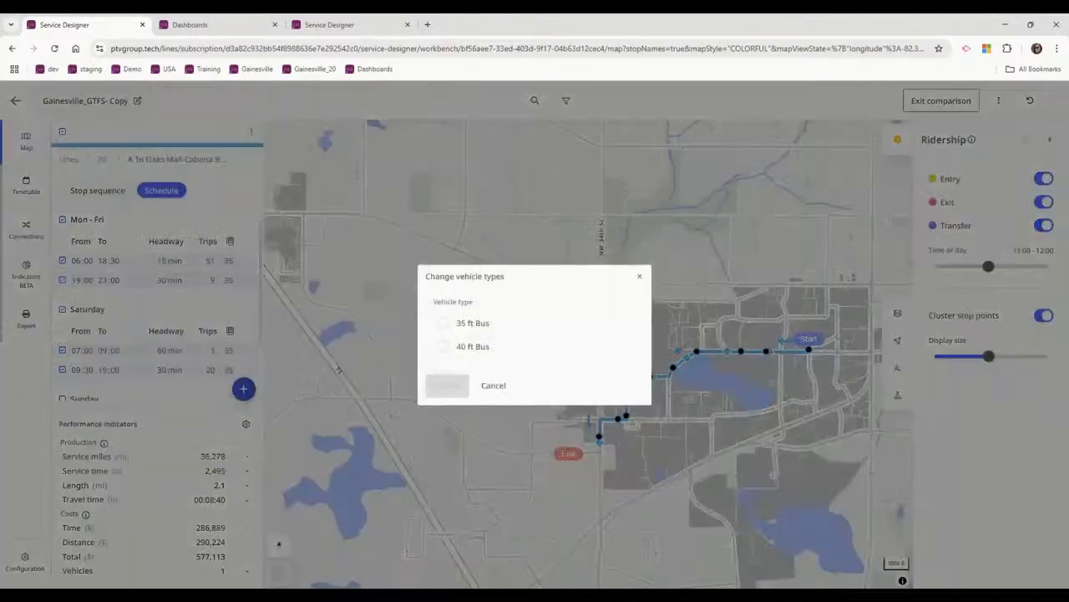
pyautogui.click(443, 349)
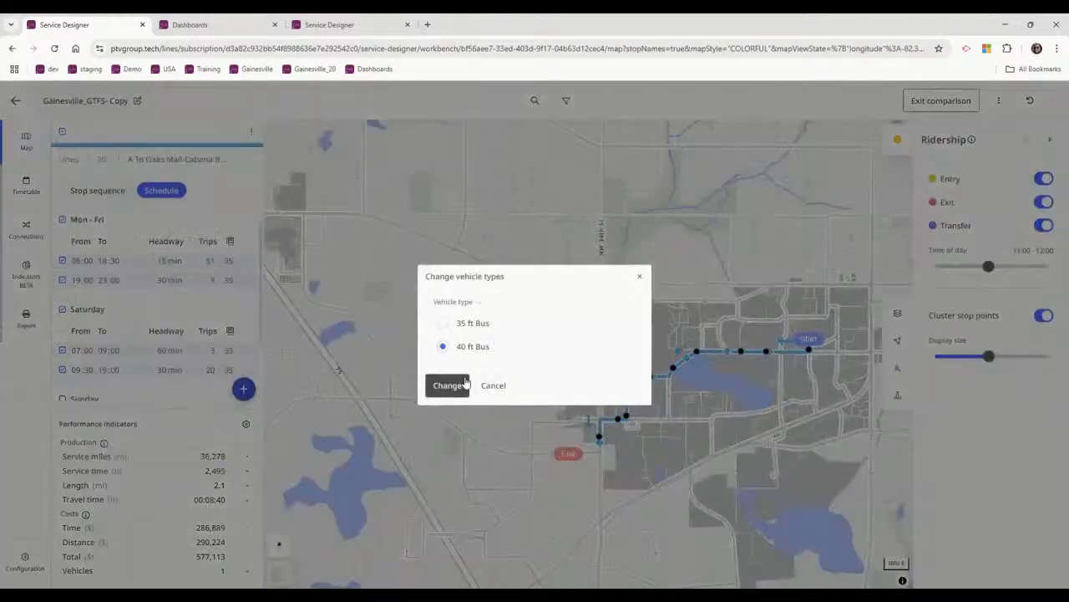
pyautogui.click(448, 391)
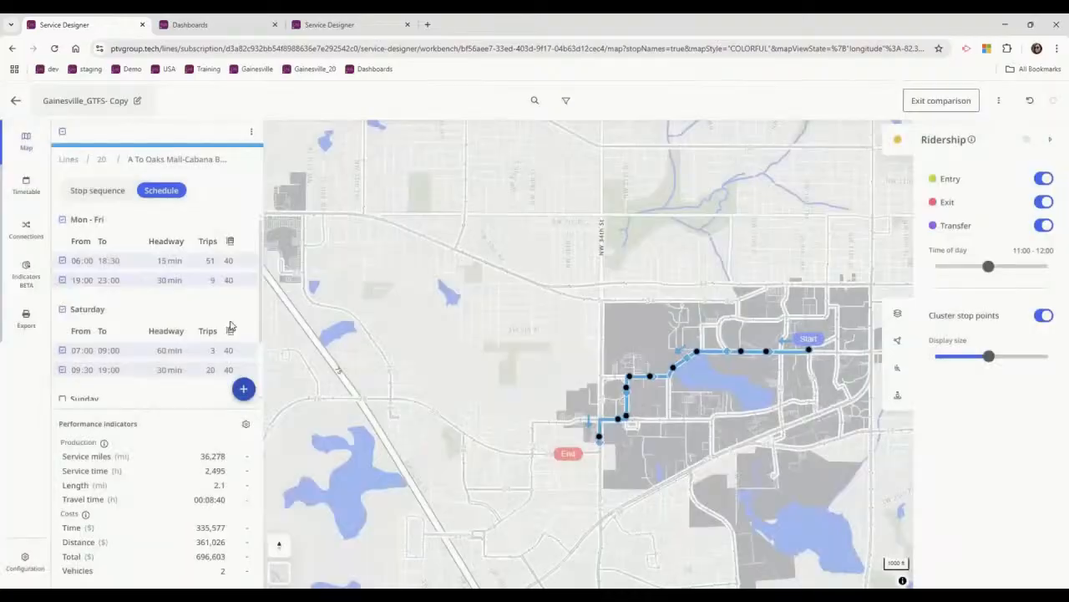
# Change the inbound A To Reitz Union route's Mon - Fri and Saturday services to the 40 ft Bus vehicle type.
pyautogui.click(101, 160)
pyautogui.click(138, 191)
pyautogui.click(114, 219)
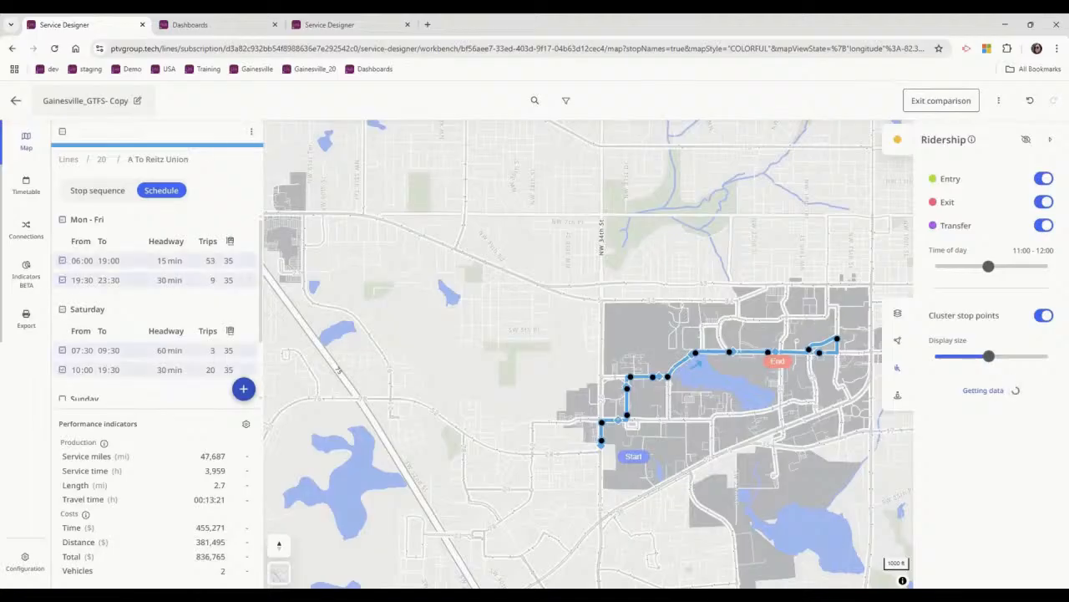
pyautogui.click(252, 132)
pyautogui.click(180, 226)
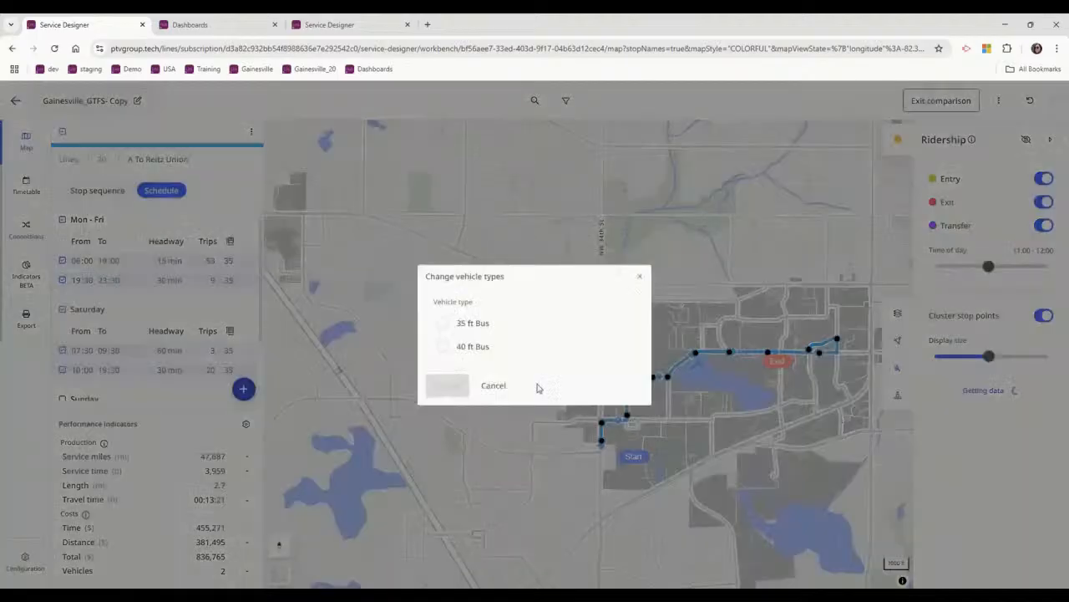
pyautogui.click(459, 353)
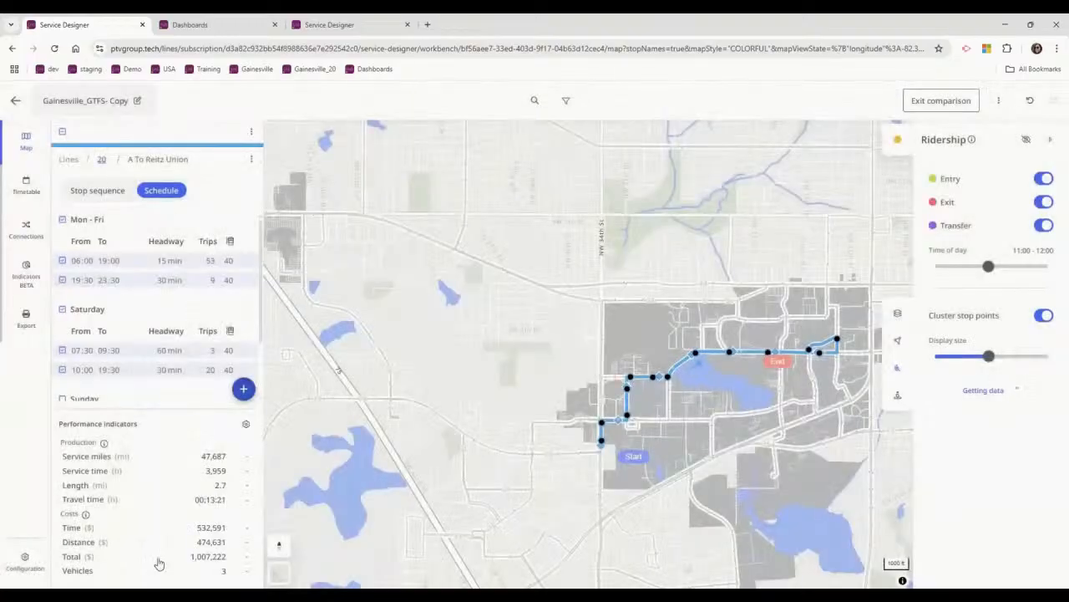
# Compare line 20's costs, vehicles, service miles and service time by vehicle type, with the detail view on, and return to the map.
pyautogui.click(101, 159)
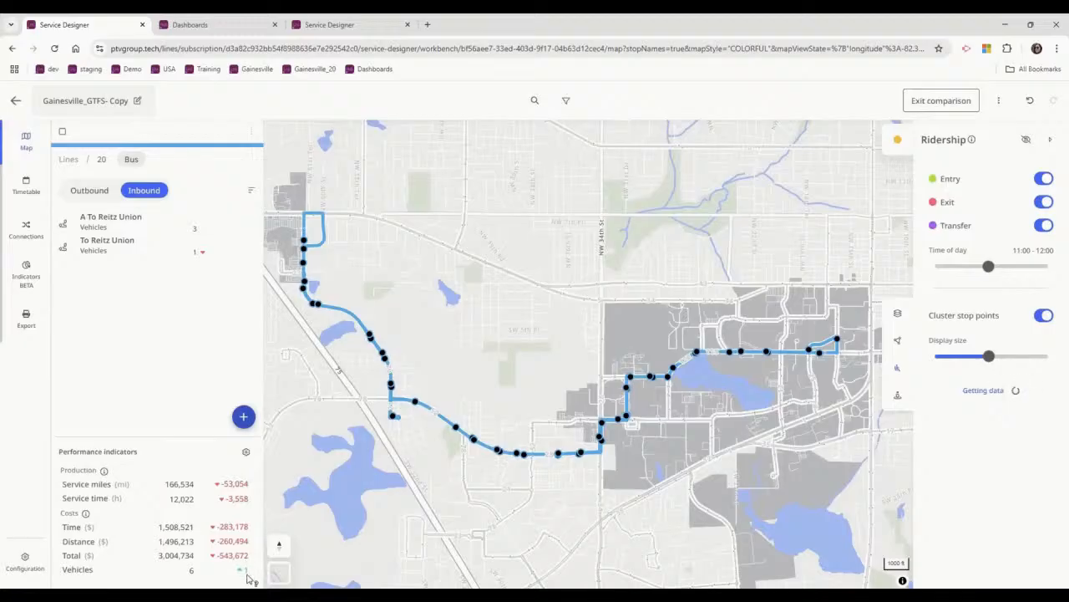
pyautogui.moveTo(243, 575)
pyautogui.click(26, 267)
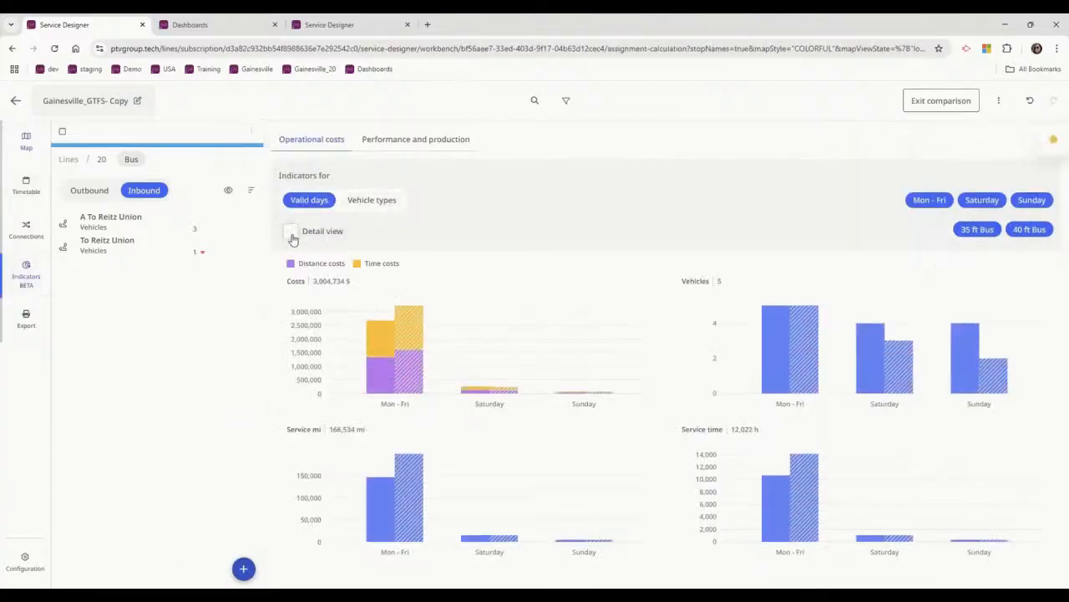
pyautogui.click(378, 203)
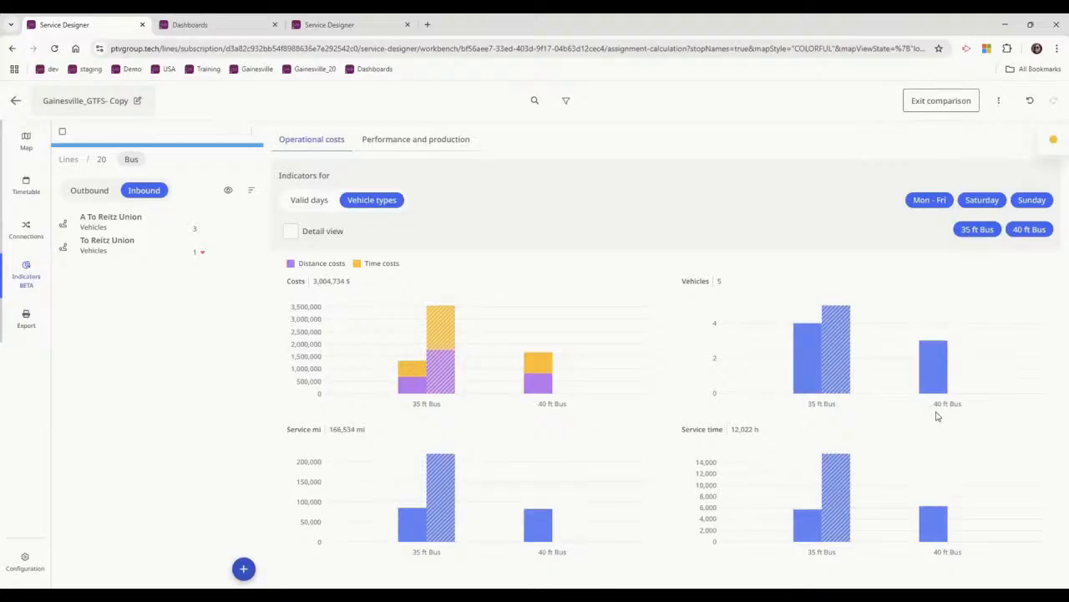
pyautogui.moveTo(941, 386)
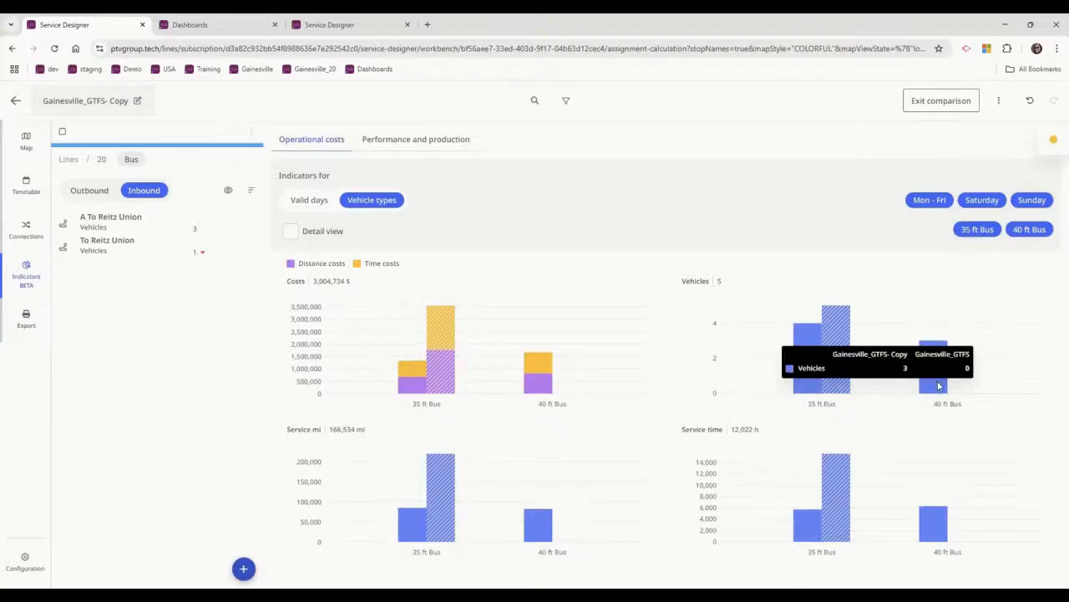
pyautogui.click(288, 232)
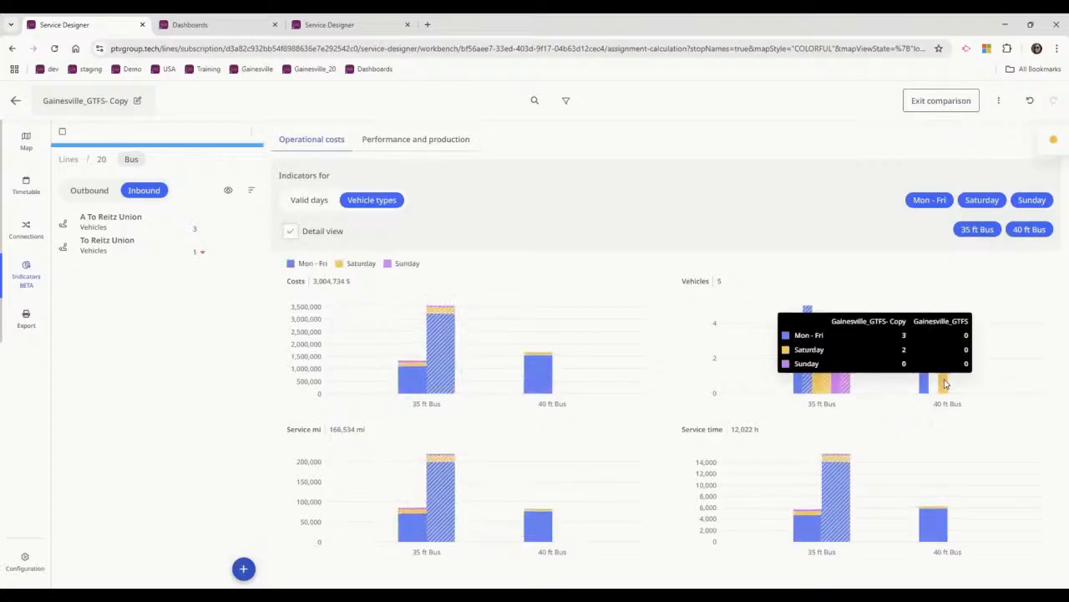
pyautogui.moveTo(928, 380)
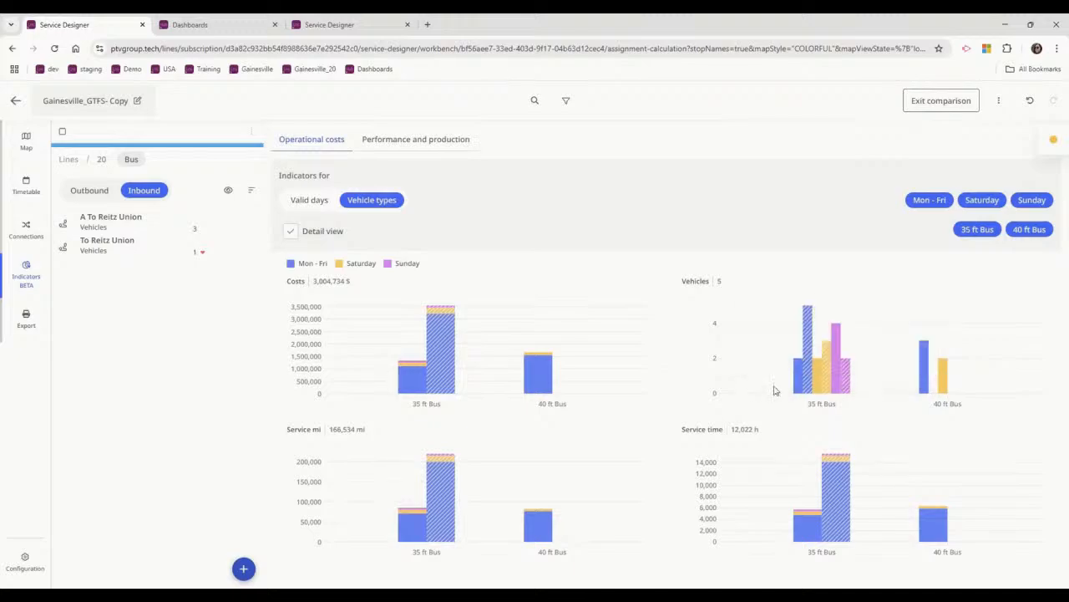
pyautogui.moveTo(449, 387)
pyautogui.moveTo(442, 495)
pyautogui.moveTo(838, 522)
pyautogui.click(22, 143)
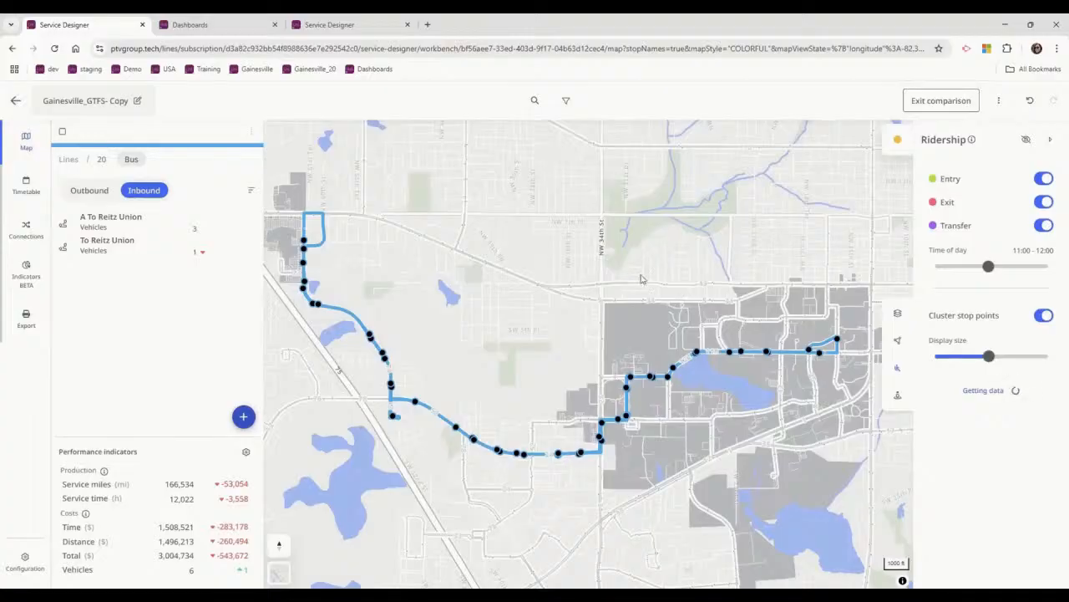
# View line 20's capacity indicators in Gainesville_GTFS- 20, and open its Performance and production indicators in Gainesville_GTFS- Copy.
pyautogui.click(331, 24)
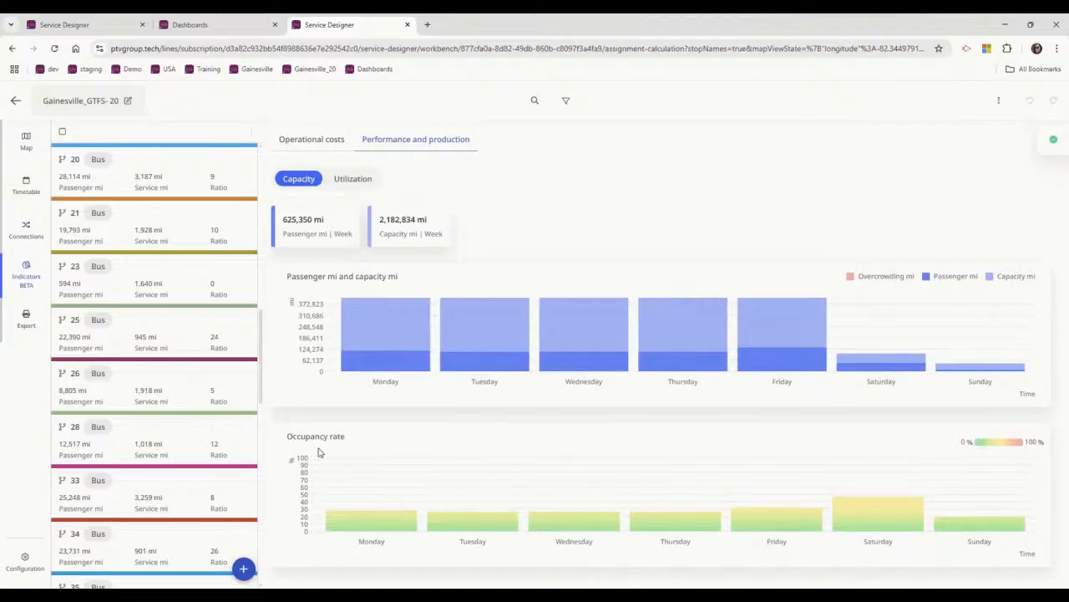
pyautogui.click(80, 24)
pyautogui.click(329, 24)
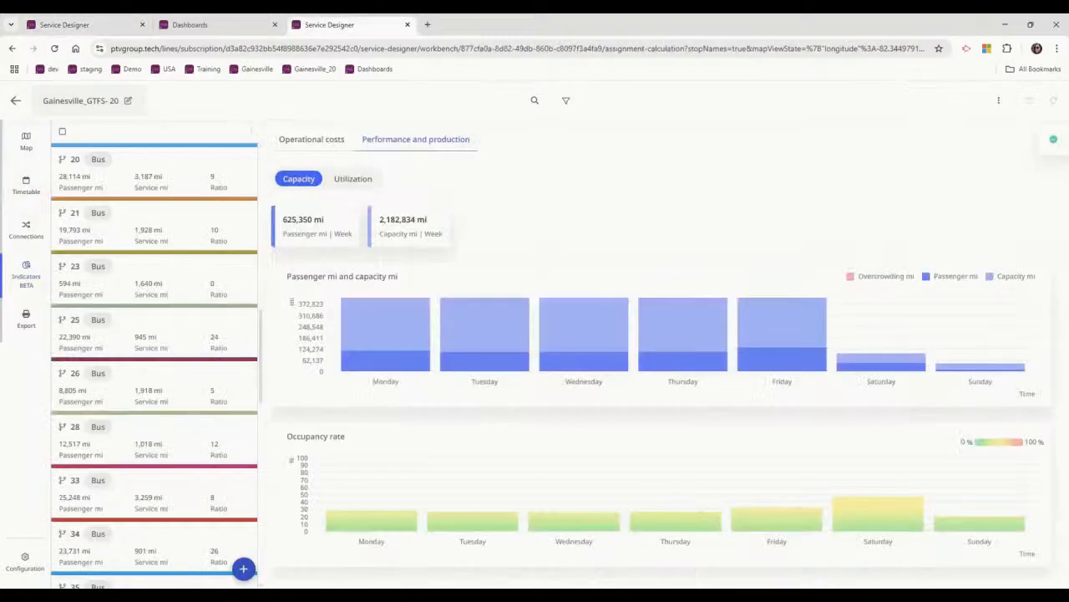
pyautogui.click(150, 174)
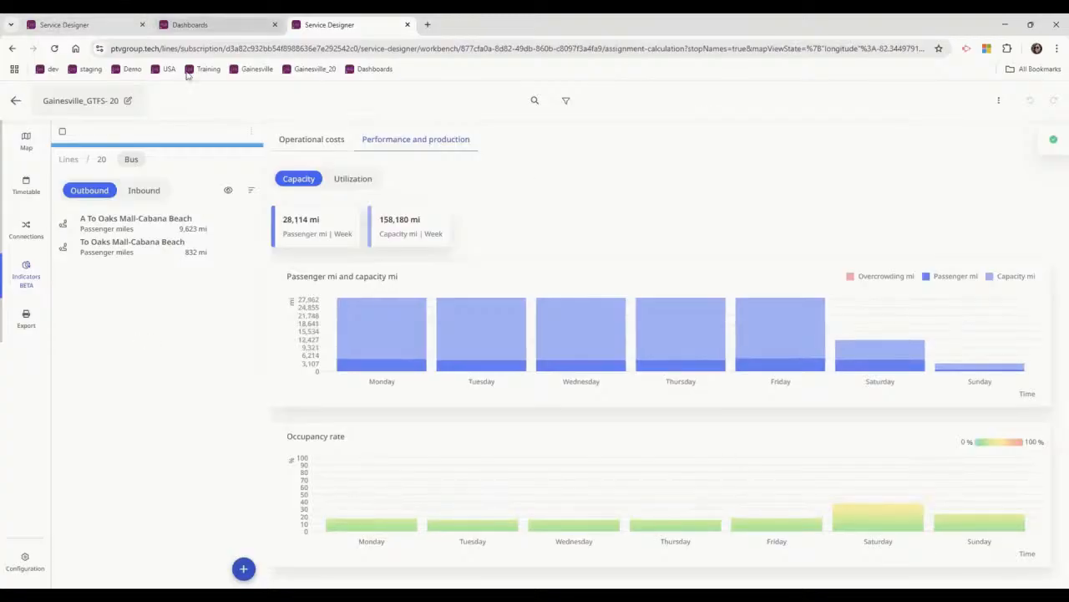
pyautogui.click(89, 24)
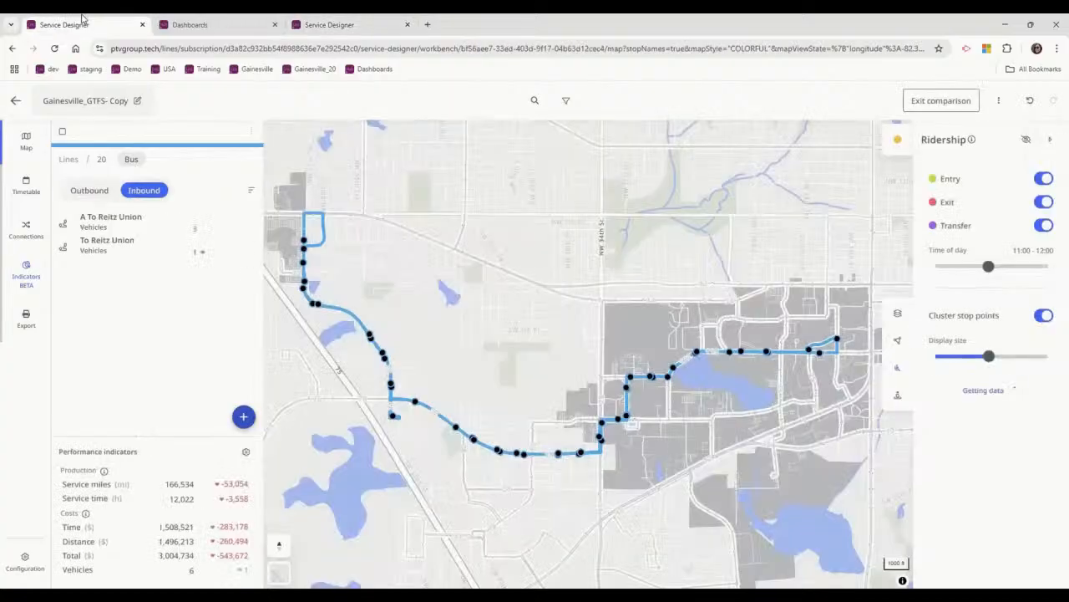
pyautogui.click(26, 271)
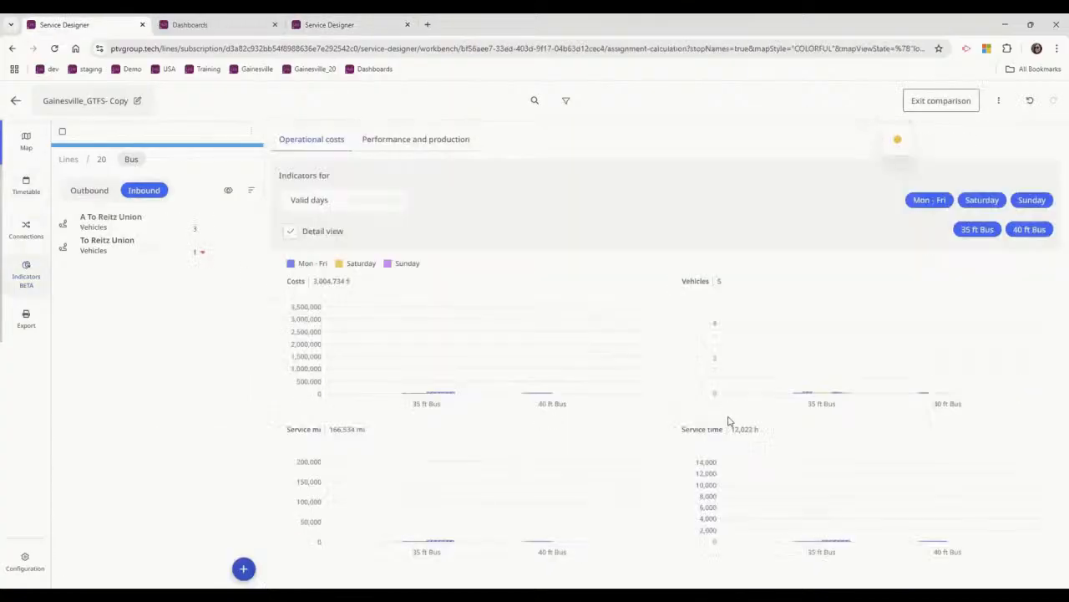
pyautogui.click(413, 138)
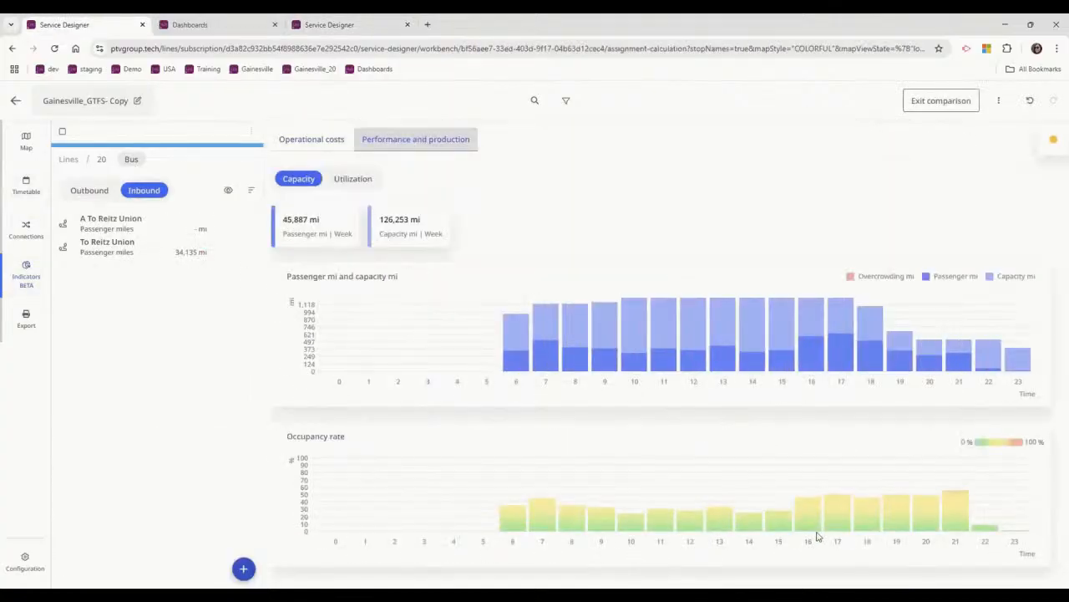
# Compare line 20's capacity and Saturday occupancy as totals per day between Gainesville_GTFS- Copy and Gainesville_GTFS- 20.
pyautogui.click(355, 24)
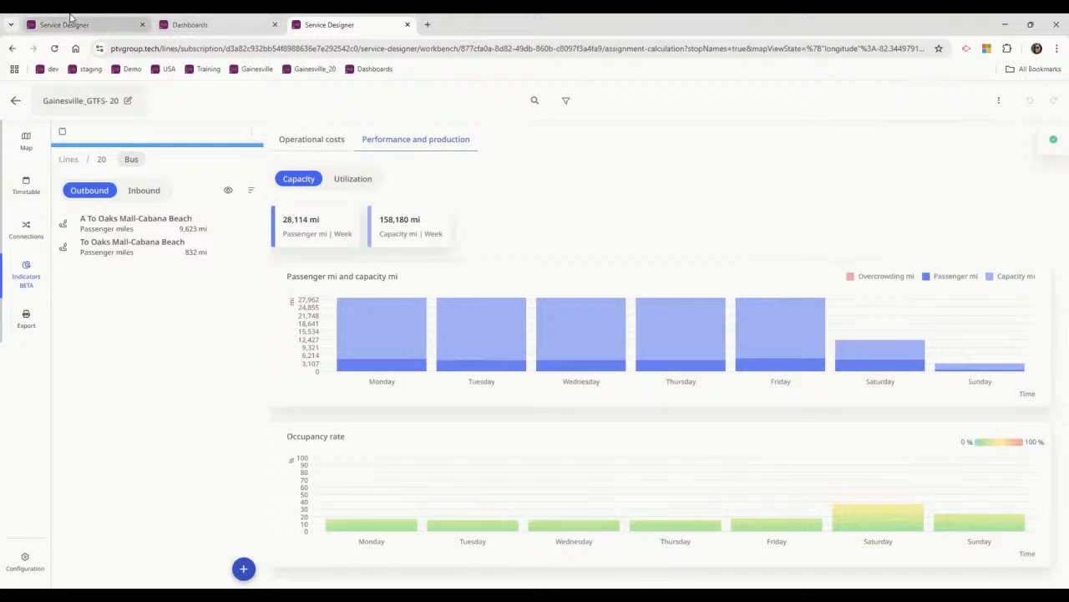
pyautogui.click(72, 21)
pyautogui.moveTo(1046, 142)
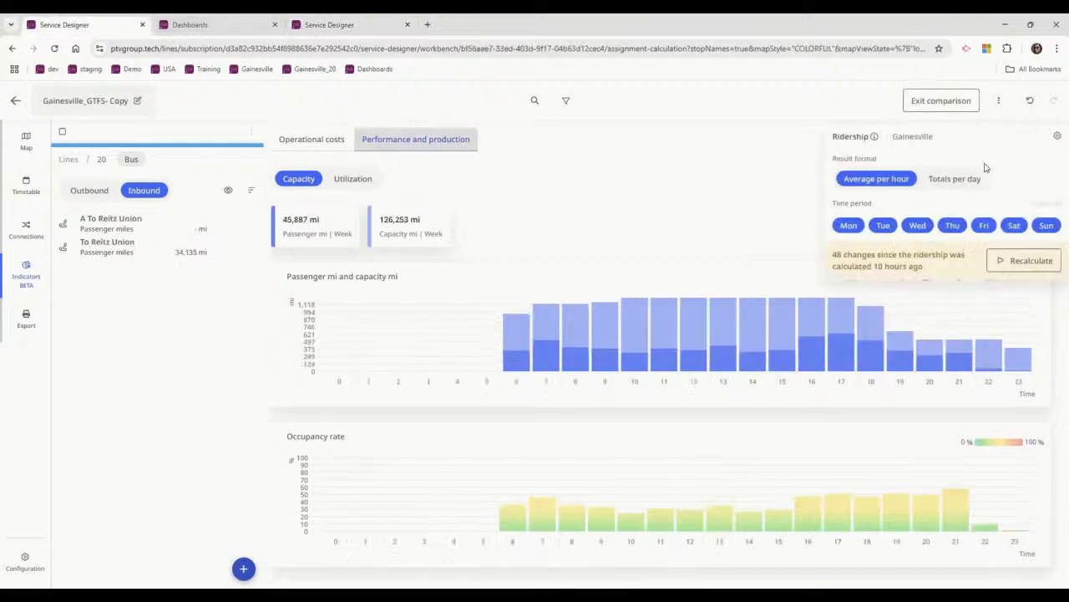
pyautogui.click(957, 179)
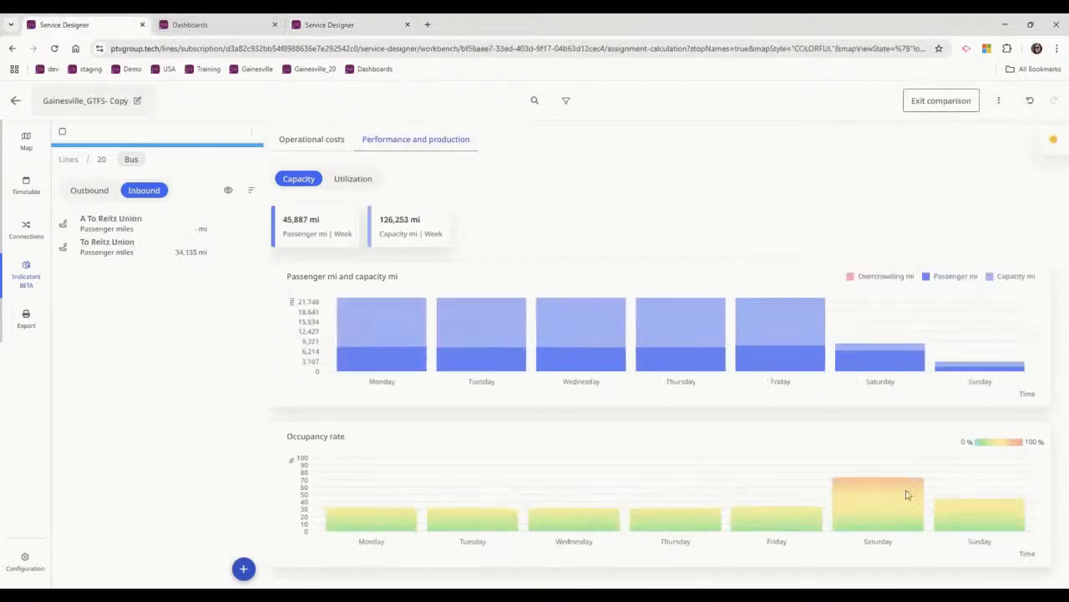
pyautogui.moveTo(902, 516)
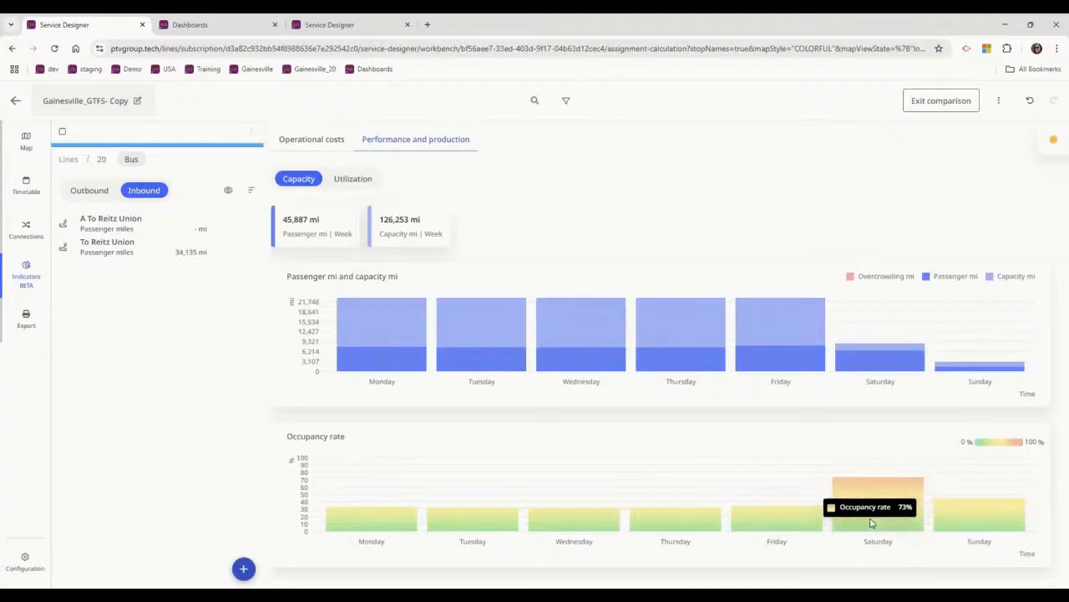
pyautogui.click(327, 26)
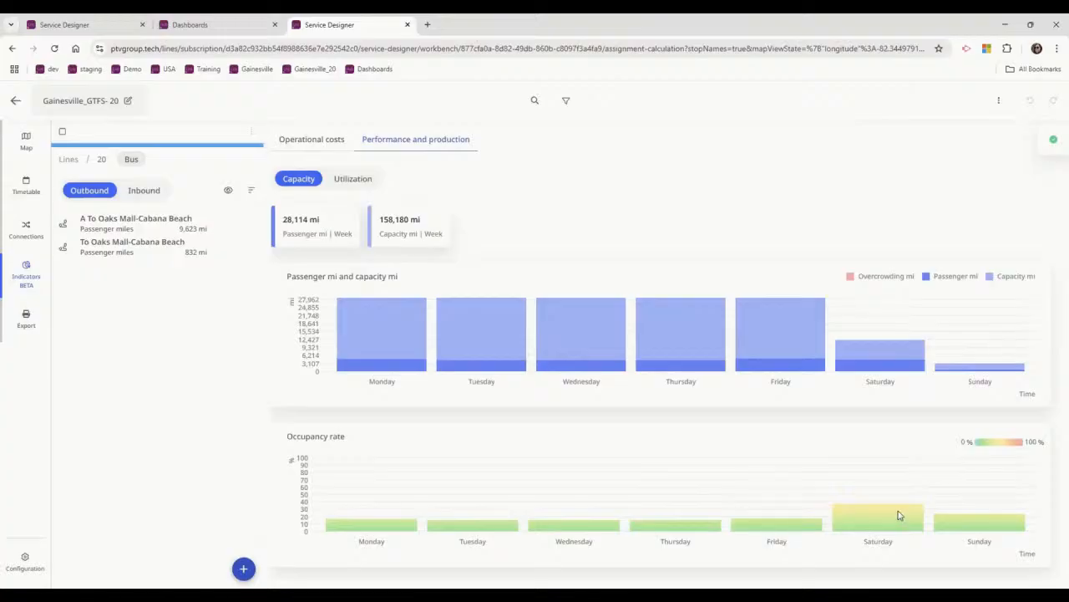
pyautogui.moveTo(900, 515)
# Return to the map of Gainesville_GTFS- 20, hide the ridership display and go back to the list of all lines.
pyautogui.click(19, 149)
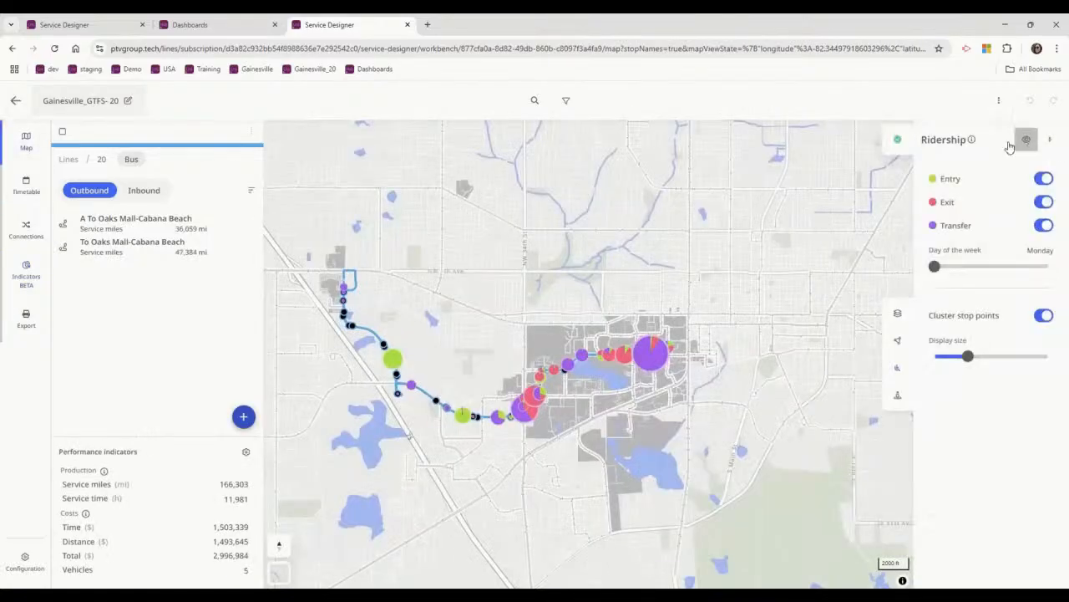
pyautogui.click(1026, 140)
pyautogui.click(70, 159)
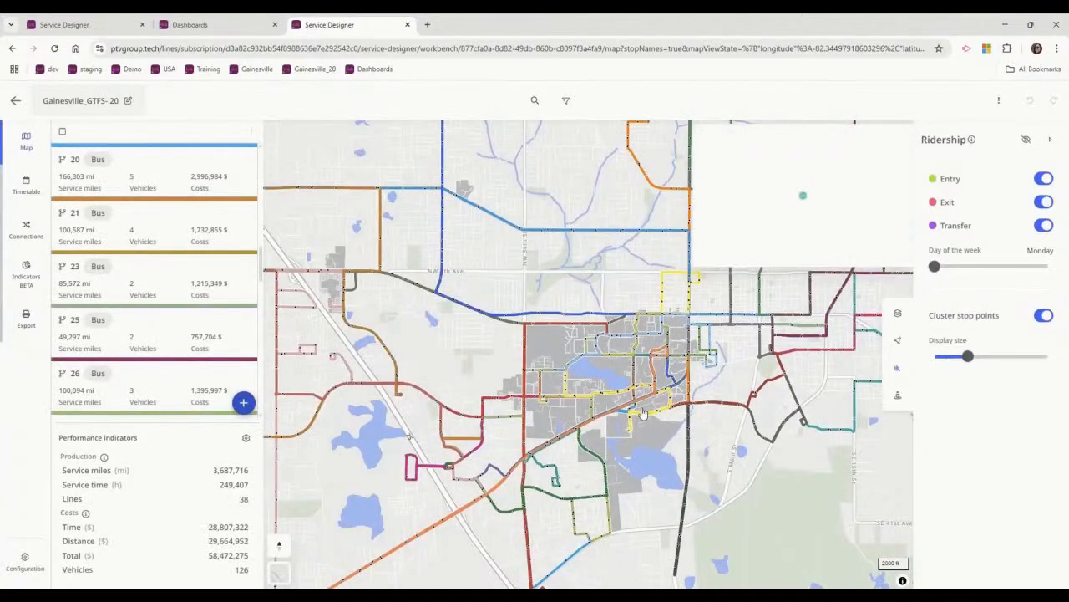
# Turn on parallel lines in the map display so routes sharing a street are drawn side by side.
pyautogui.moveTo(659, 451); pyautogui.dragTo(631, 431)
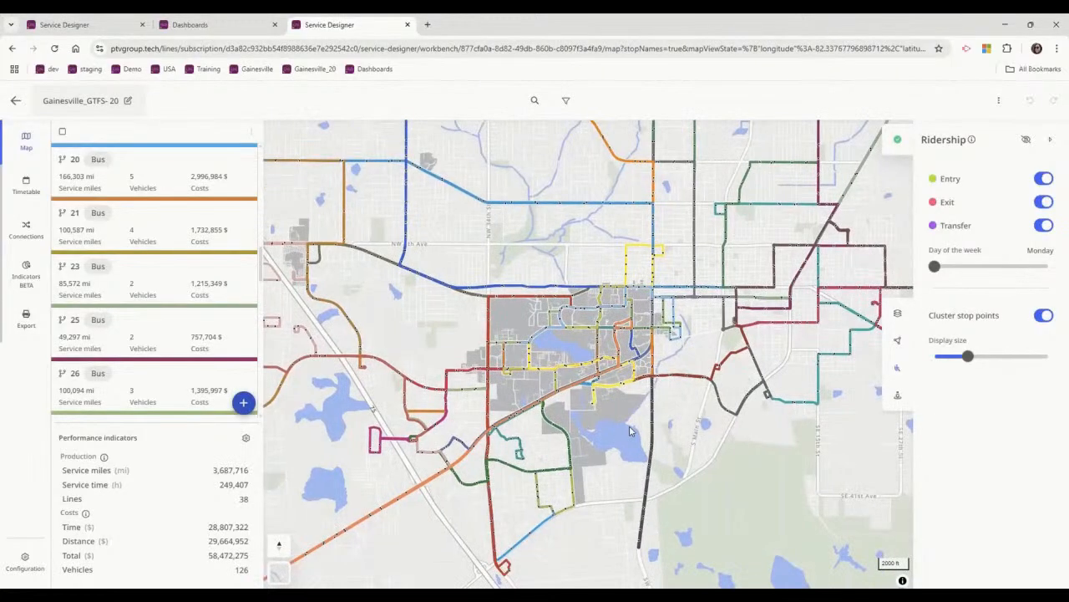
pyautogui.moveTo(281, 574)
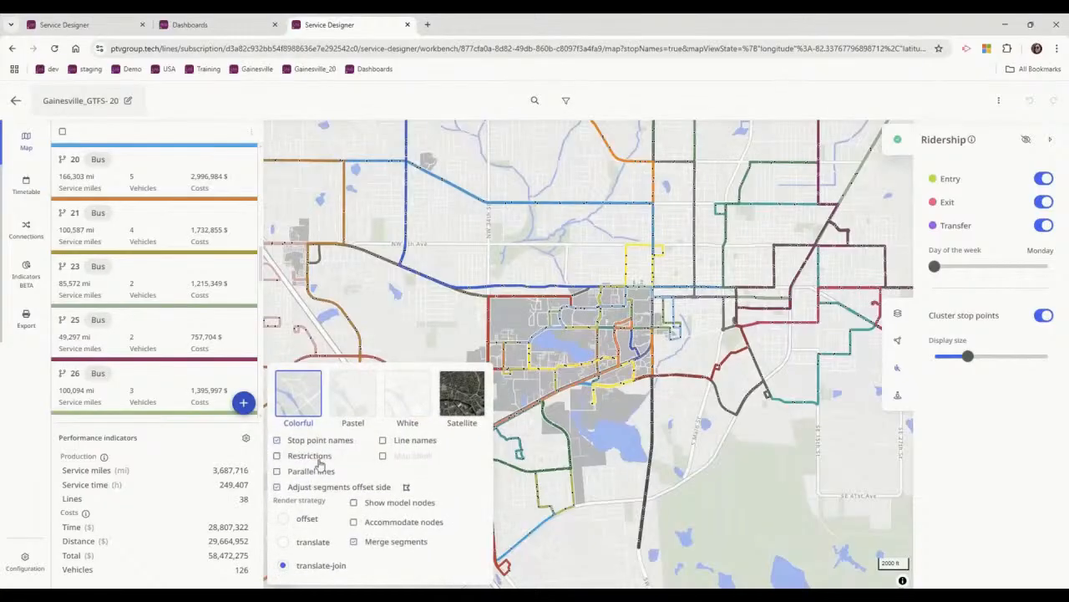
pyautogui.click(311, 471)
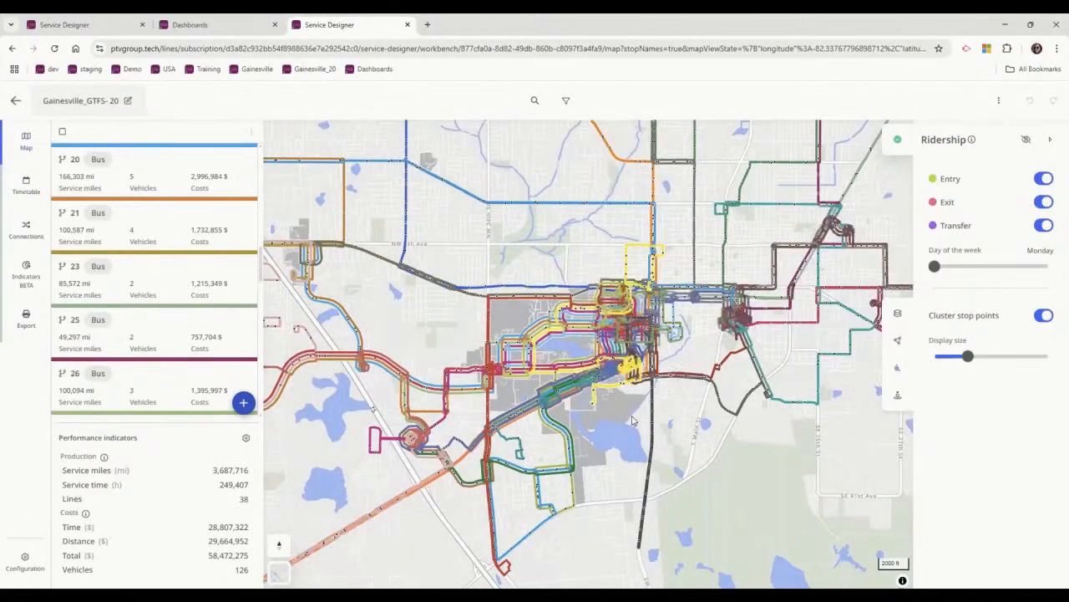
pyautogui.moveTo(410, 311); pyautogui.dragTo(444, 308)
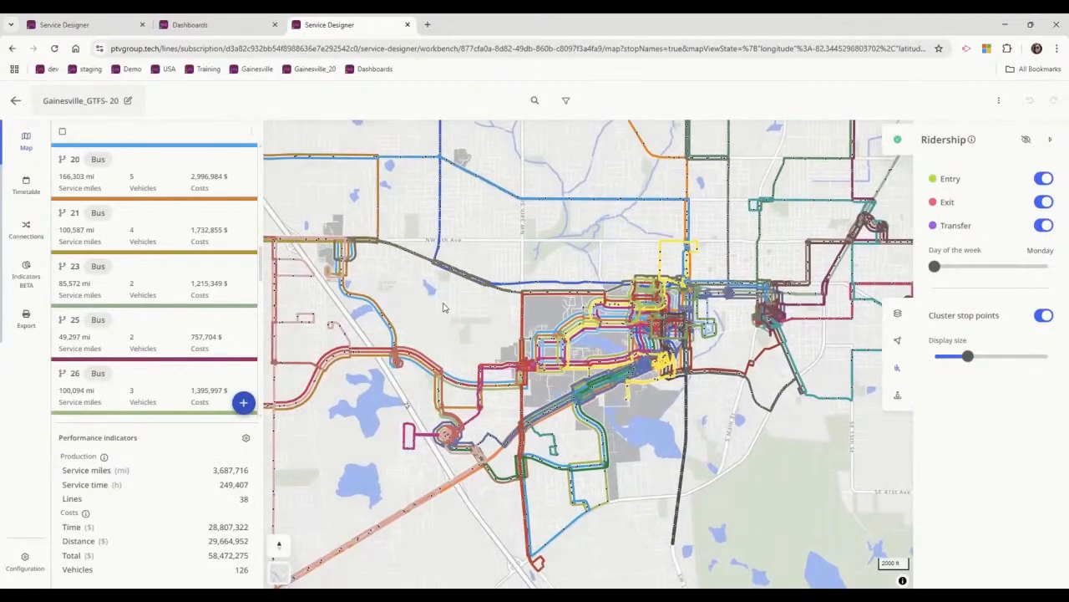
pyautogui.scroll(4, 540, 335)
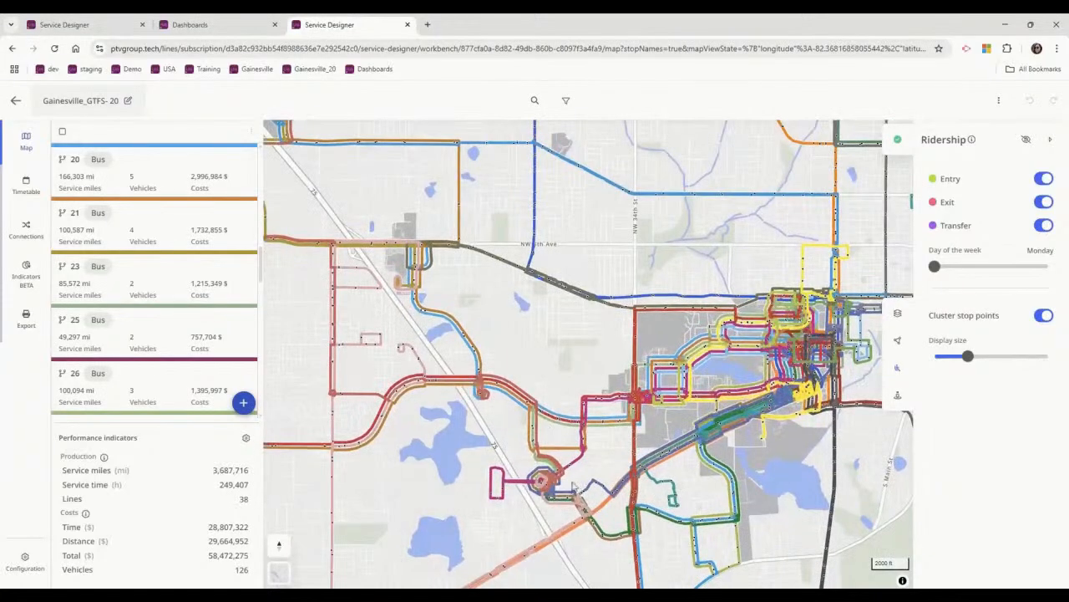
pyautogui.moveTo(411, 465); pyautogui.dragTo(344, 482)
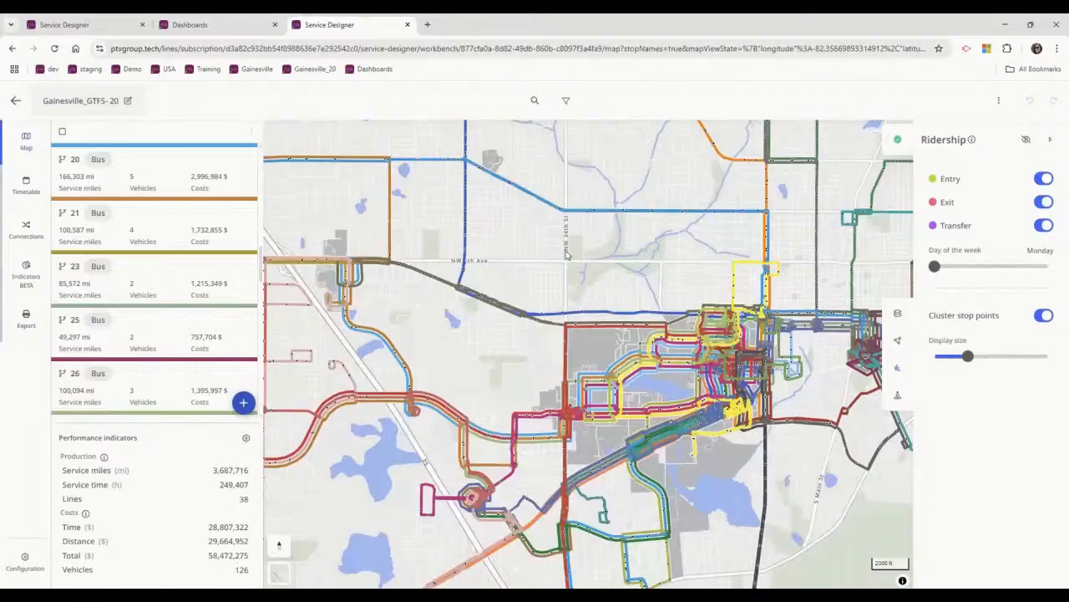
# Set the snap radius for the parallel lines to 19 and inspect the routes in the northeast of the network.
pyautogui.moveTo(558, 406); pyautogui.dragTo(551, 567)
pyautogui.moveTo(617, 318); pyautogui.dragTo(378, 258)
pyautogui.moveTo(641, 361); pyautogui.dragTo(437, 359)
pyautogui.scroll(2, 436, 359)
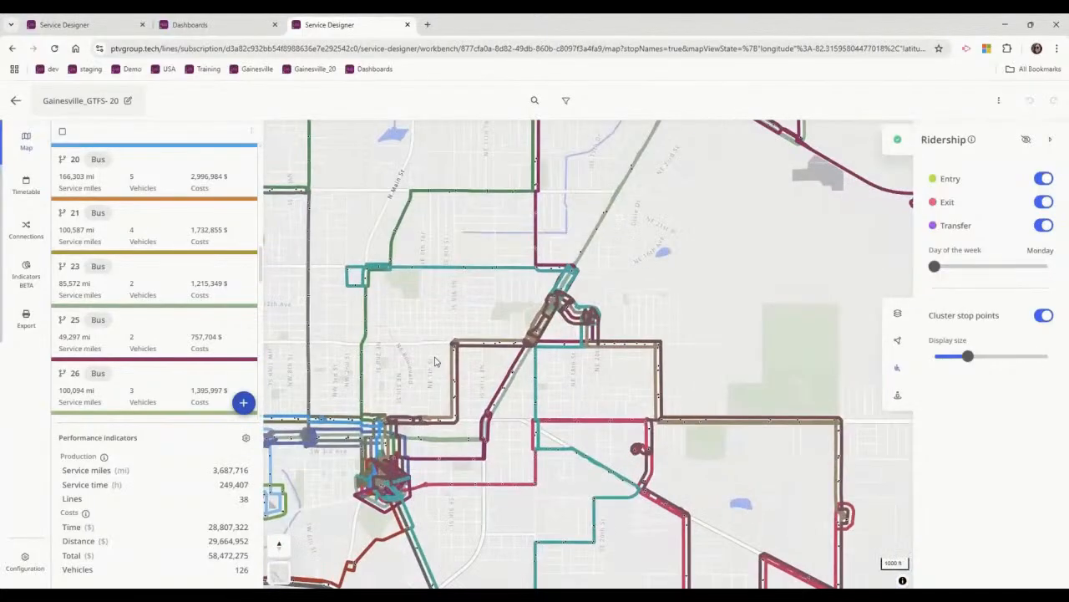
pyautogui.click(279, 574)
pyautogui.moveTo(309, 466); pyautogui.dragTo(347, 466)
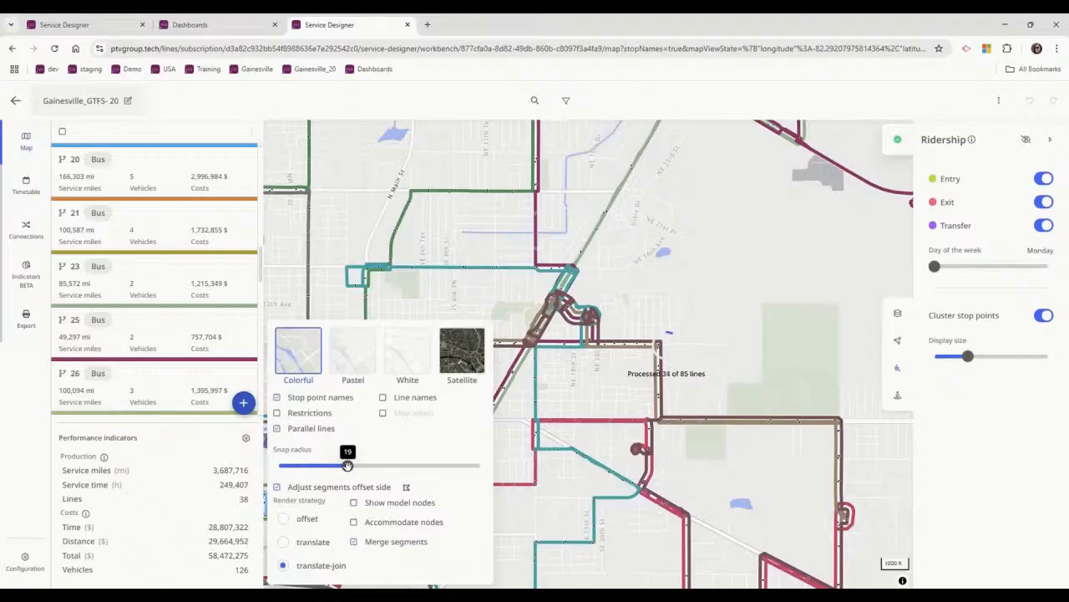
pyautogui.click(559, 392)
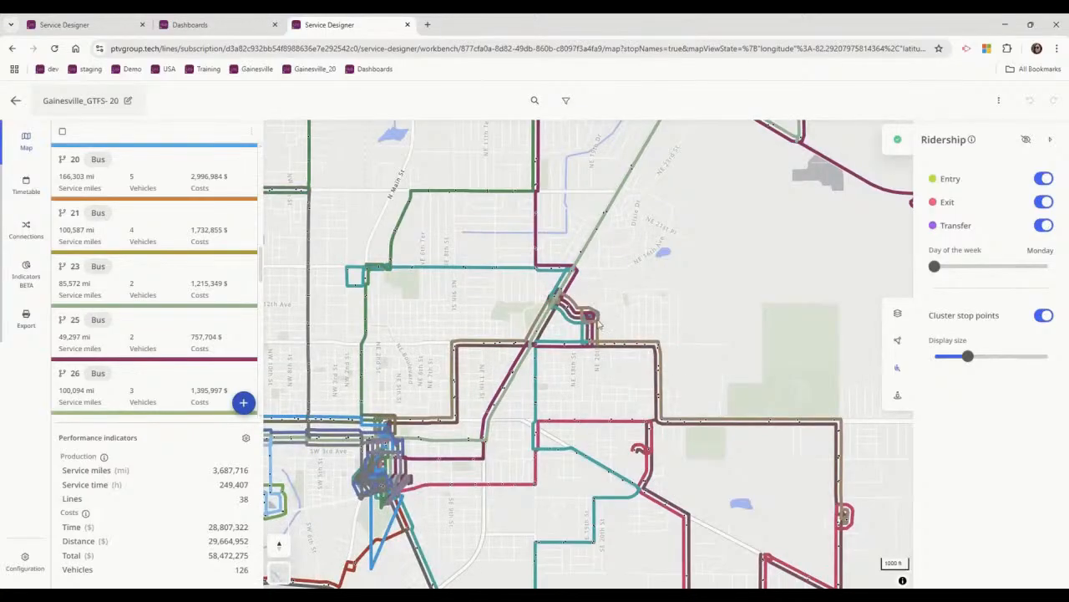
pyautogui.scroll(3, 597, 324)
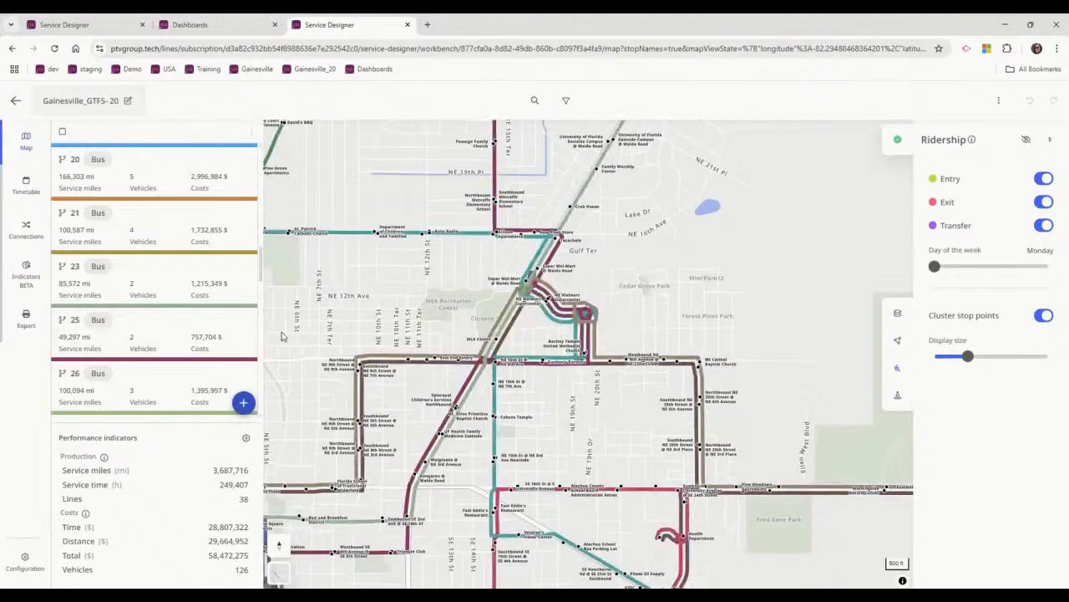
# Start a map export and confirm a section framing central Gainesville and the campus area.
pyautogui.click(27, 320)
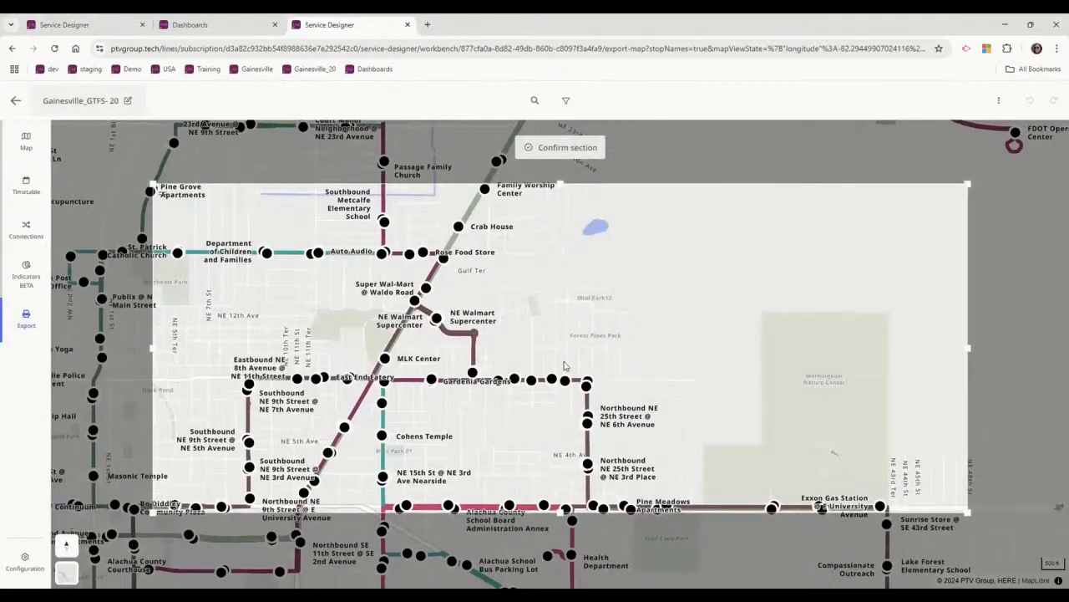
pyautogui.scroll(-3, 625, 318)
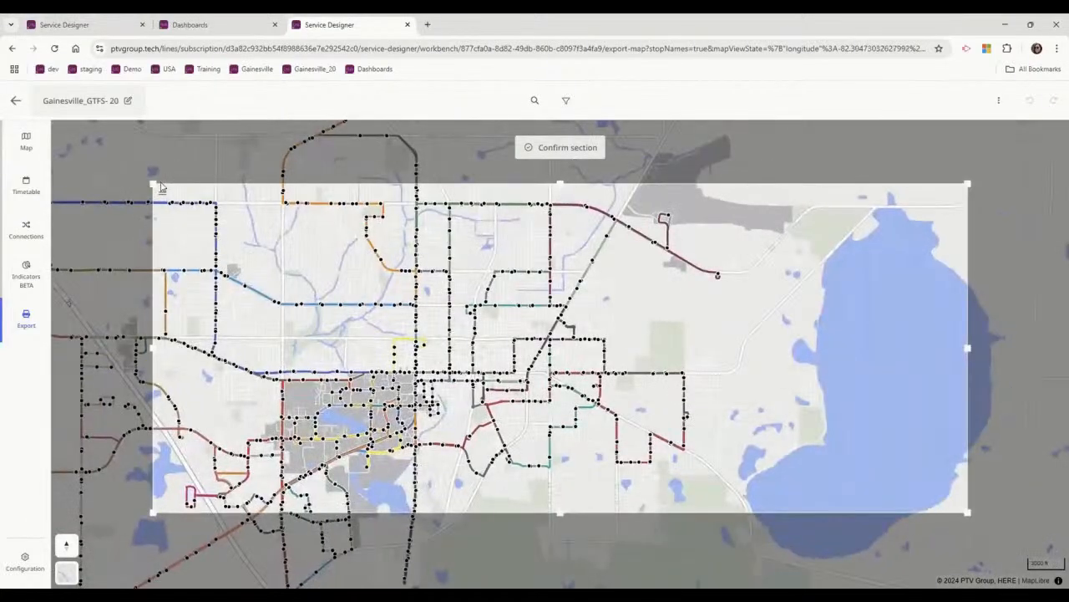
pyautogui.moveTo(151, 183); pyautogui.dragTo(194, 239)
pyautogui.moveTo(966, 510); pyautogui.dragTo(711, 539)
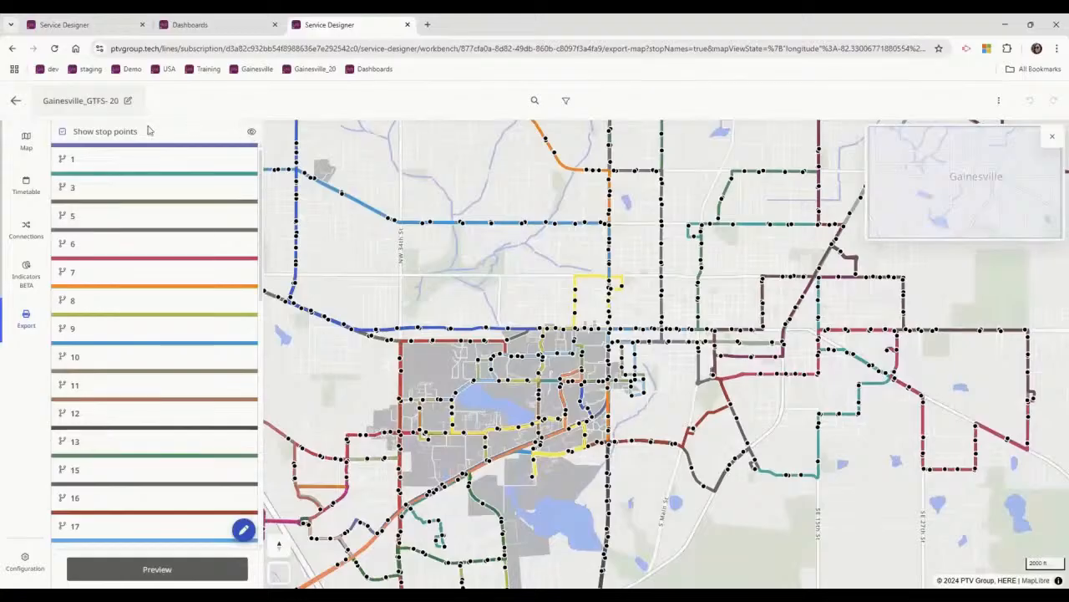
# Turn off all stop points and hide all lines in the export map.
pyautogui.click(100, 137)
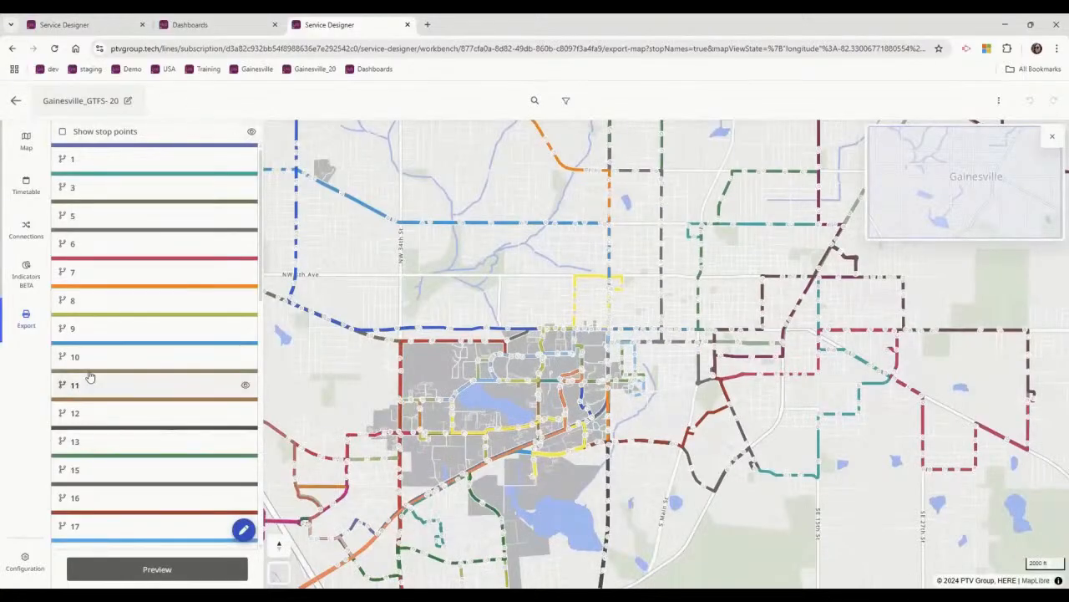
pyautogui.scroll(-1, 154, 432)
pyautogui.scroll(-3, 155, 432)
pyautogui.click(251, 131)
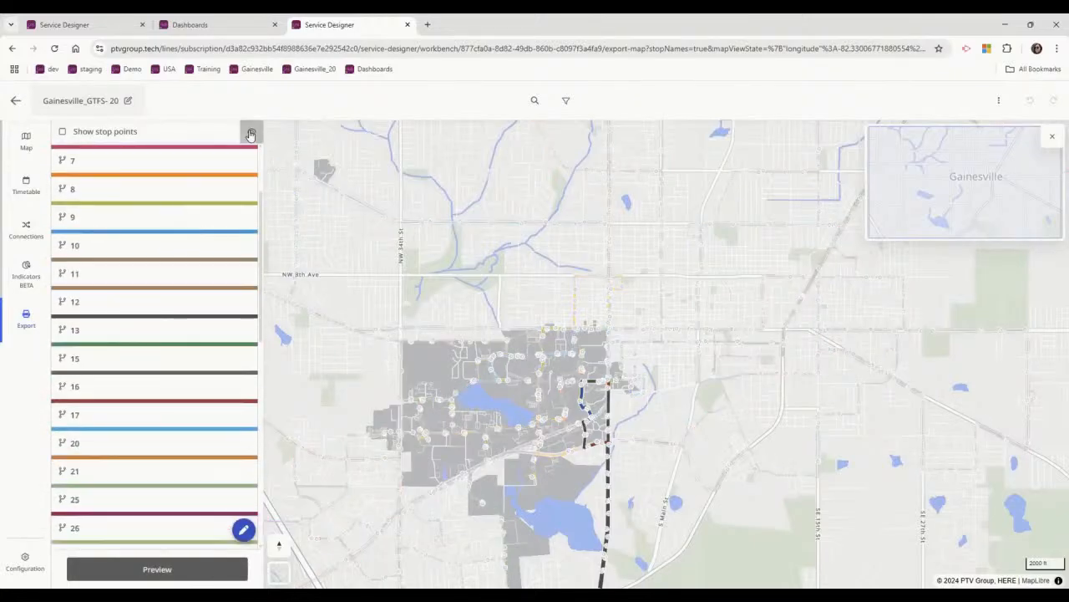
# Show only line 20 in the export map.
pyautogui.click(124, 387)
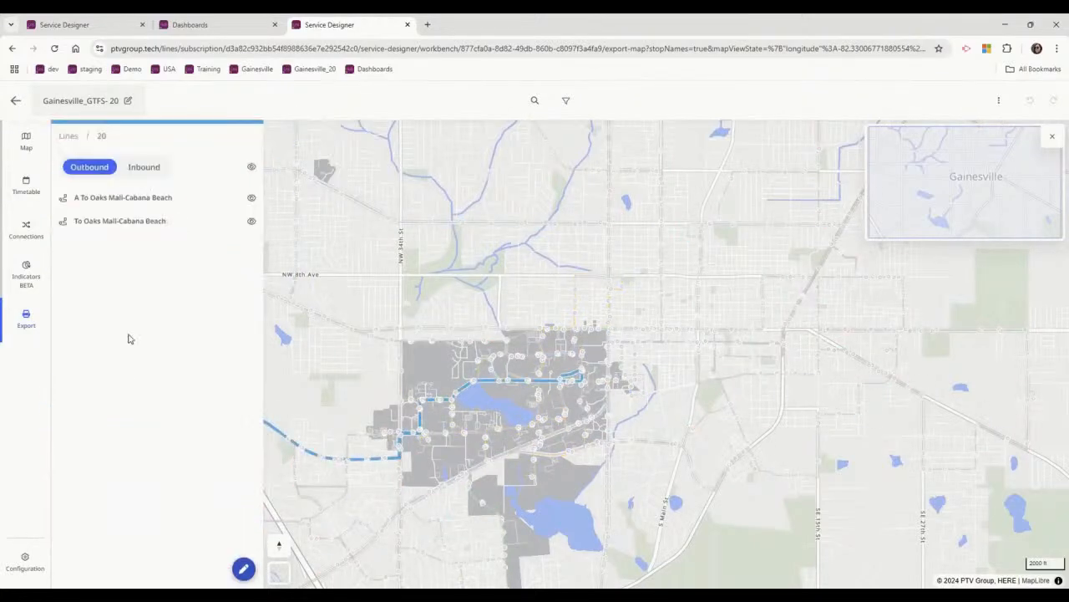
pyautogui.click(69, 135)
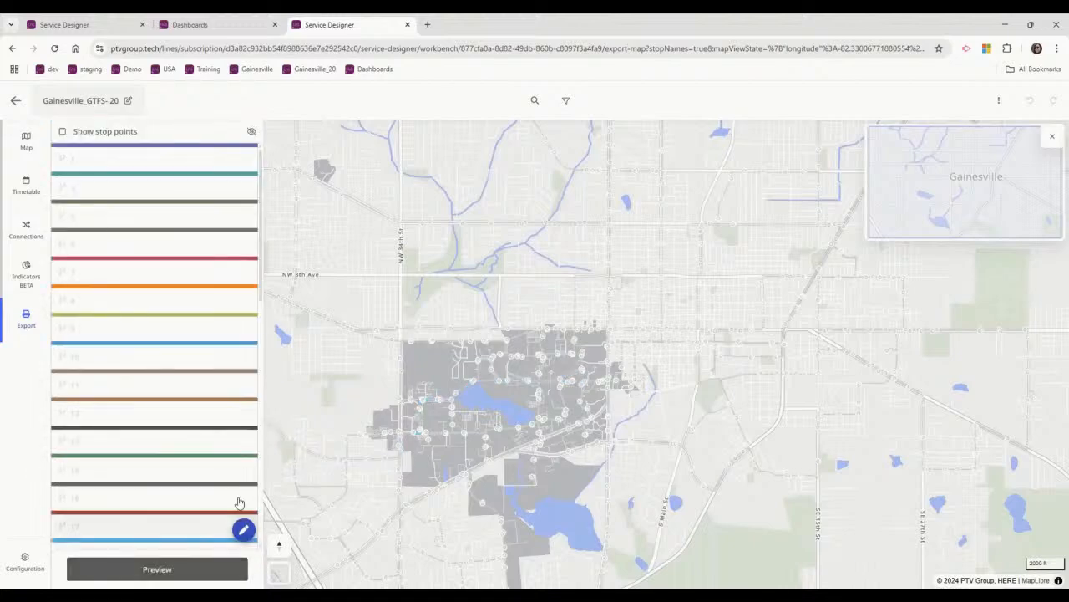
pyautogui.scroll(-3, 226, 440)
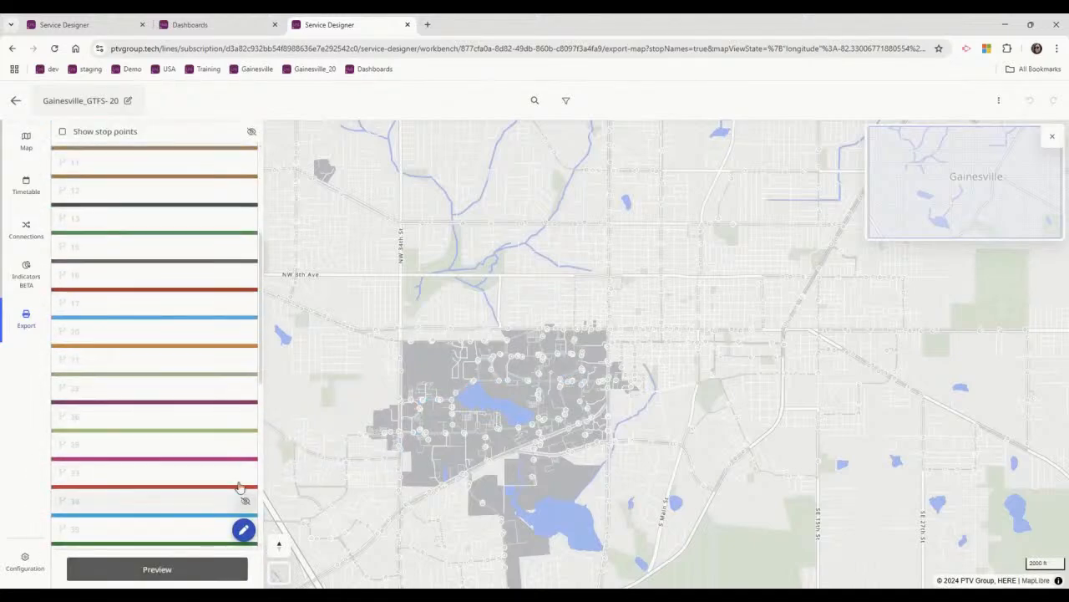
pyautogui.click(246, 334)
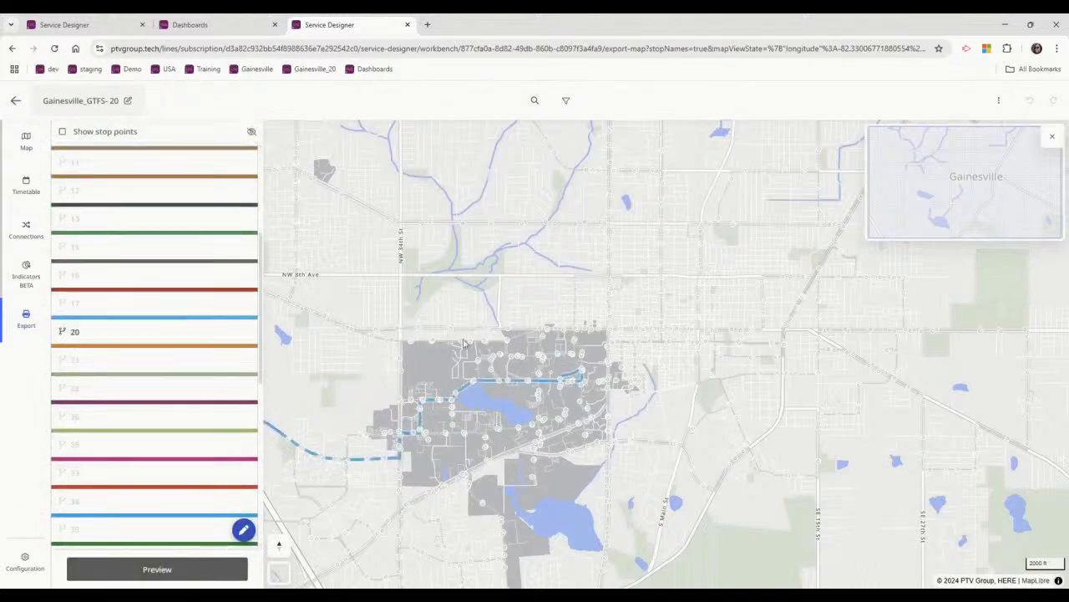
# Adjust the export section to frame line 20's whole route from Oaks Mall to the campus.
pyautogui.scroll(-1, 831, 275)
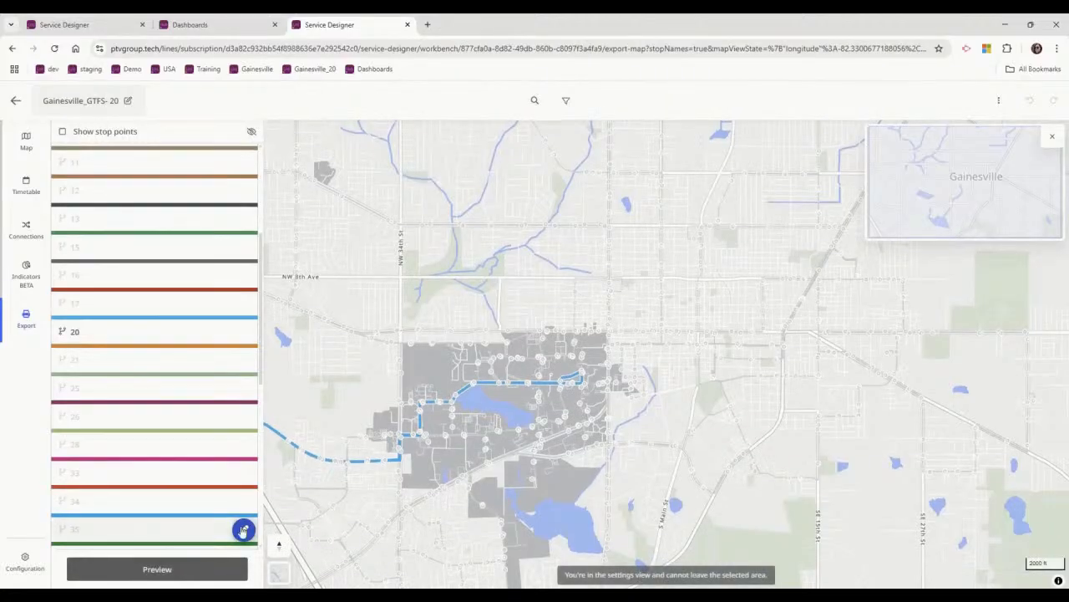
pyautogui.click(242, 532)
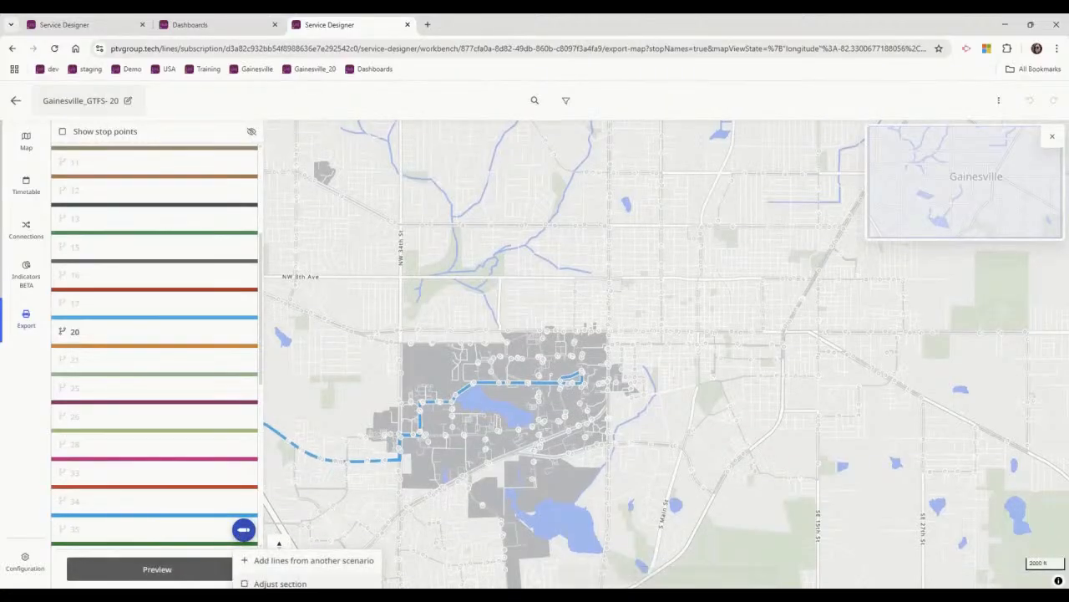
pyautogui.click(280, 580)
pyautogui.scroll(-5, 713, 236)
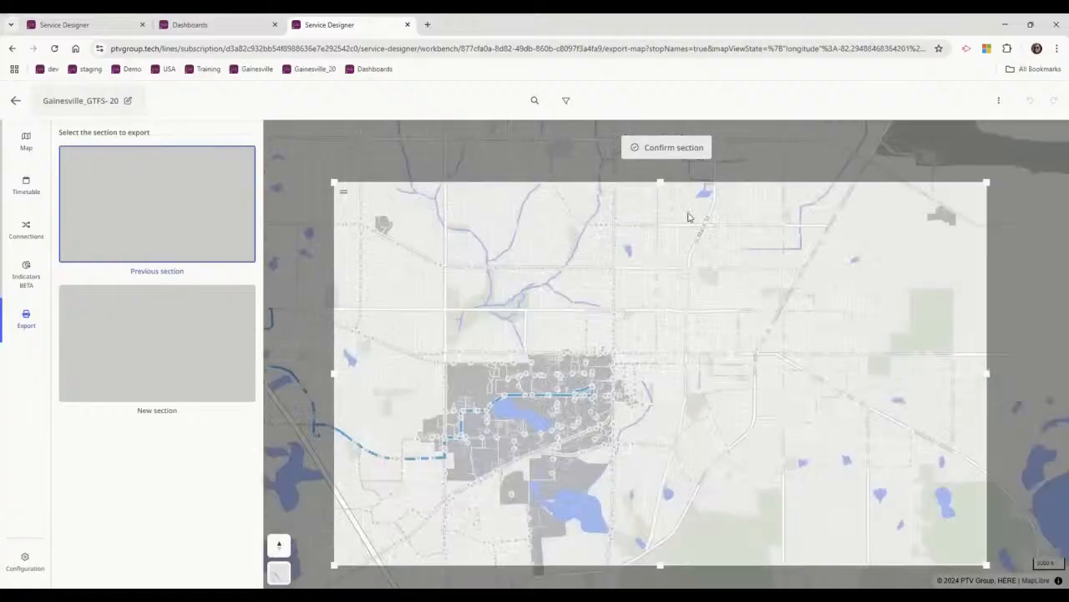
pyautogui.scroll(3, 633, 297)
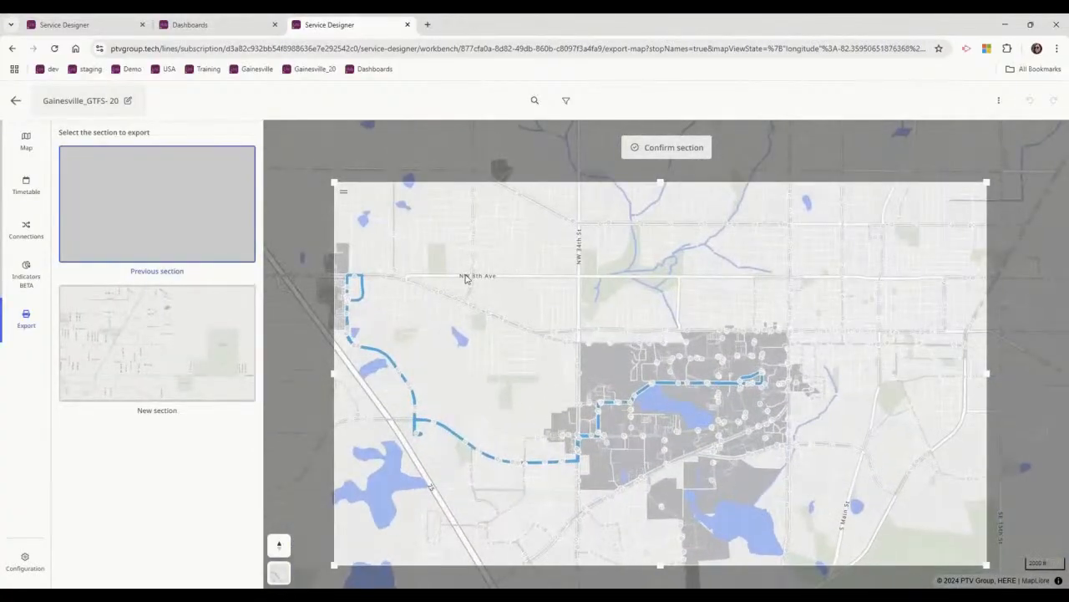
pyautogui.moveTo(391, 288); pyautogui.dragTo(468, 280)
pyautogui.scroll(1, 470, 279)
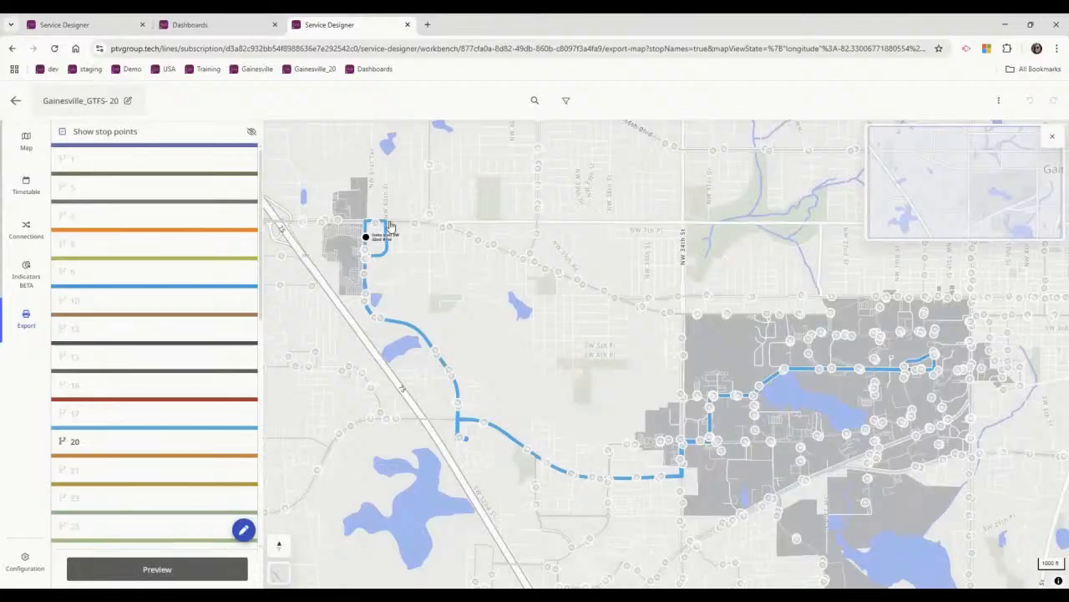
# Show the Southwest Recreation Center, Family Housing and campus-end stop points of line 20 in the export map.
pyautogui.click(709, 436)
pyautogui.click(934, 356)
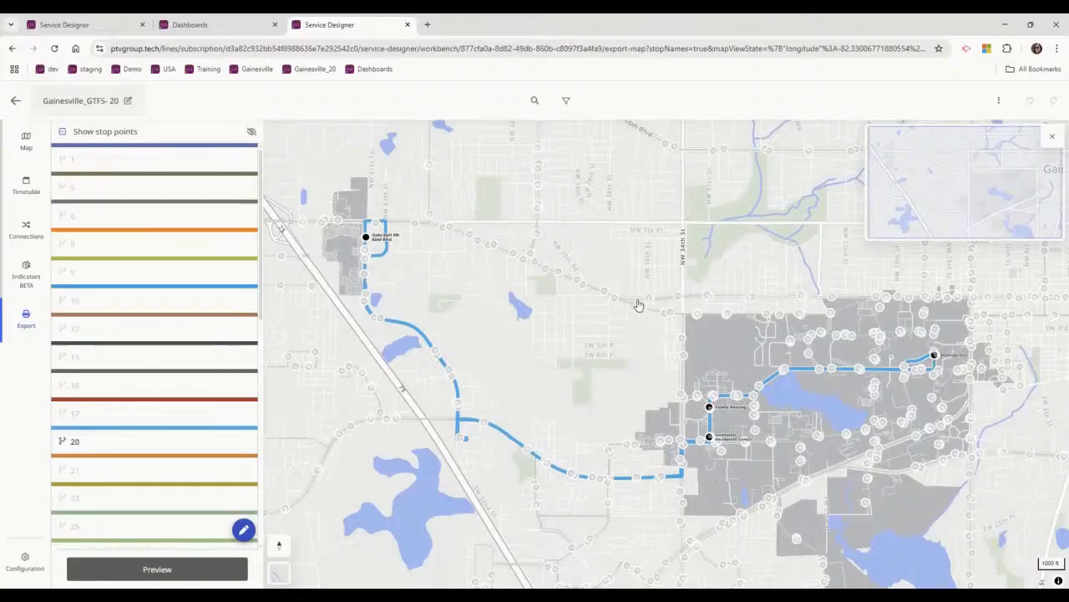
# Show lines 34 and 43 in the export map, along with the Millennium Center stop point on line 43.
pyautogui.click(683, 330)
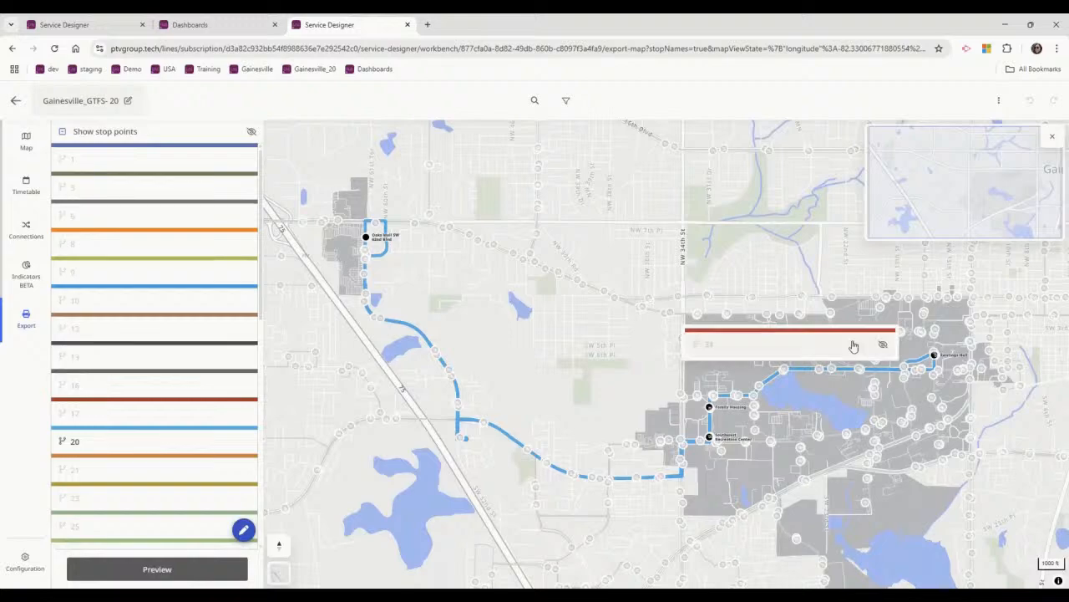
pyautogui.click(883, 346)
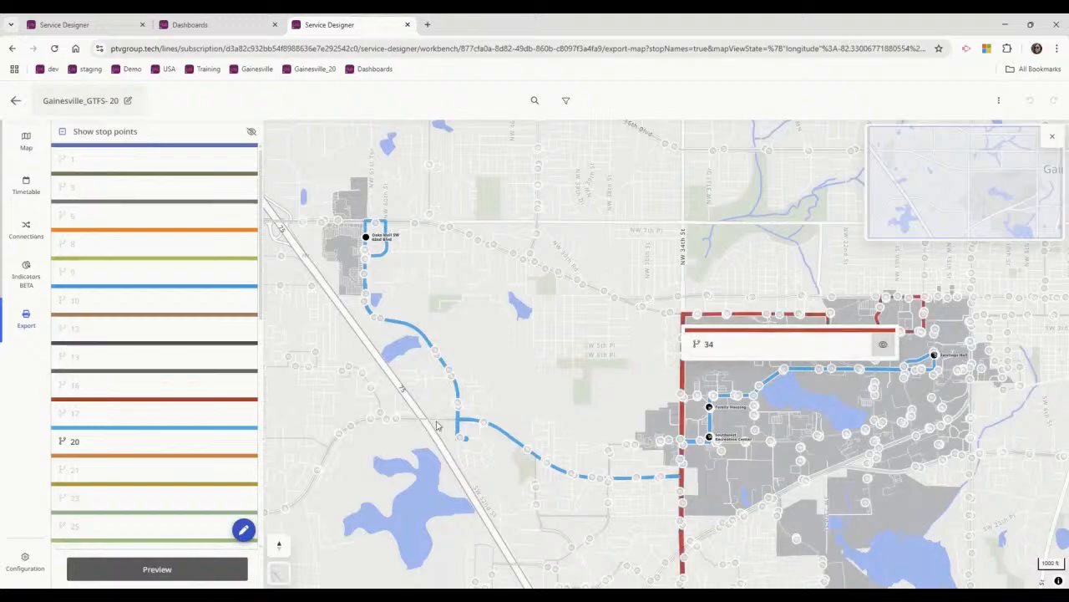
pyautogui.click(599, 292)
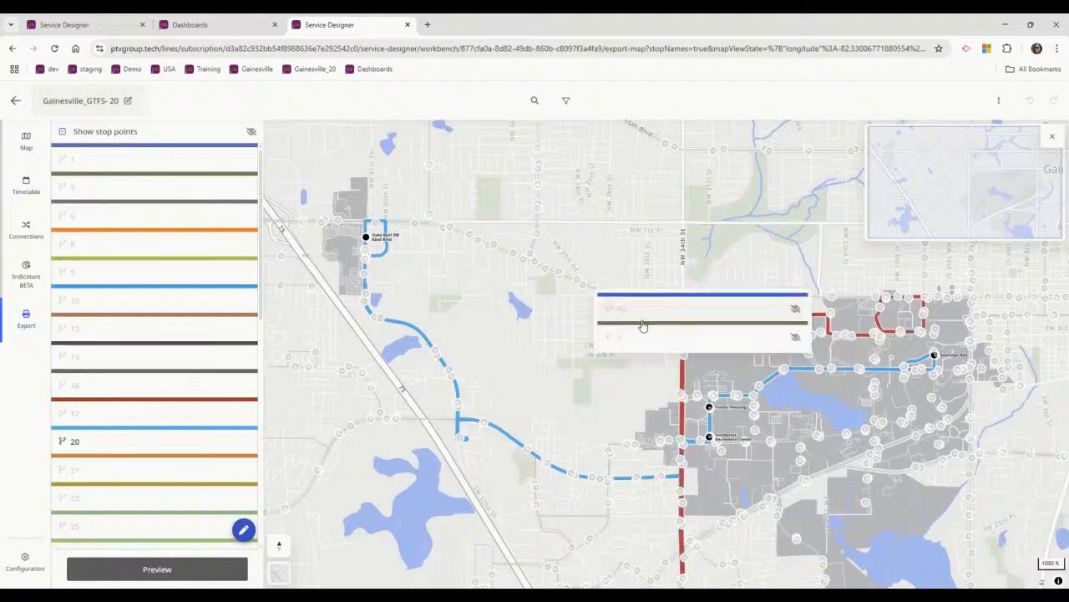
pyautogui.click(795, 308)
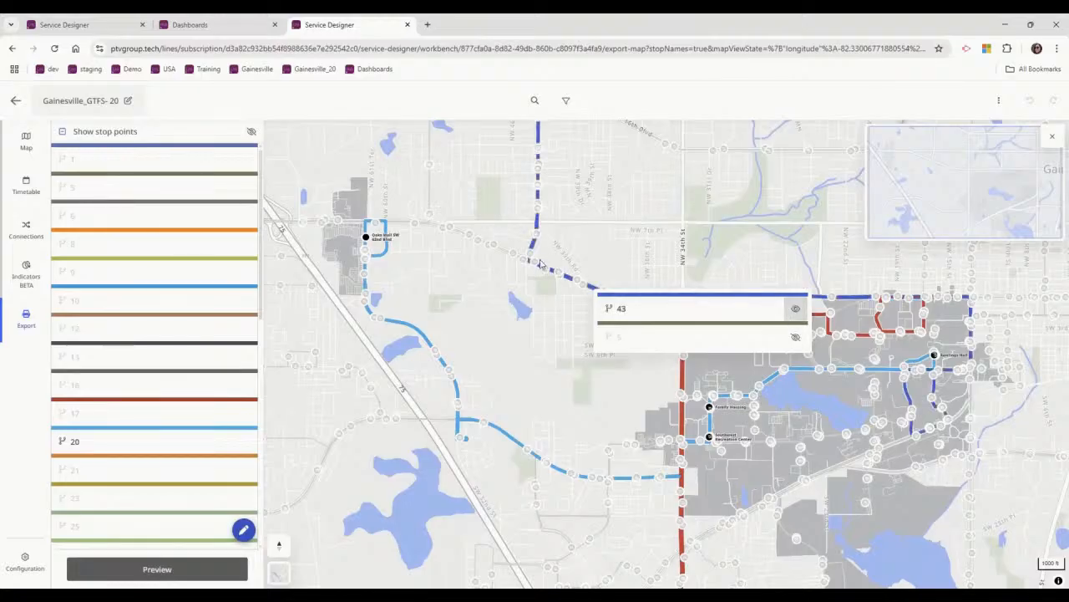
pyautogui.click(541, 265)
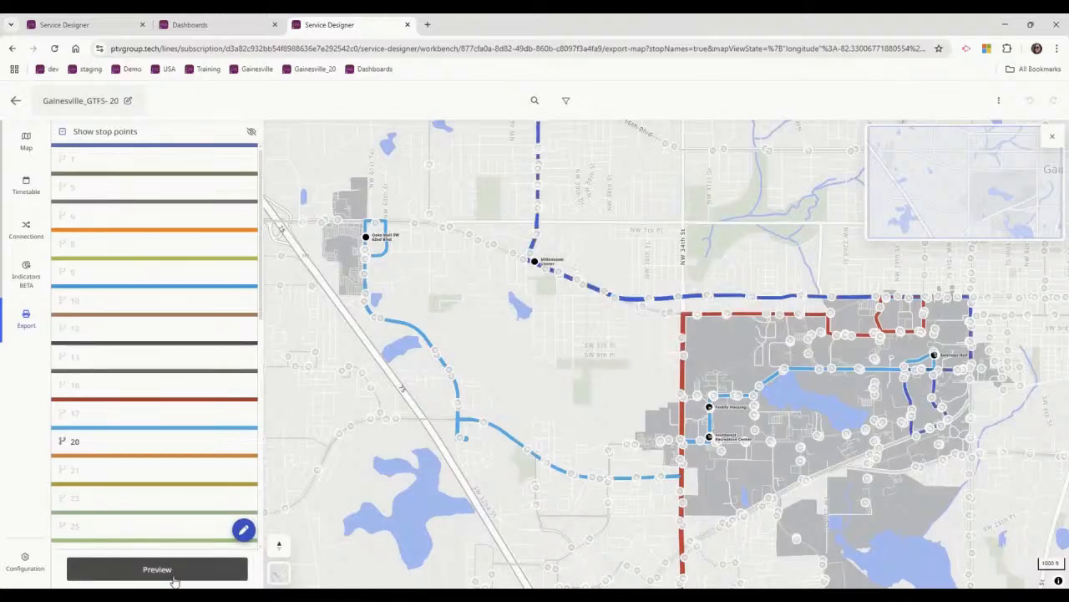
# Preview the map export with its legend shown, then close the preview and return to the scenario's network map.
pyautogui.click(243, 531)
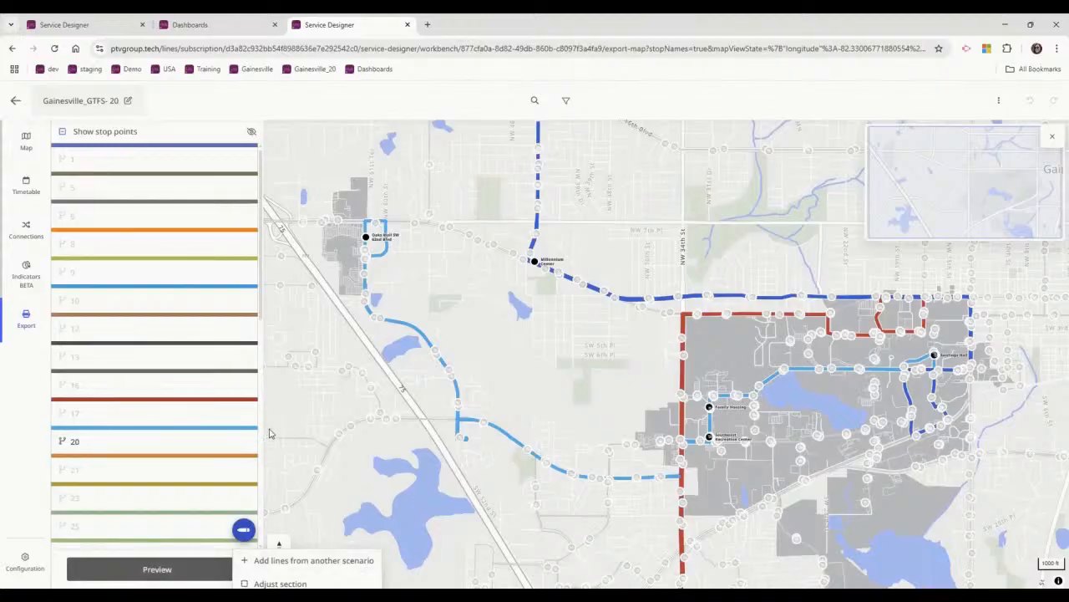
pyautogui.click(156, 571)
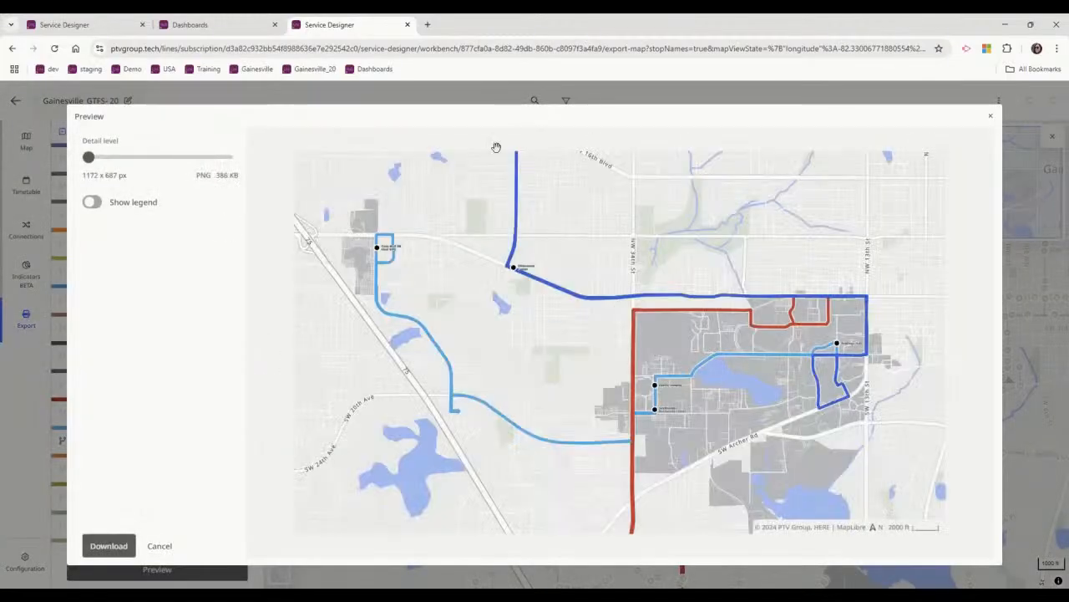
pyautogui.click(92, 202)
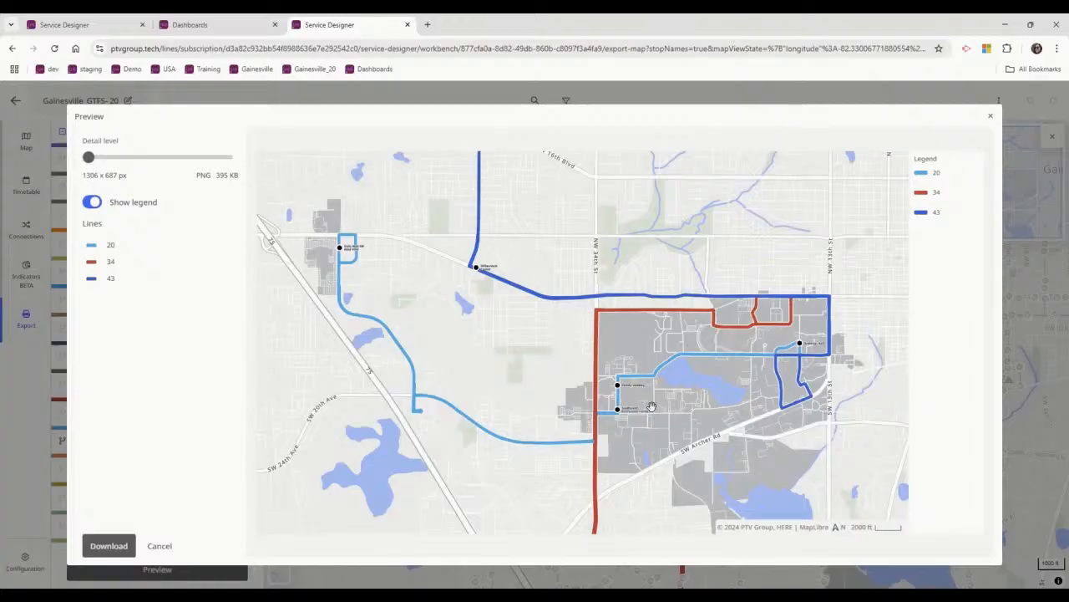
pyautogui.click(992, 119)
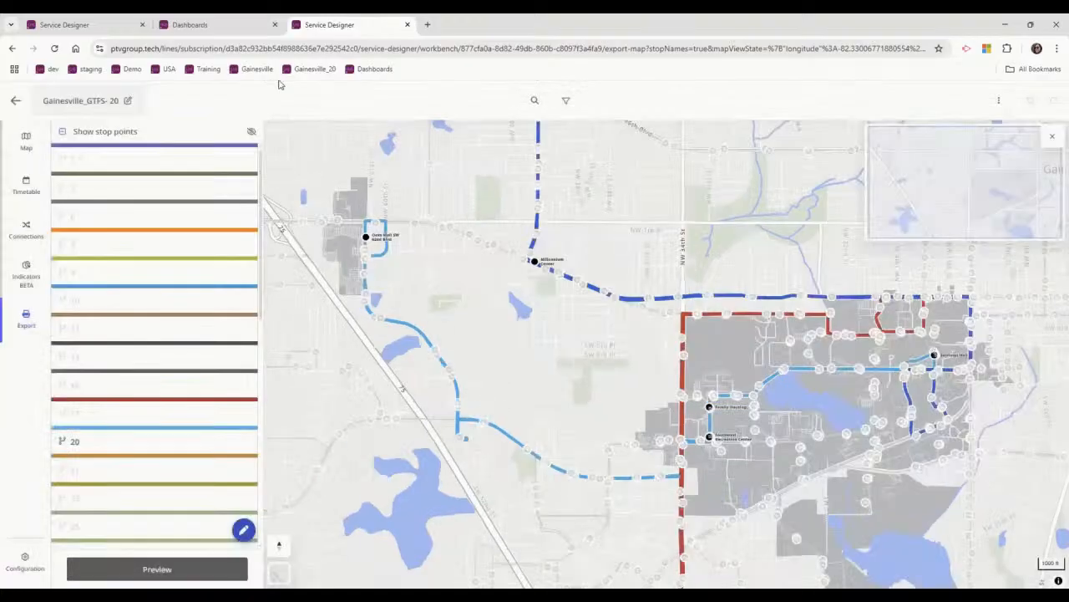
pyautogui.click(26, 144)
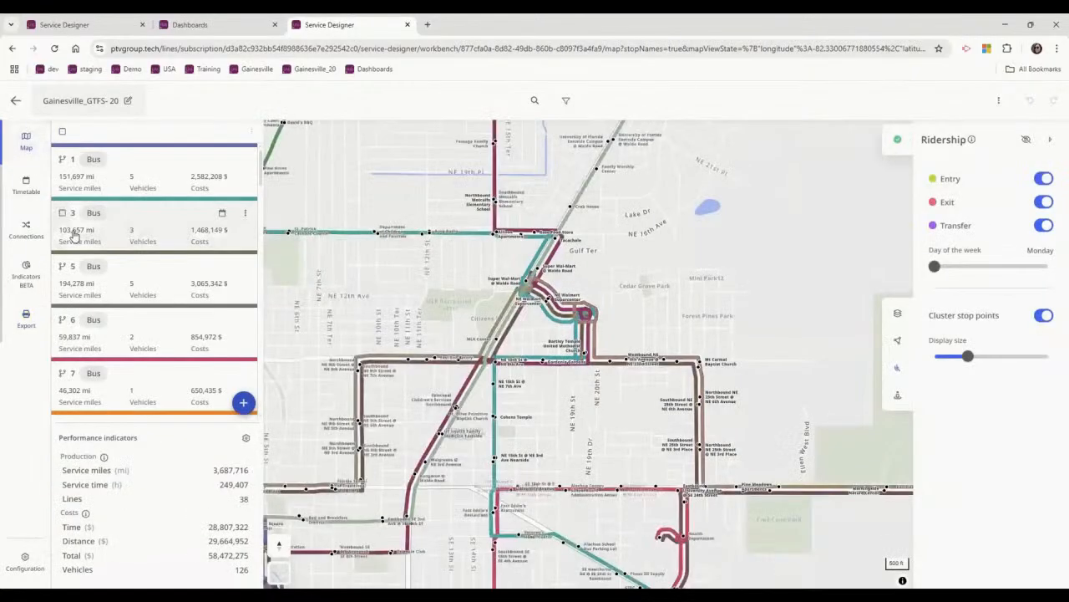
# Switch to the PowerPoint webinar presentation, start the slideshow from the Demo slide and advance to the first point on key insights.
pyautogui.moveTo(548, 595)
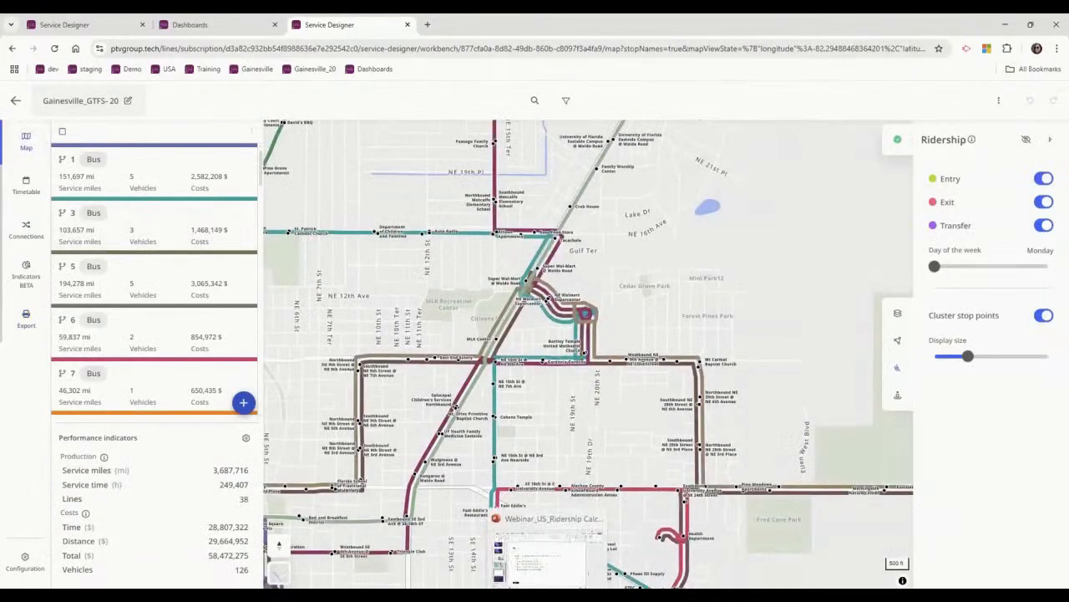
pyautogui.click(541, 554)
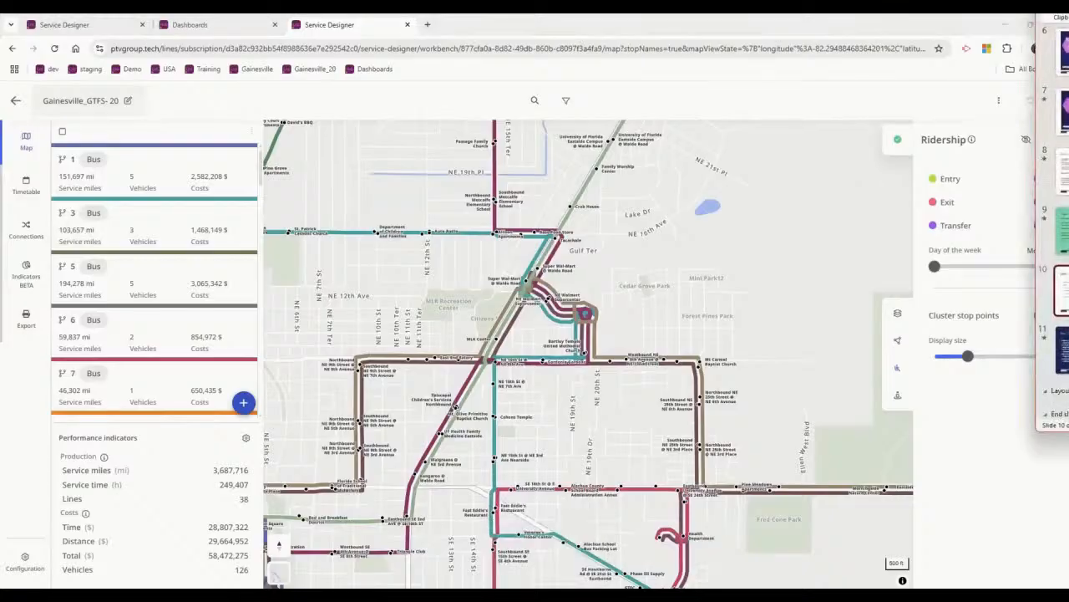
pyautogui.hotkey('shift', 'F5')
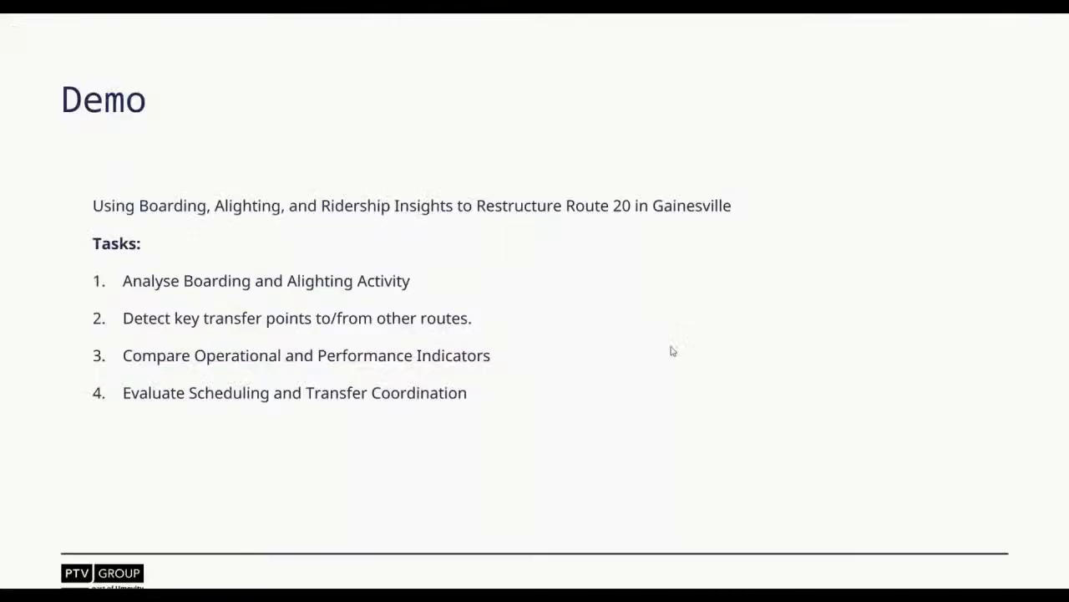
pyautogui.click(671, 347)
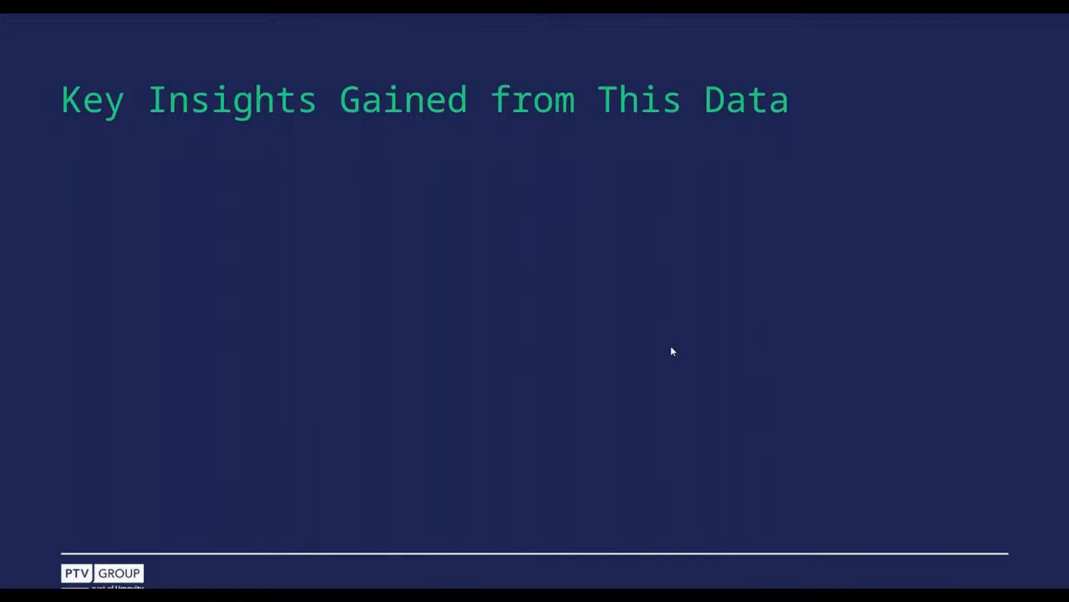
pyautogui.press('Right')
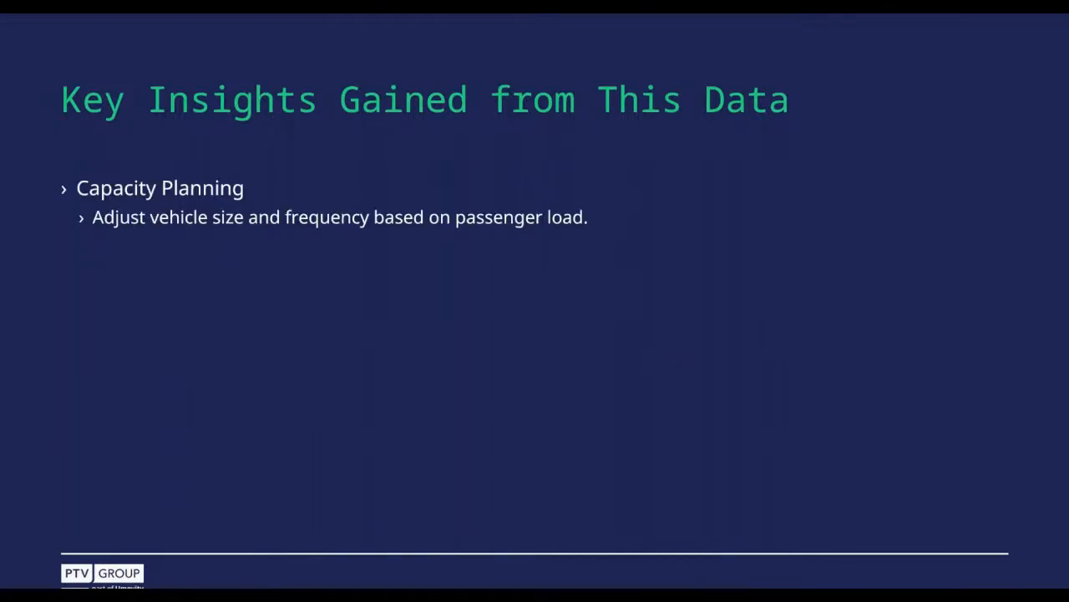